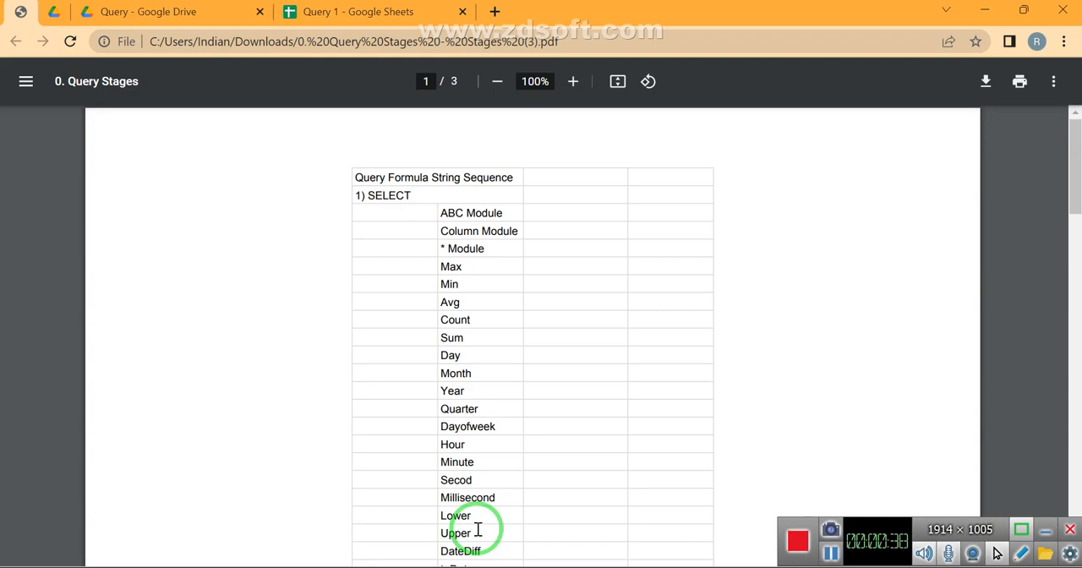
Locate the DateDiff entry in the SELECT function list of the Query Stages PDF
scroll(478, 529, "down", 3)
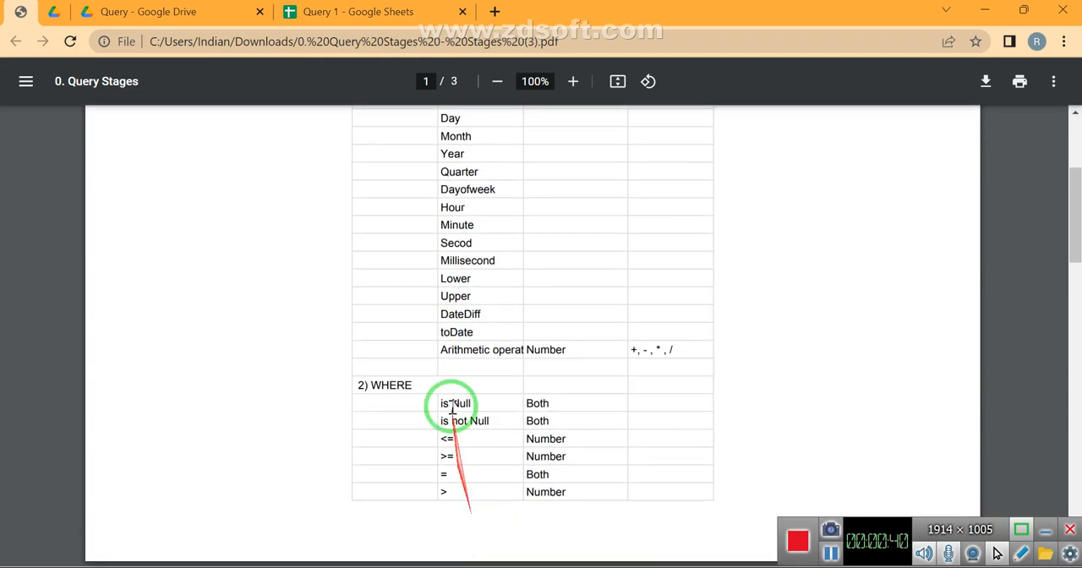
left_click_drag(442, 315, 522, 324)
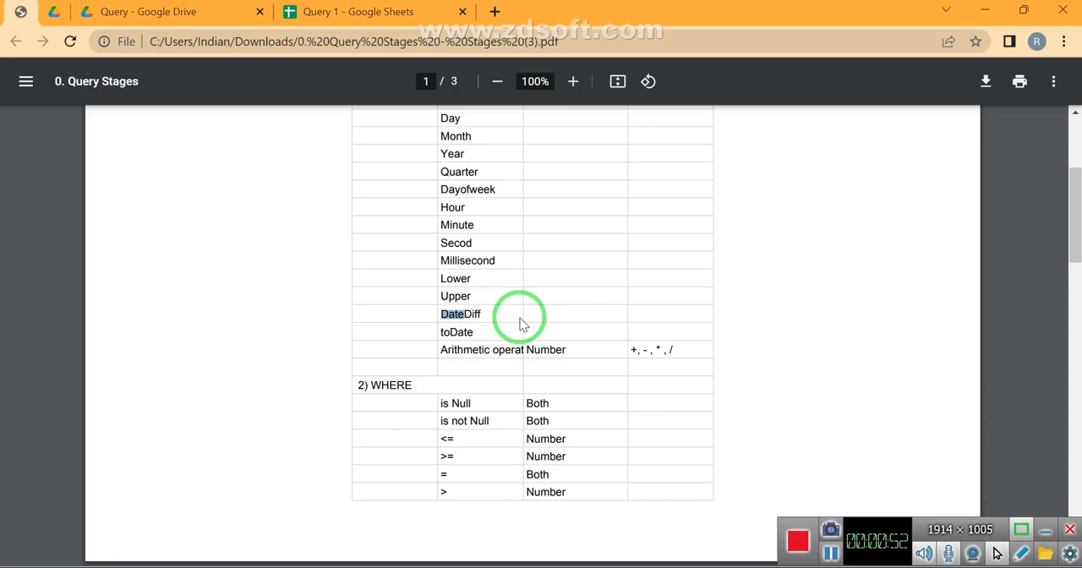
Switch to the Query 1 spreadsheet, bring back the hidden Select sheet and unhide its columns before AK
left_click(350, 11)
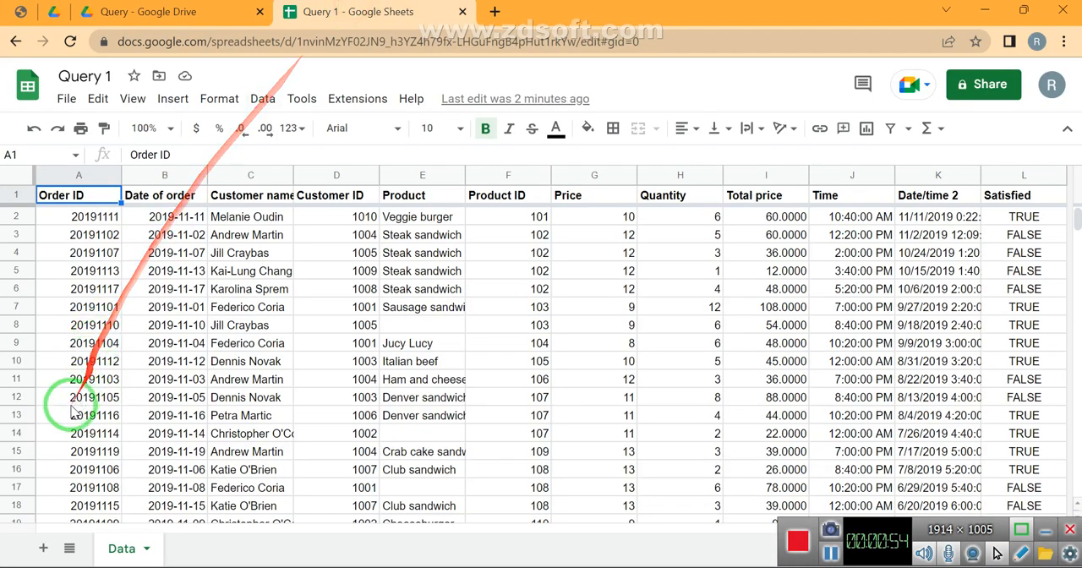
left_click(69, 547)
left_click(107, 492)
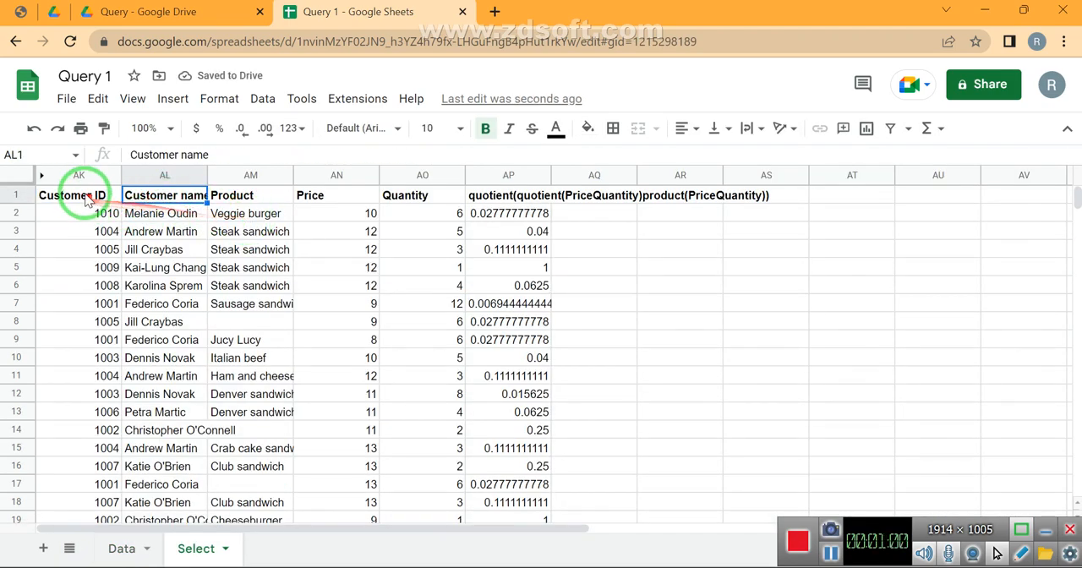
left_click(42, 175)
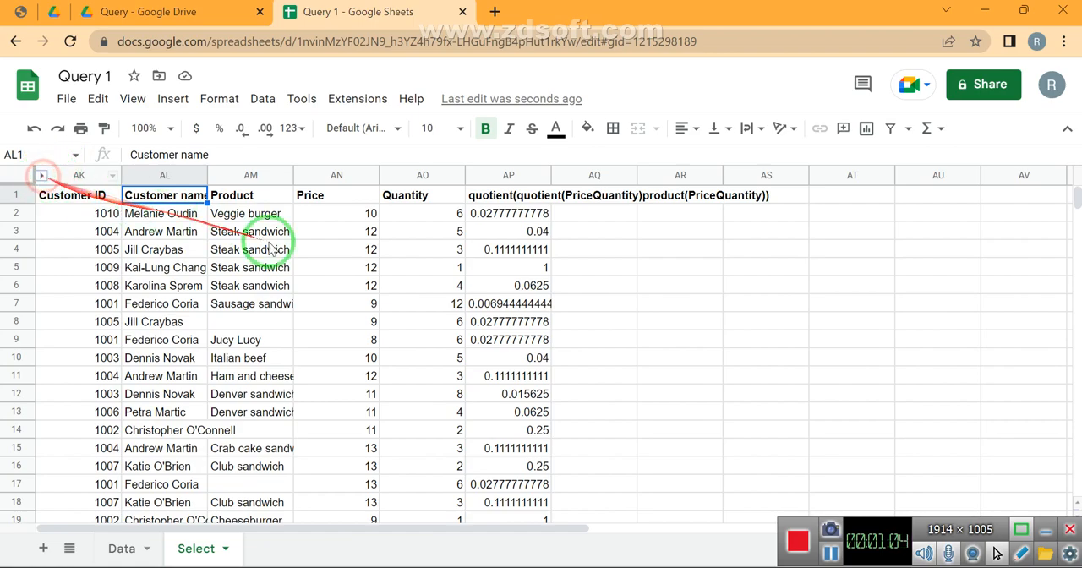
Look through the Select sheet's columns to find the source table with employee joining and leaving dates
left_click(340, 251)
key("Right")
key("Right")
key("Right")
key("Right")
key("Right")
key("Right")
key("Right")
key("Right")
key("Right")
key("Right")
key("Right")
key("Right")
key("Right")
key("Right")
key("Right")
key("Right")
key("Right")
key("Right")
key("Right")
key("Right")
key("Right")
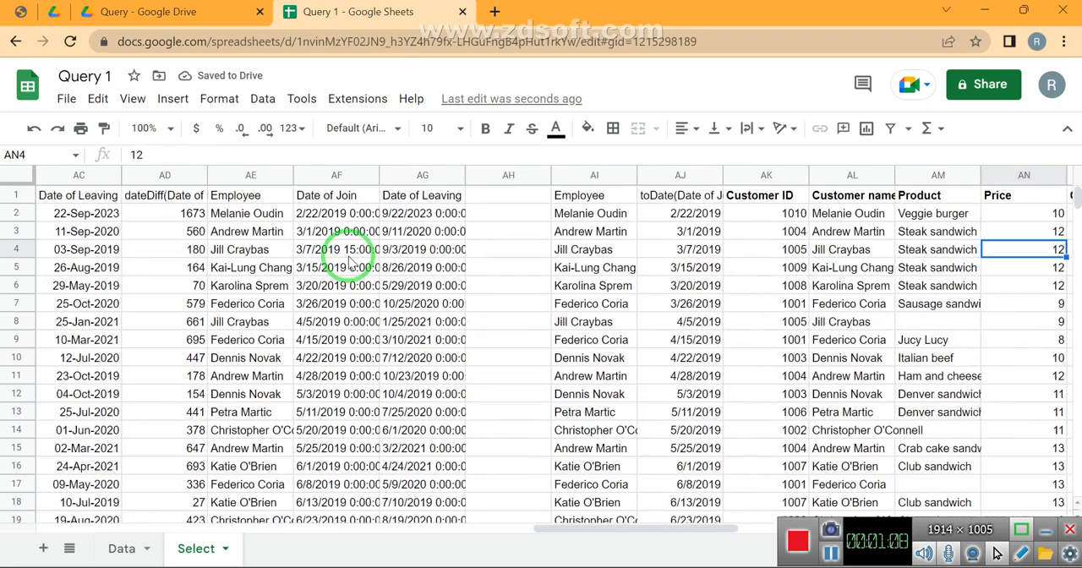
key("Right")
key("Right")
key("Left")
key("Left")
key("Left")
key("Left")
key("Left")
key("Right")
key("Right")
key("Right")
key("Right")
key("Right")
key("Right")
key("Right")
key("Right")
key("Right")
key("Right")
key("Right")
key("Right")
key("Right")
key("Right")
key("Right")
key("Right")
key("Right")
key("Right")
key("Right")
key("Right")
key("Left")
key("Left")
key("Left")
key("Left")
key("Left")
key("Left")
key("Left")
key("Left")
key("Left")
key("Left")
key("Left")
key("Left")
key("Left")
key("Left")
key("Left")
key("Left")
key("Left")
key("Left")
key("Left")
key("Left")
key("Left")
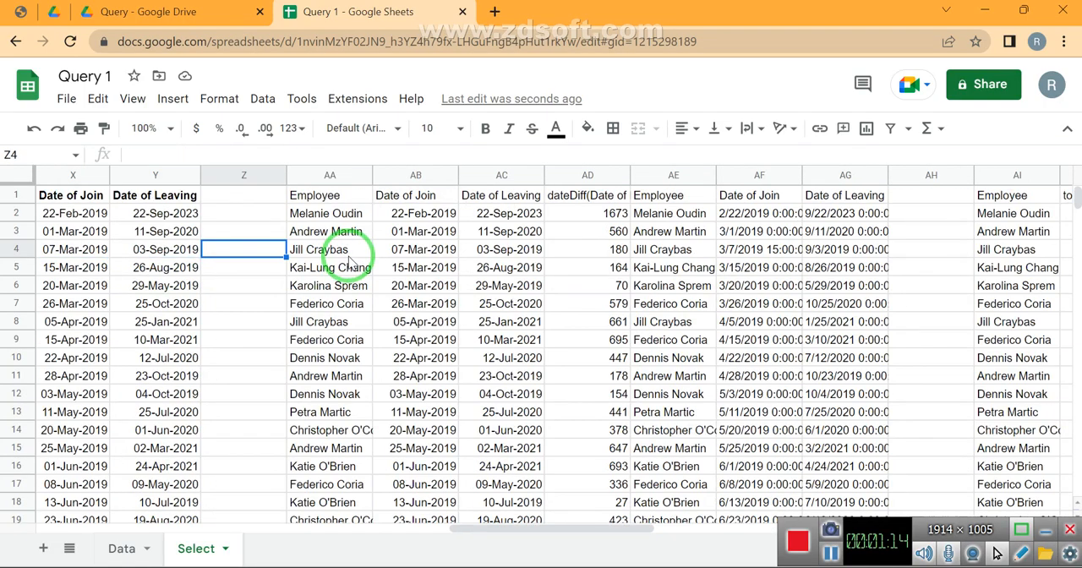
Copy the Employee, Date of Join and Date of Leaving table in W1:Y21 on the Select sheet
key("Right")
key("Up")
key("Up")
key("Up")
key("Left")
key("Left")
key("Left")
key("Left")
key("Left")
key("Right")
key("shift+Right")
key("shift+Right")
key("ctrl+shift+Down")
key("ctrl+c")
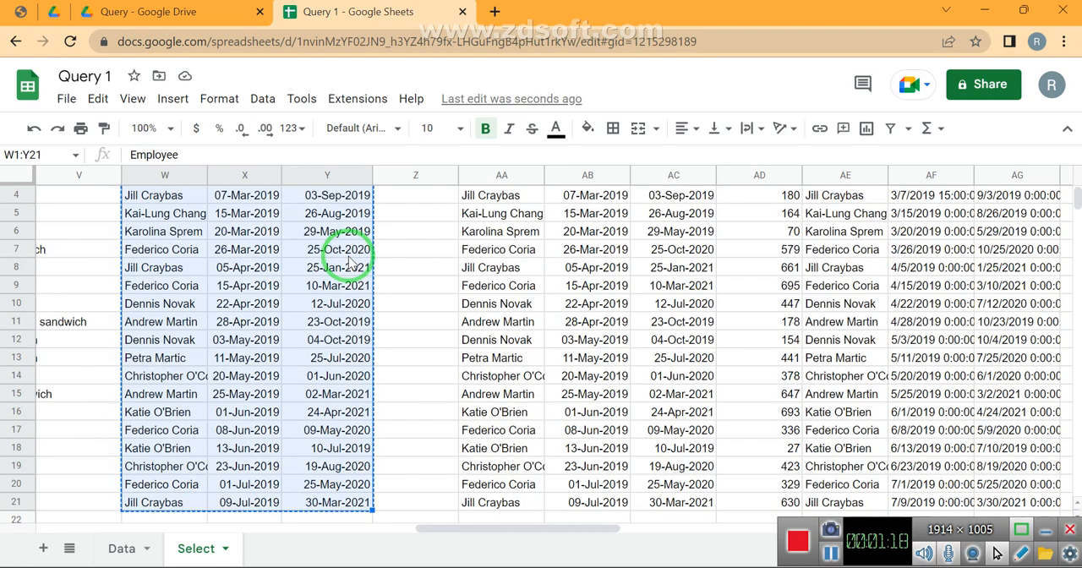
Hide the Select sheet
left_click(225, 548)
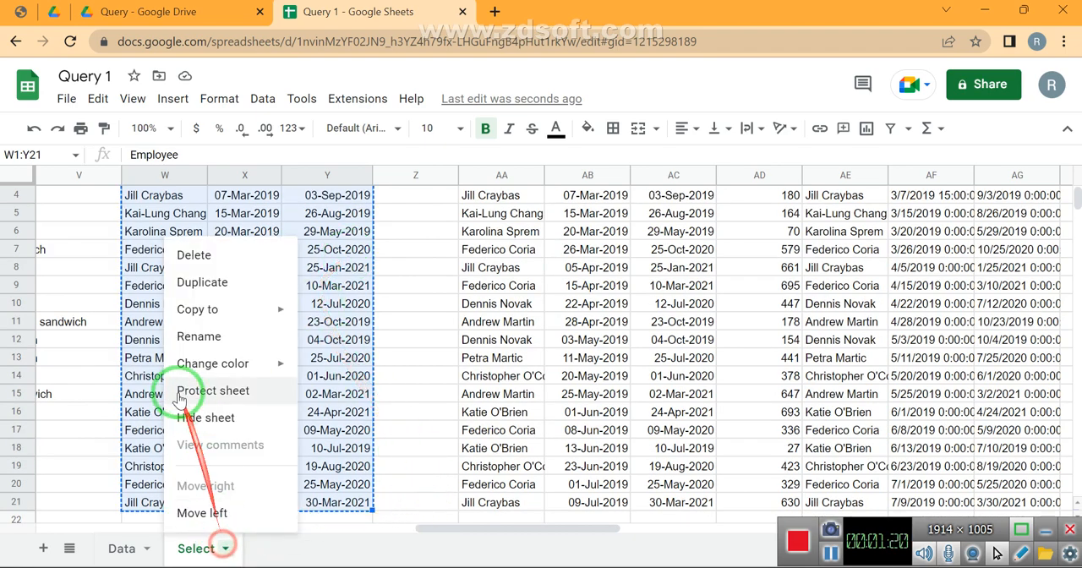
left_click(190, 417)
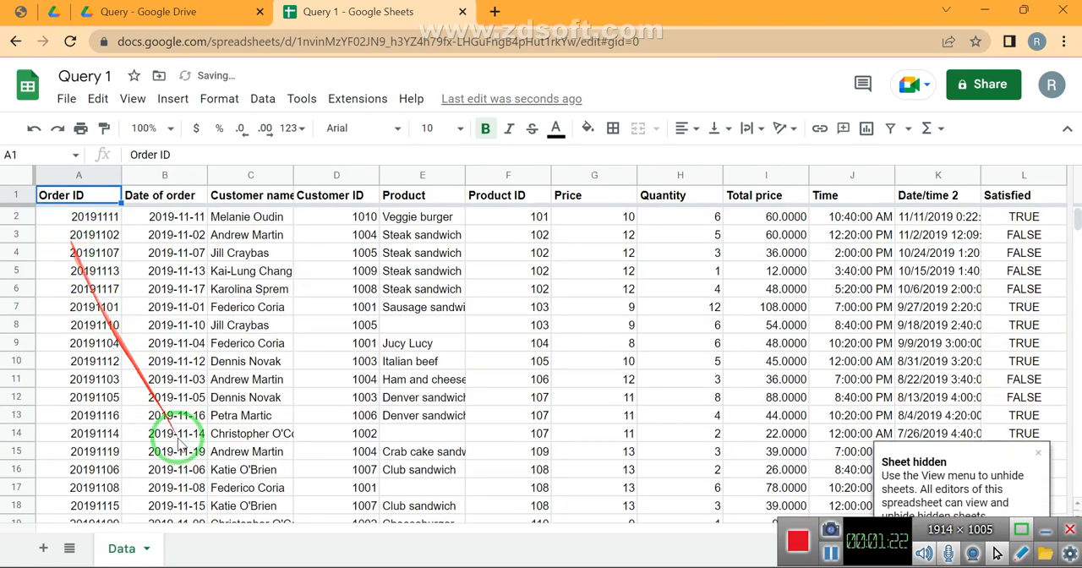
Add a new sheet and paste the copied employee table into it as plain values starting at A1
left_click(43, 548)
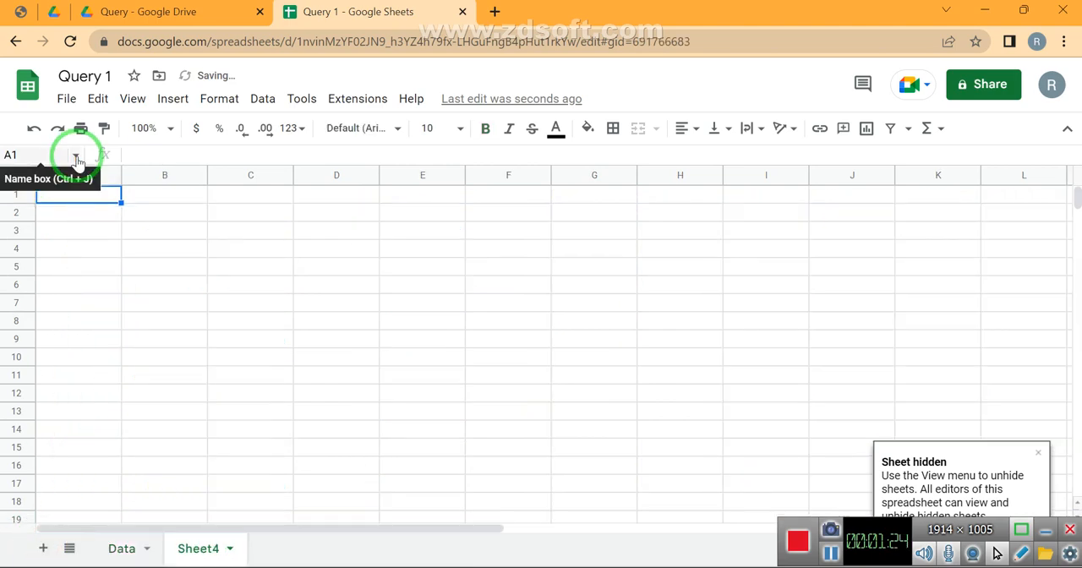
key("ctrl+v")
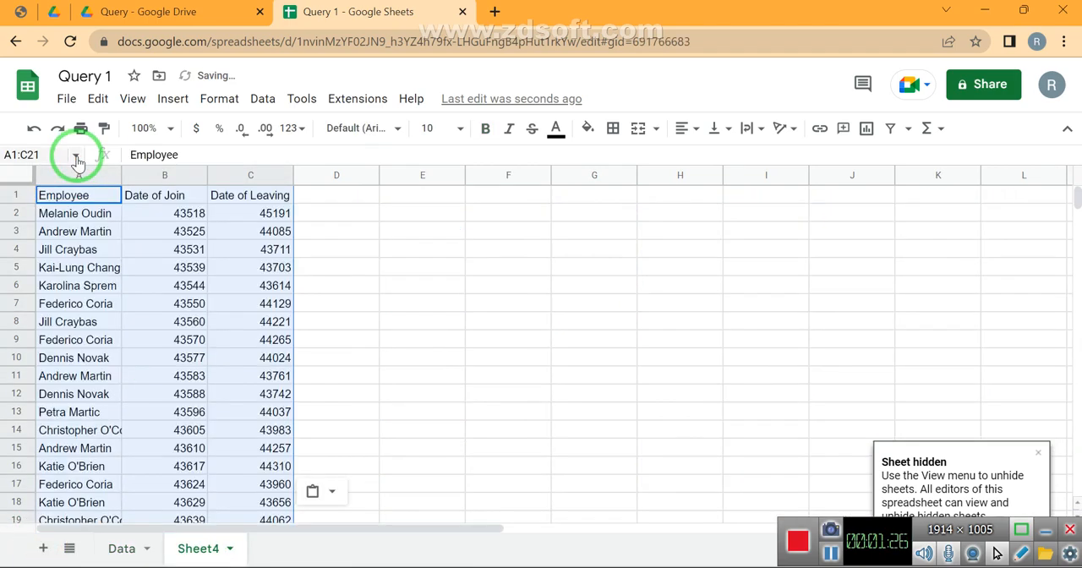
left_click(70, 216)
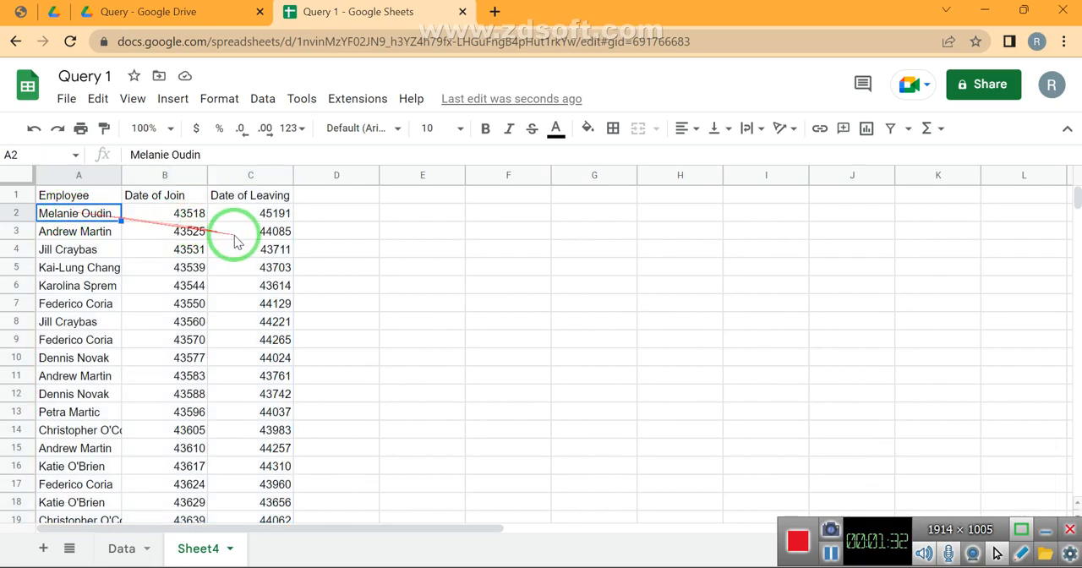
Format the Date of Join and Date of Leaving columns as Date time and fit their widths to the content
left_click(169, 174)
key("shift+Right")
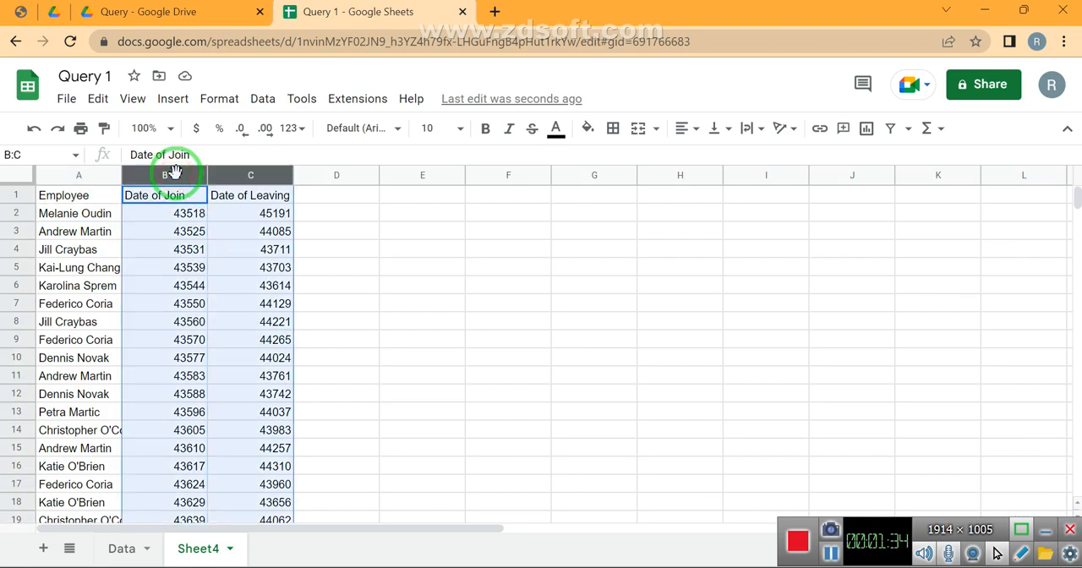
left_click(292, 128)
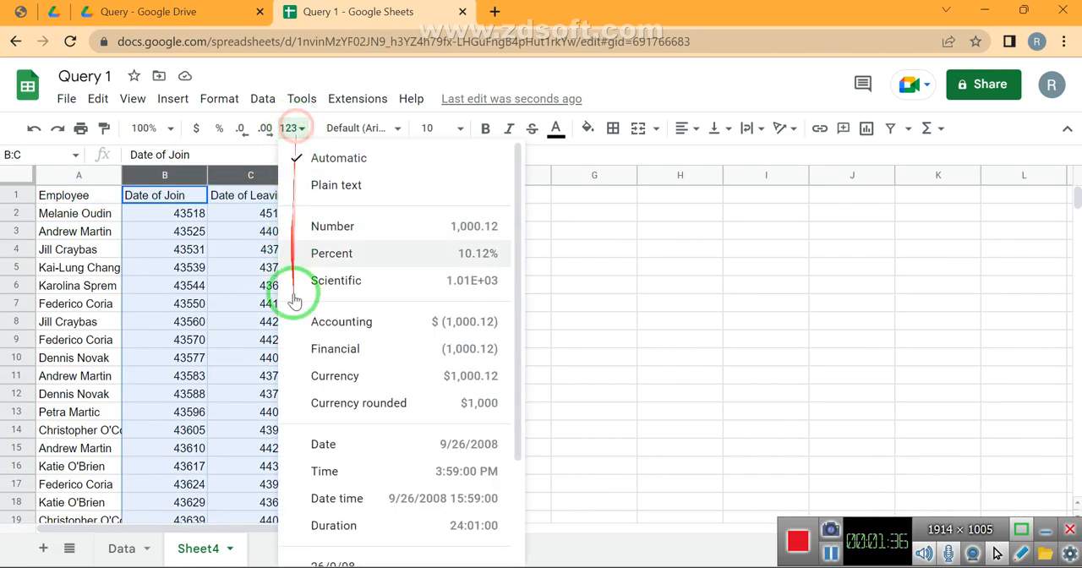
left_click(338, 494)
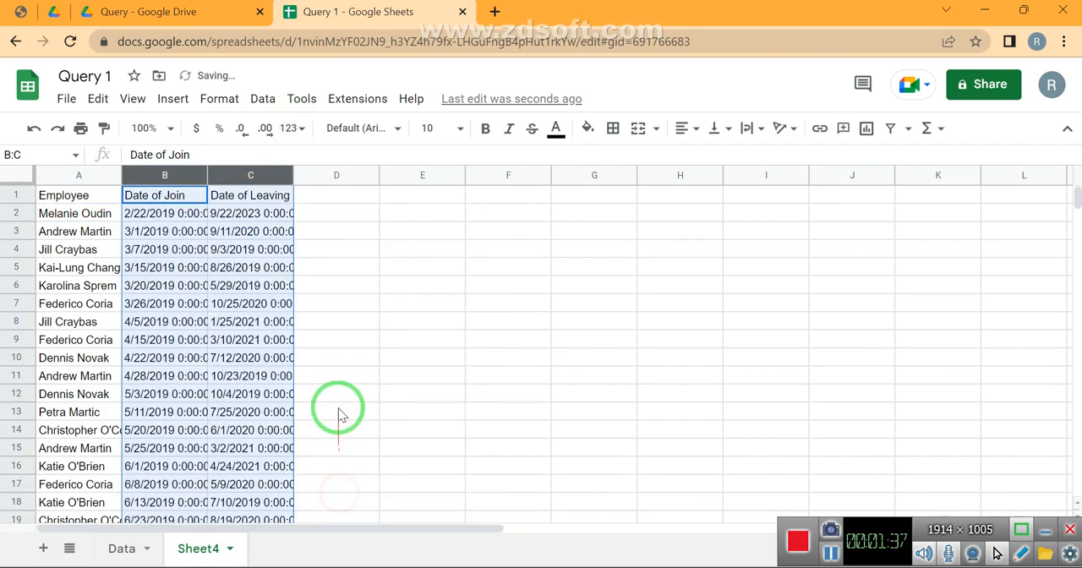
double_click(204, 173)
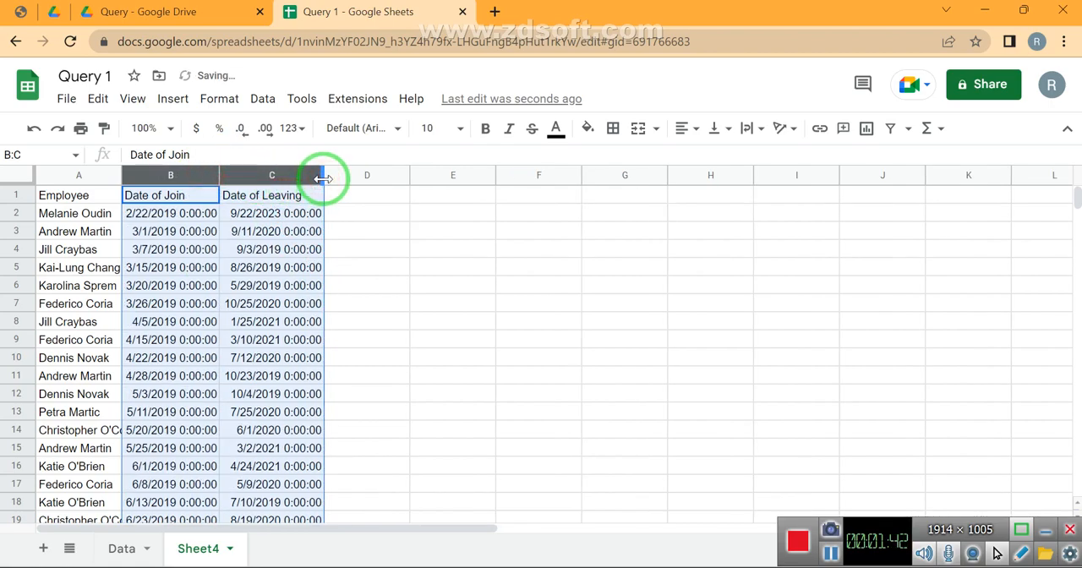
Begin a QUERY formula in E1 with columns A:C as its data range
left_click(440, 203)
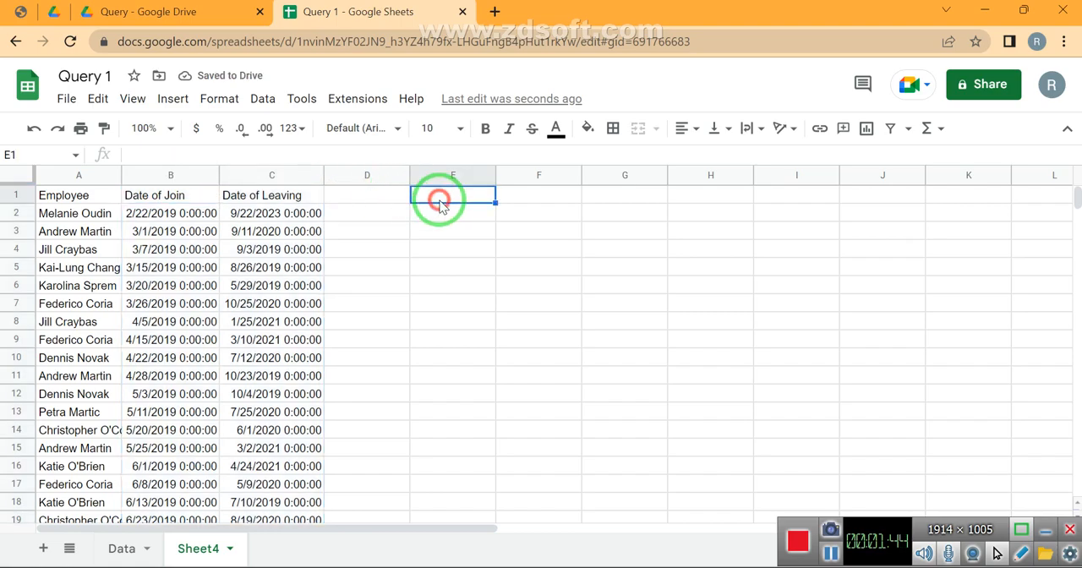
left_click(1049, 530)
type("=quer")
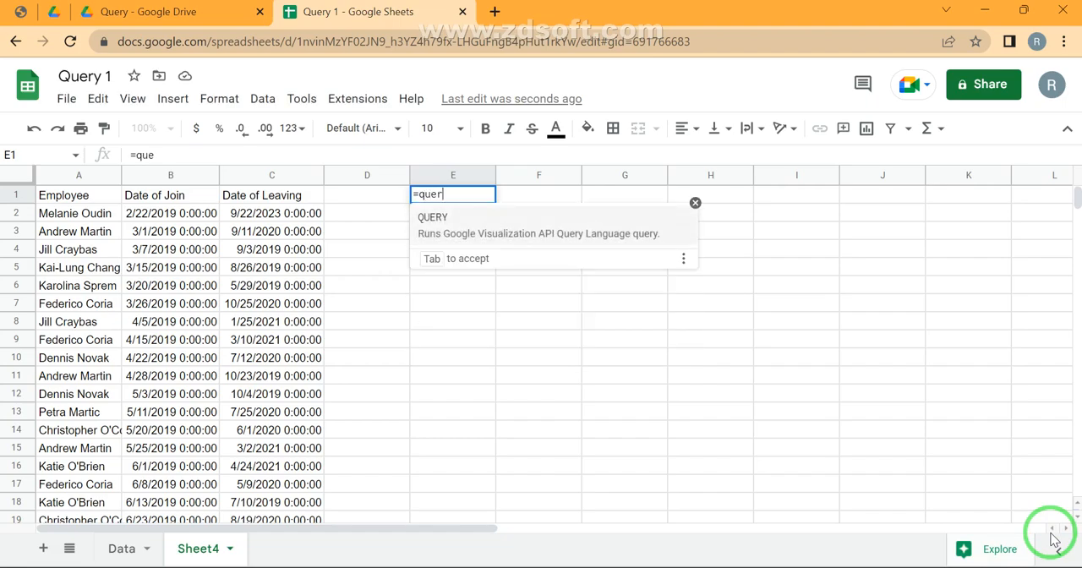
key("Tab")
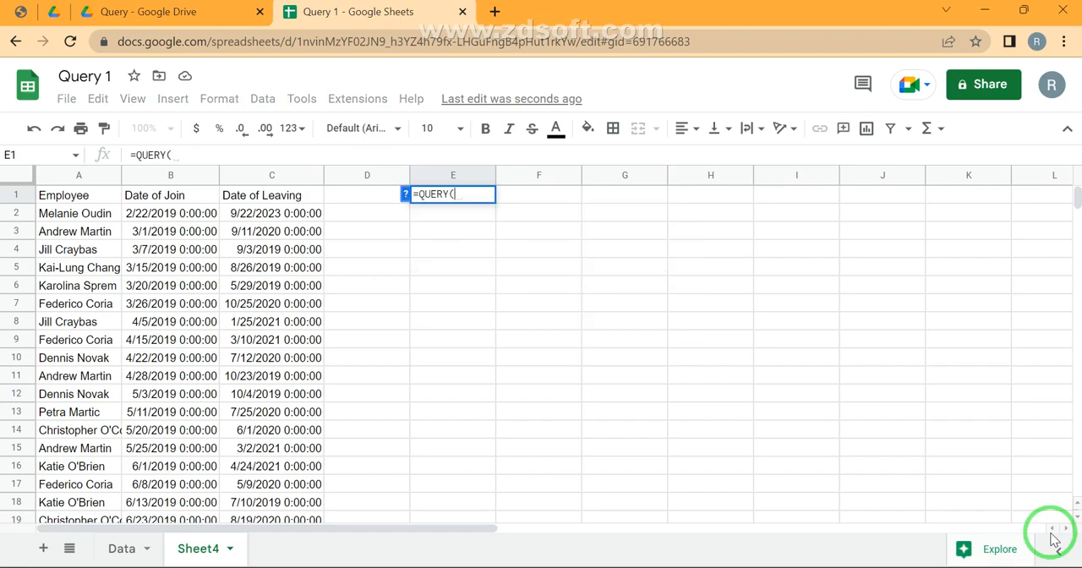
key("ctrl+Left")
key("ctrl+Left")
key("ctrl+shift+Right")
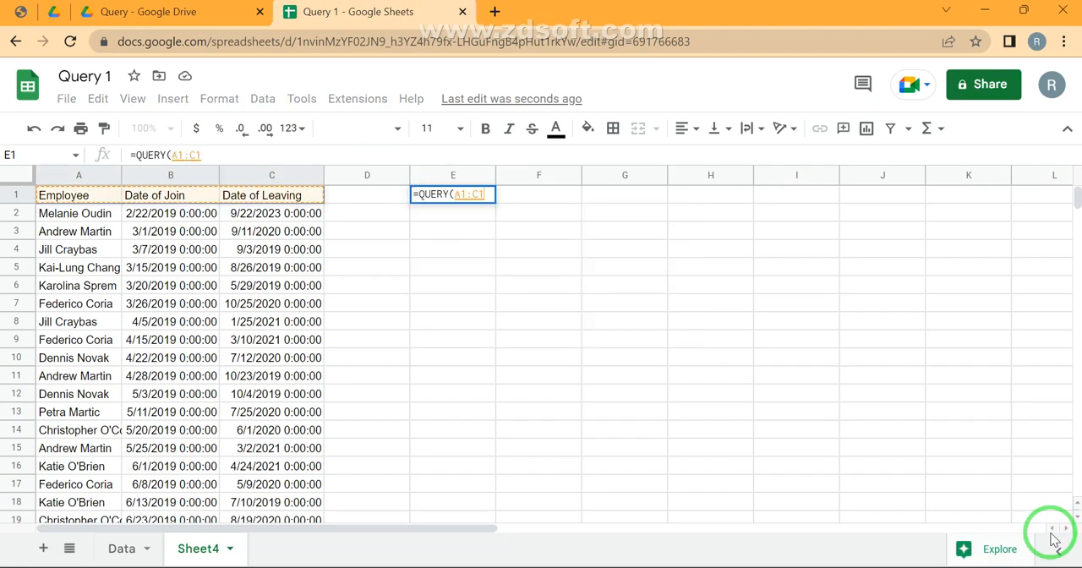
key("BackSpace")
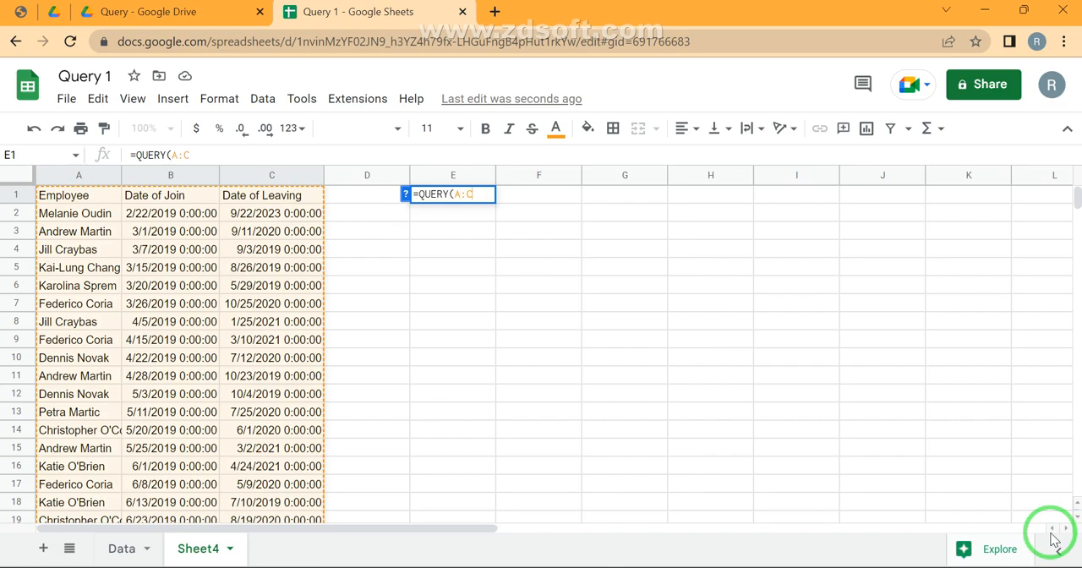
Give the QUERY formula the query string "Select A,B,C DateDiff(C,B)" and enter it in E1
type(",\"\"")
type("Select ")
type("A")
type(",B")
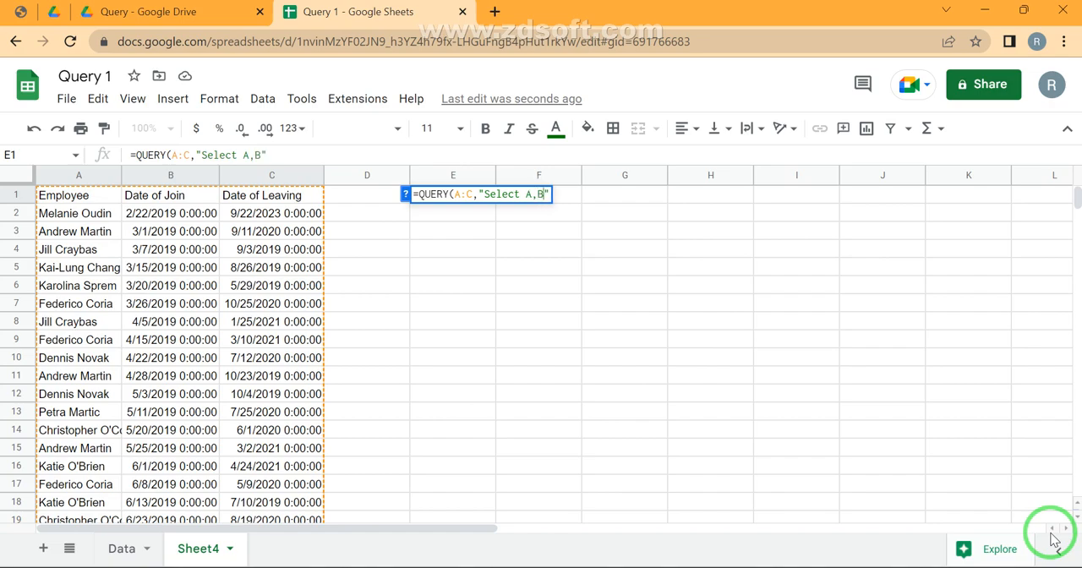
type(",c date")
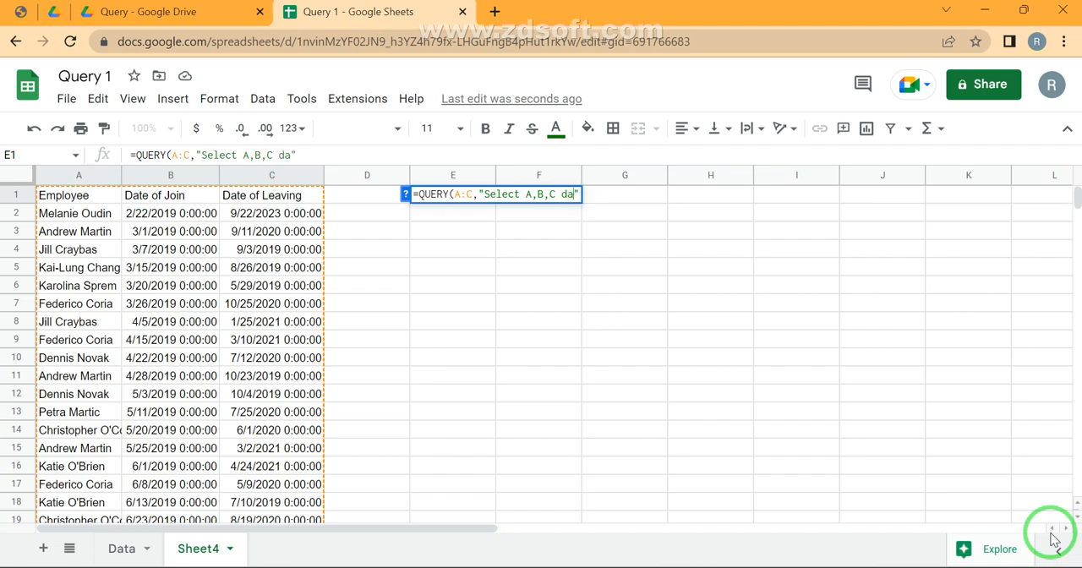
type("Diff")
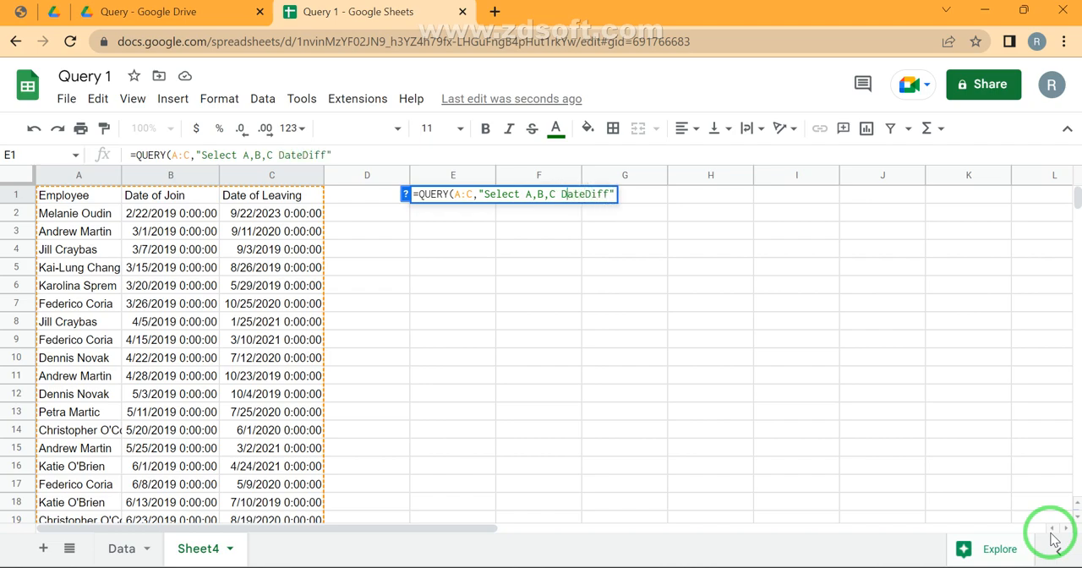
type("()")
type("C,B")
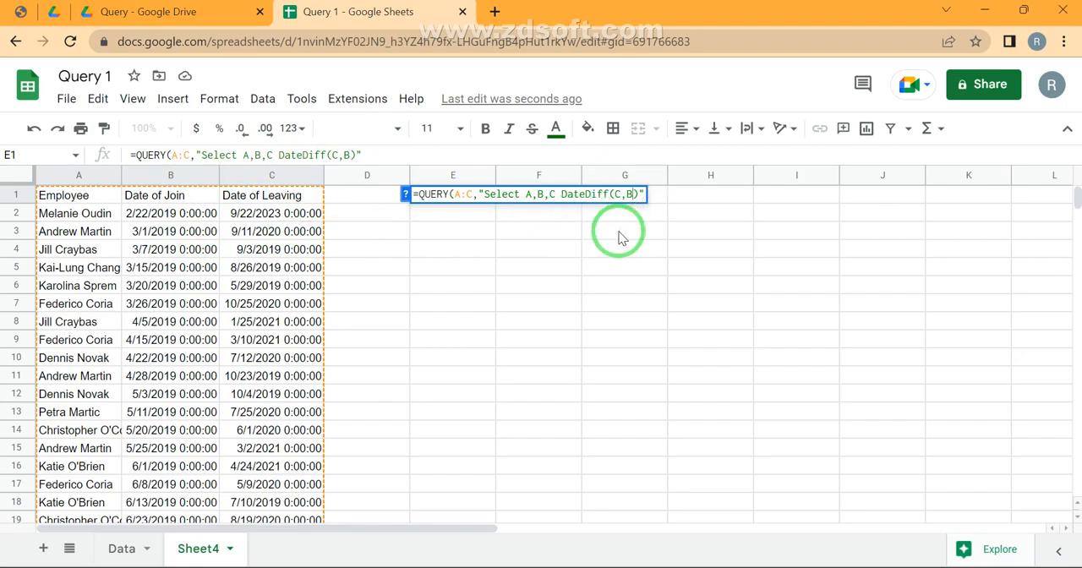
key("Return")
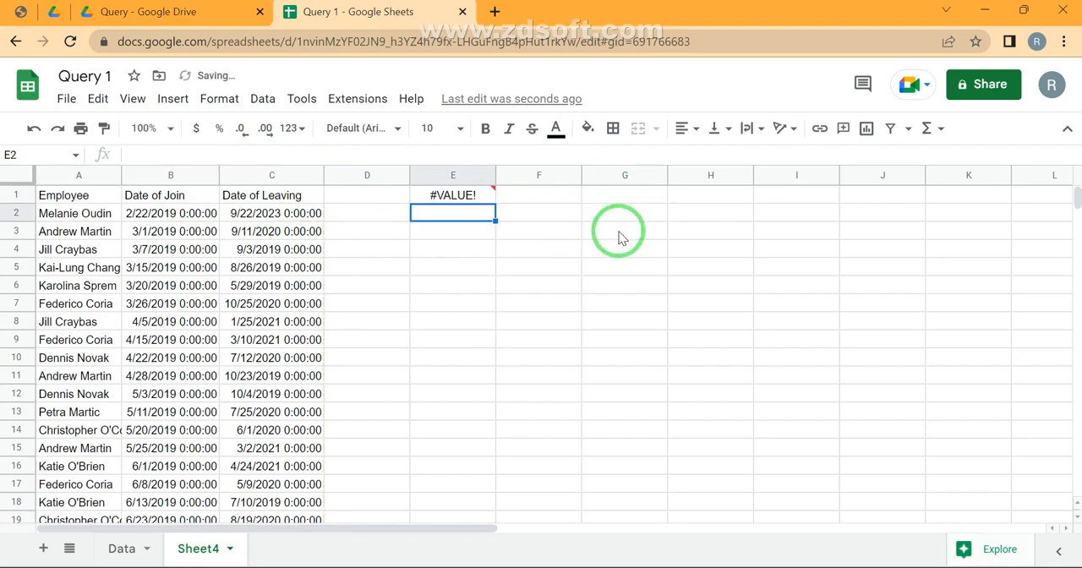
Correct the E1 query string to "Select A,B,C,DateDiff(C,B)" by replacing the space before DateDiff with a comma
key("Up")
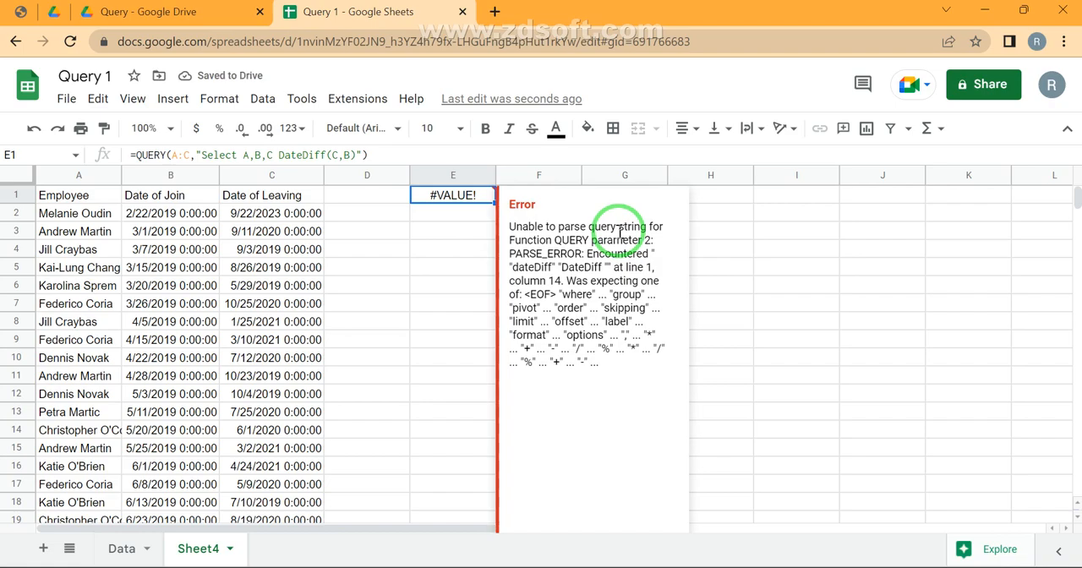
key("Return")
key("shift+Right")
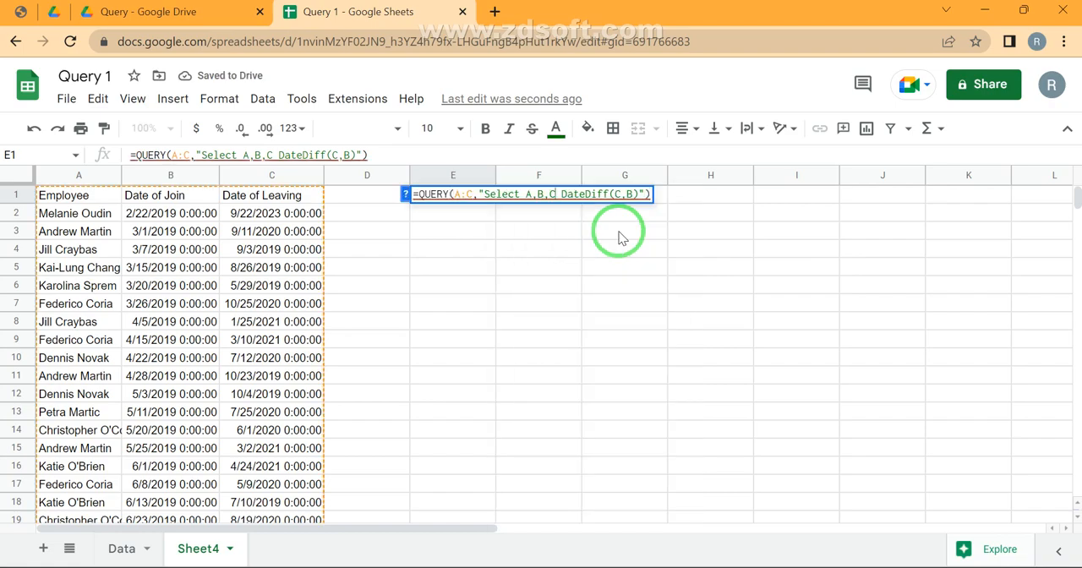
type(",")
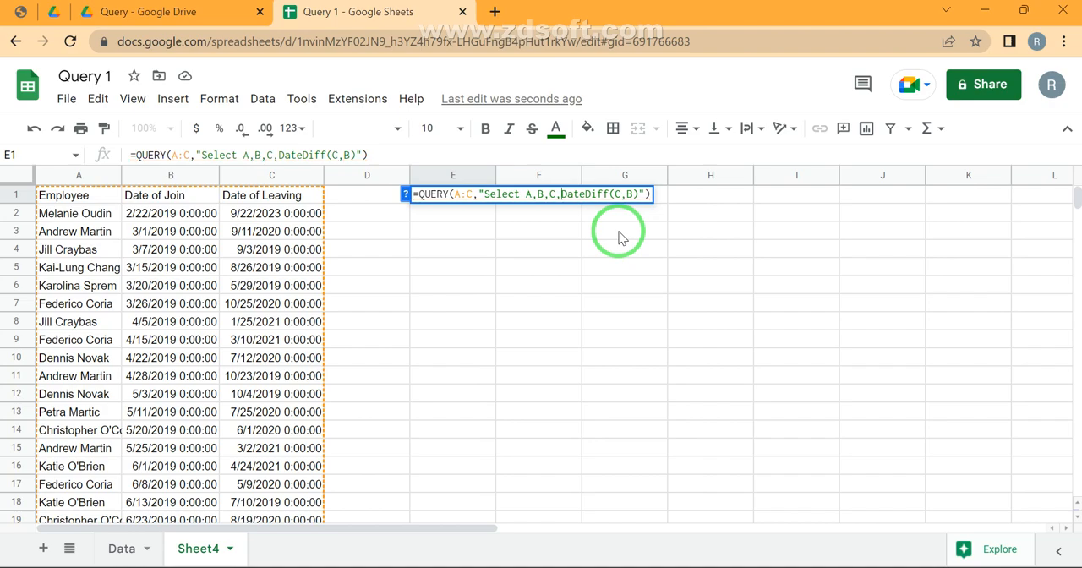
key("Return")
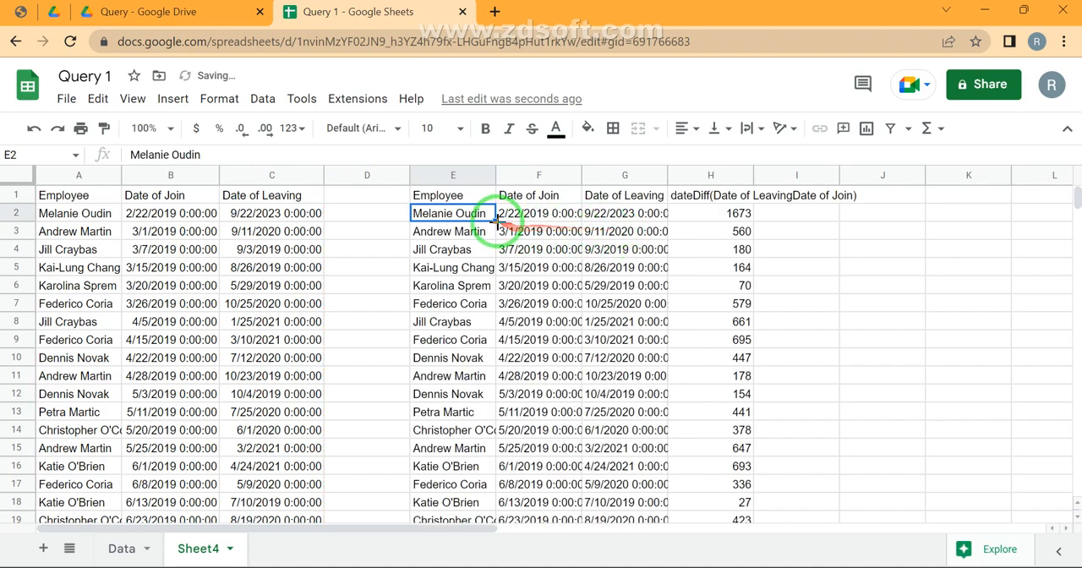
Check the query output's joining date, leaving date and date difference values against the source Date of Join column
left_click(541, 213)
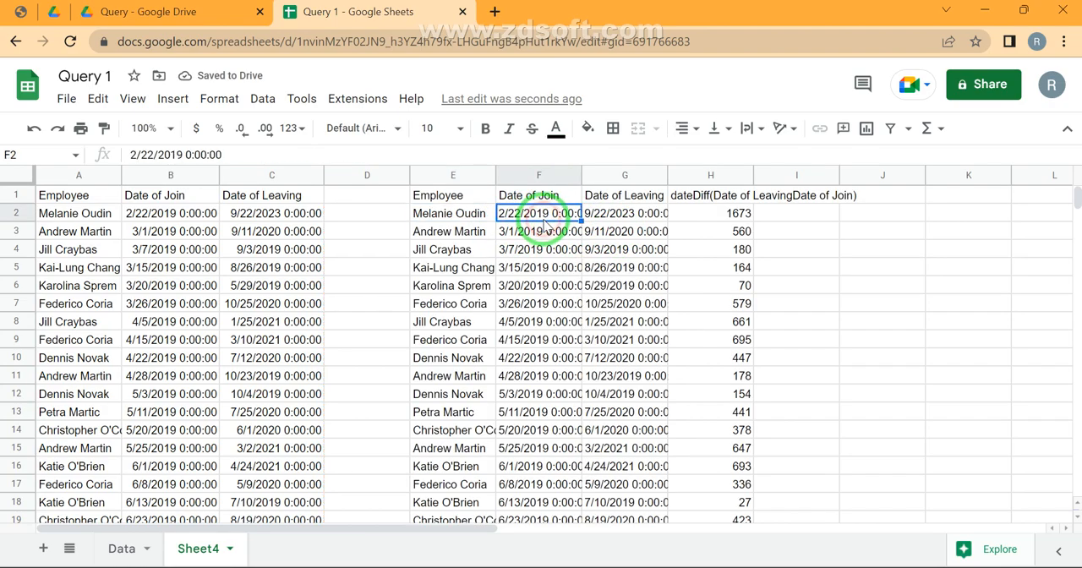
left_click(634, 232)
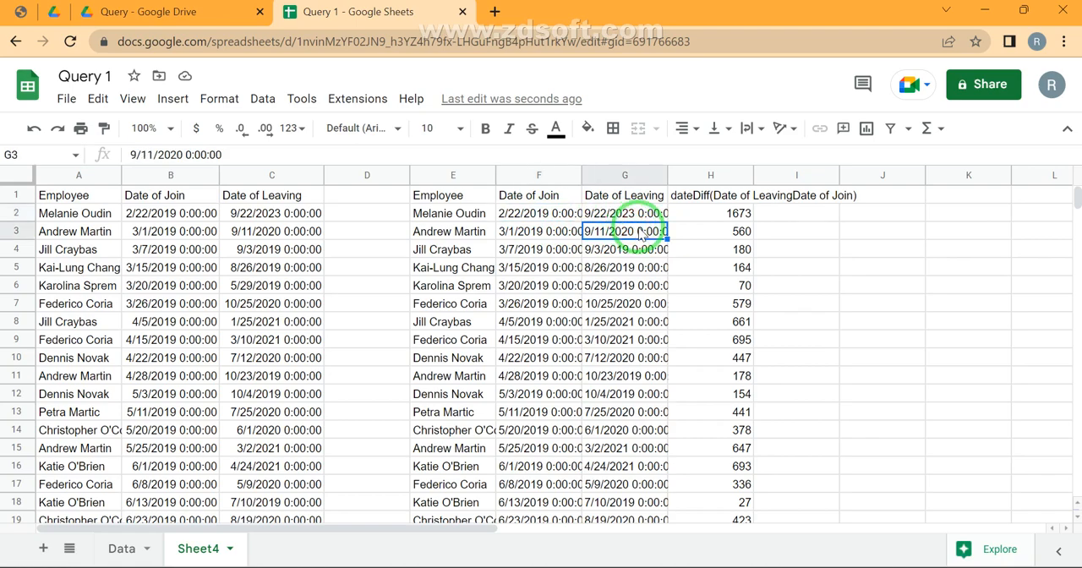
left_click(735, 213)
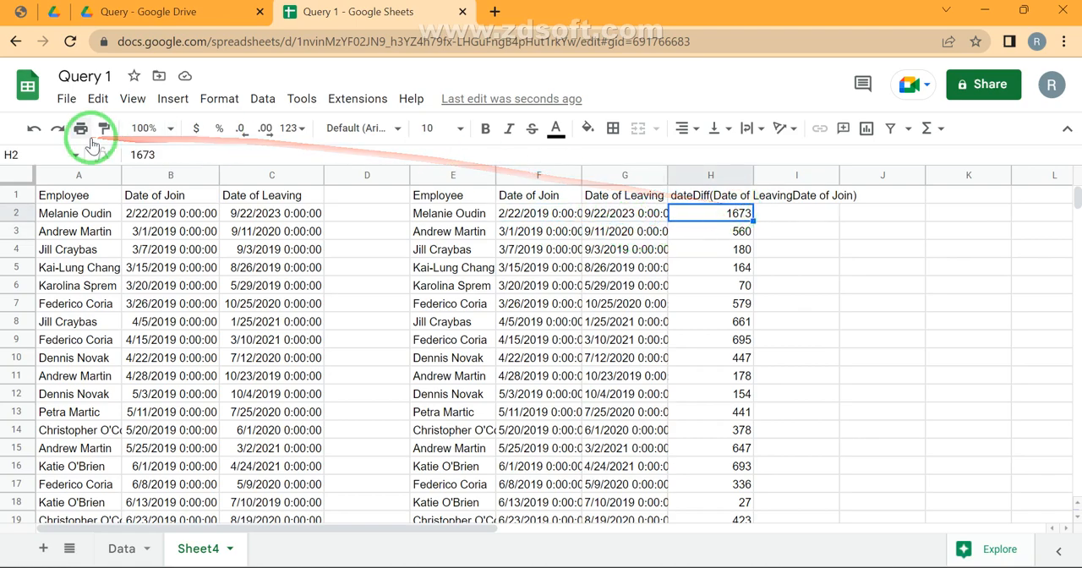
left_click(172, 175)
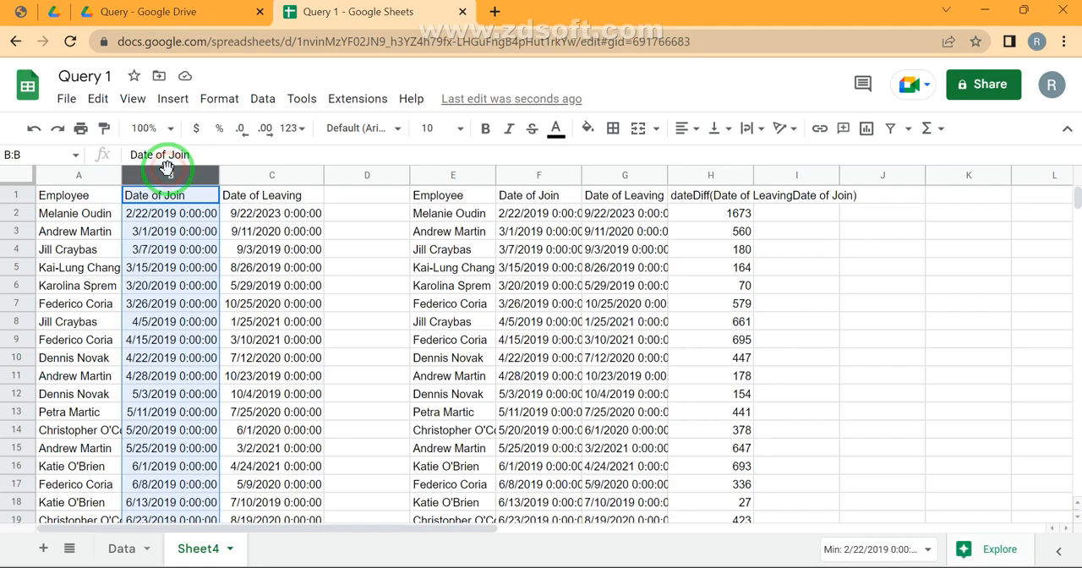
Format the Date of Join and Date of Leaving columns B:C as Date
key("shift+Right")
left_click(287, 127)
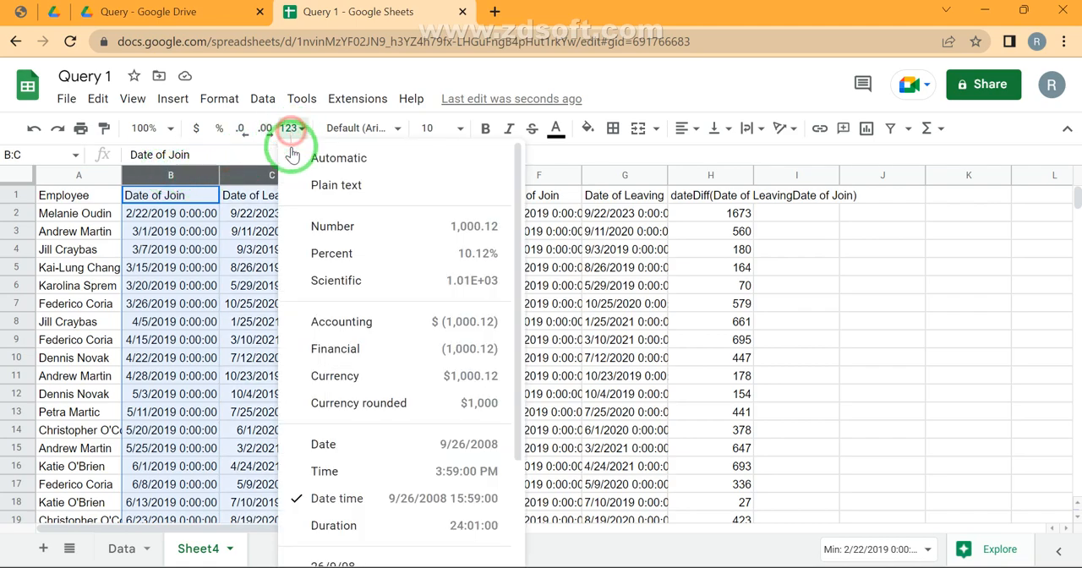
left_click(327, 446)
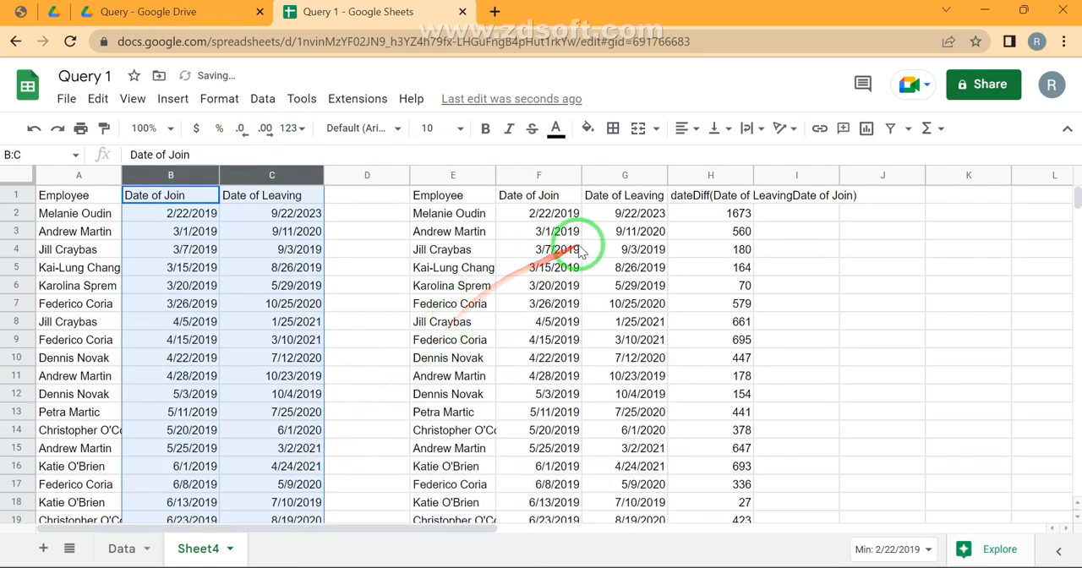
Review the query output's date difference header in H1 and look up the toDate entry in the Query Stages PDF
left_click(575, 250)
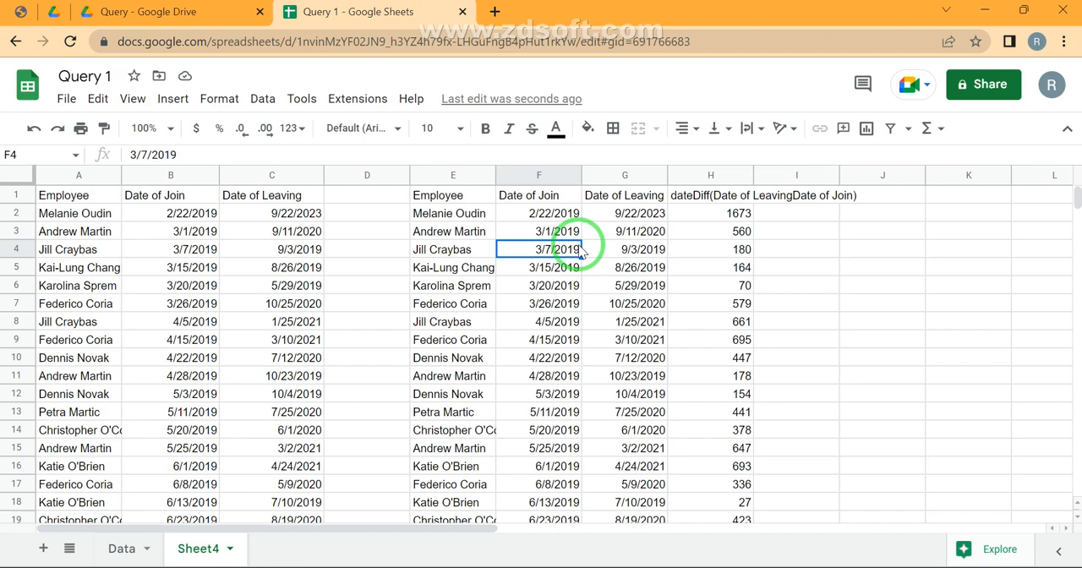
key("Up")
key("Up")
key("Up")
key("Right")
key("Right")
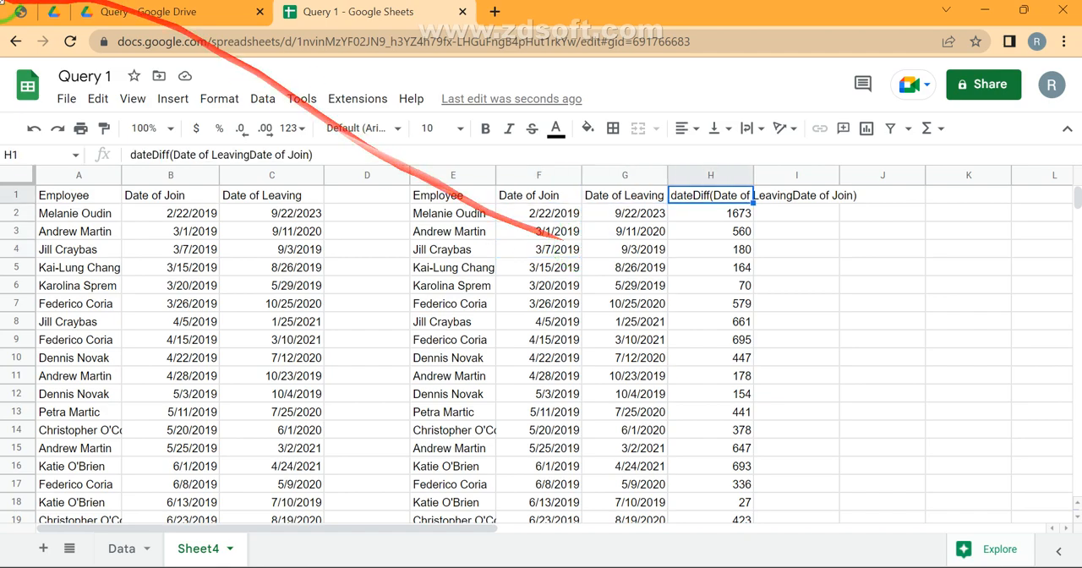
left_click(10, 13)
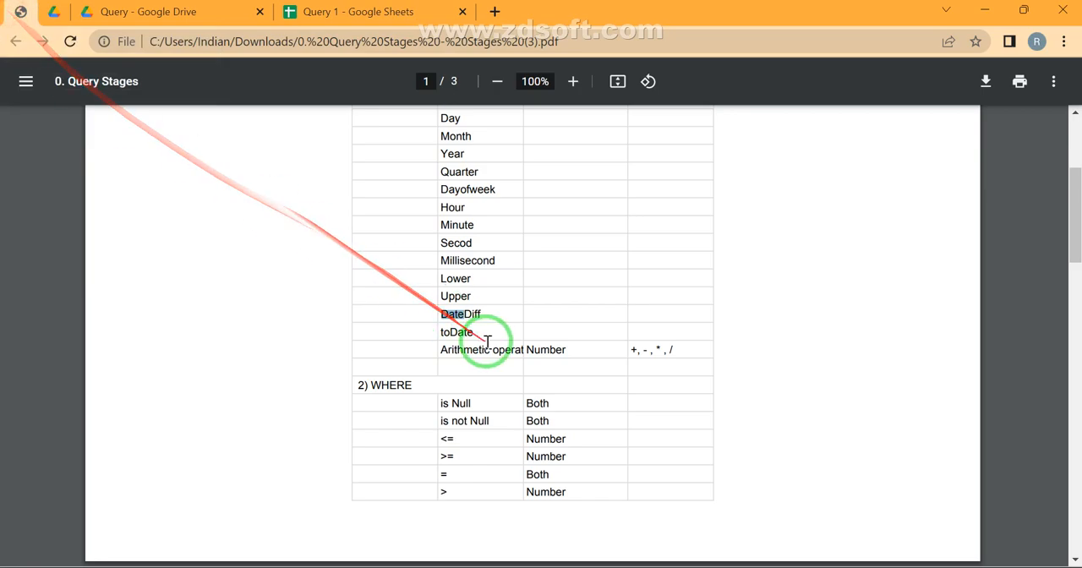
left_click_drag(478, 334, 386, 332)
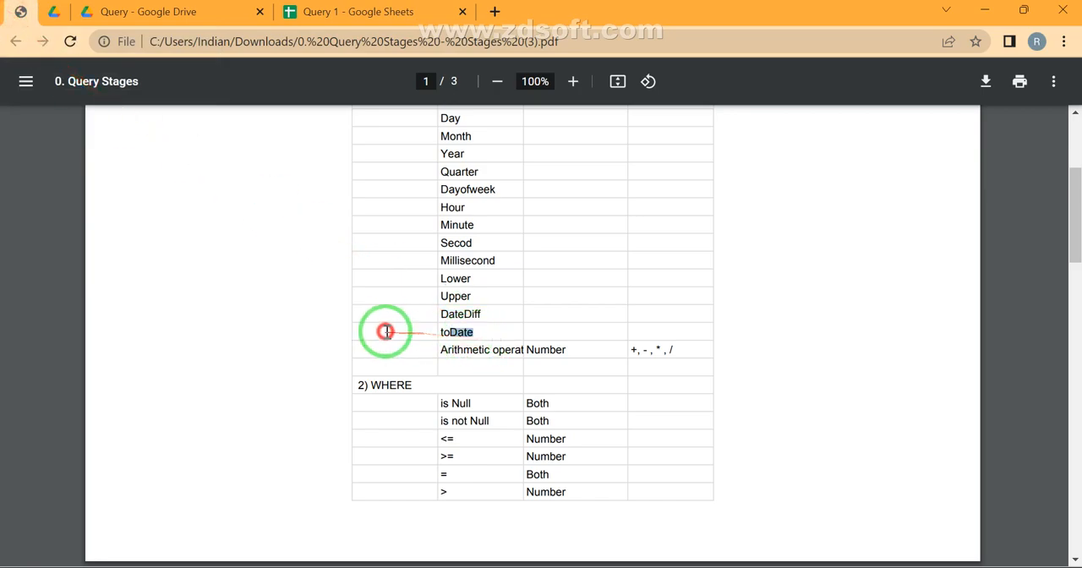
left_click(389, 12)
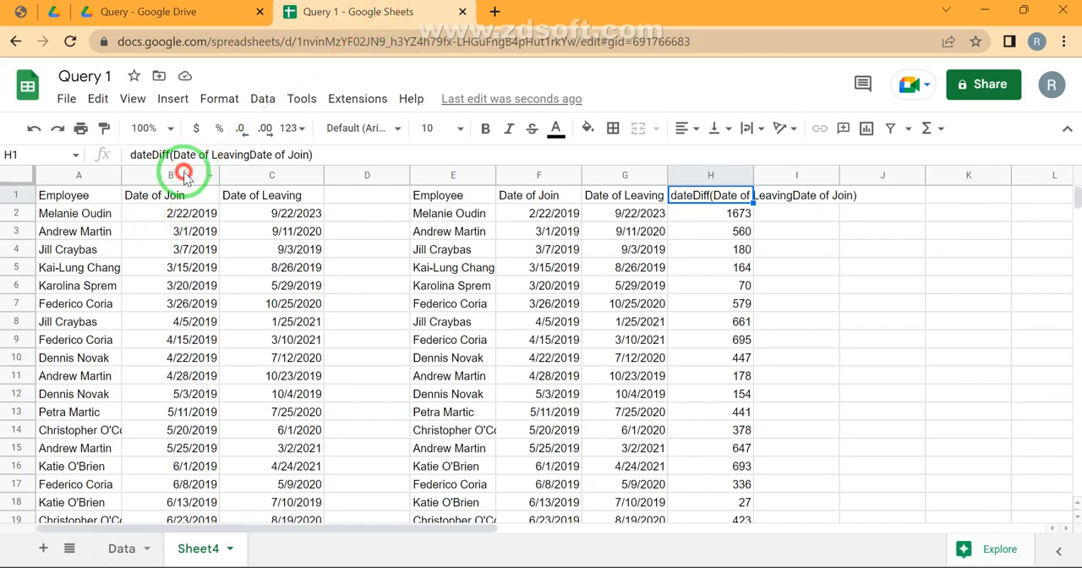
Format the source Date of Join and Date of Leaving columns B:C as Date time
left_click(173, 175)
key("shift+Right")
left_click(289, 146)
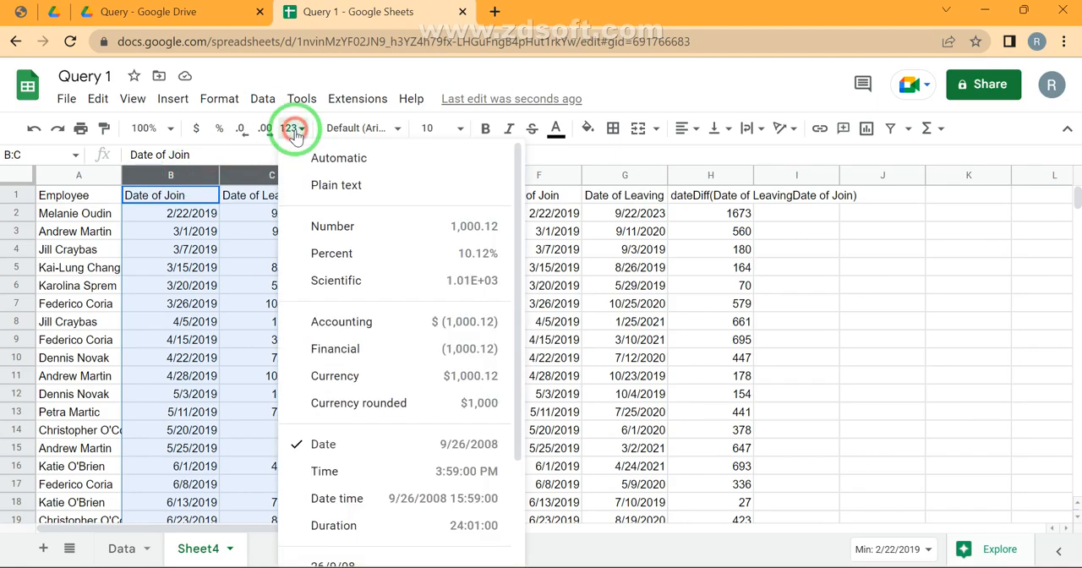
left_click(343, 499)
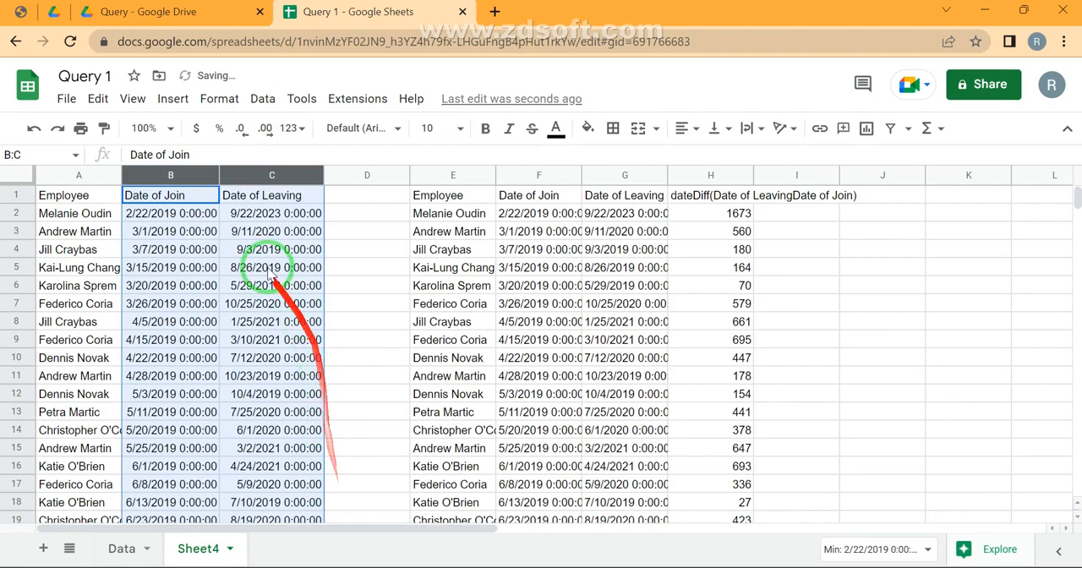
Hide columns E:H containing the DateDiff query output
left_click(446, 175)
key("shift+Right")
key("shift+Right")
key("shift+Right")
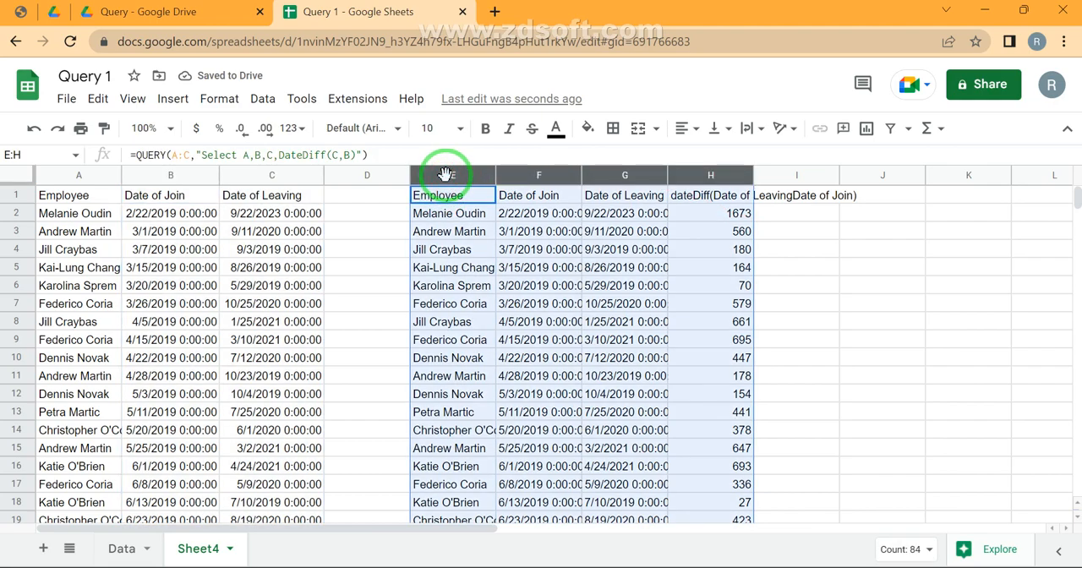
key("ctrl+alt+0")
Enter a QUERY formula in J1 with columns A:C as its data range and an empty query string
key("Right")
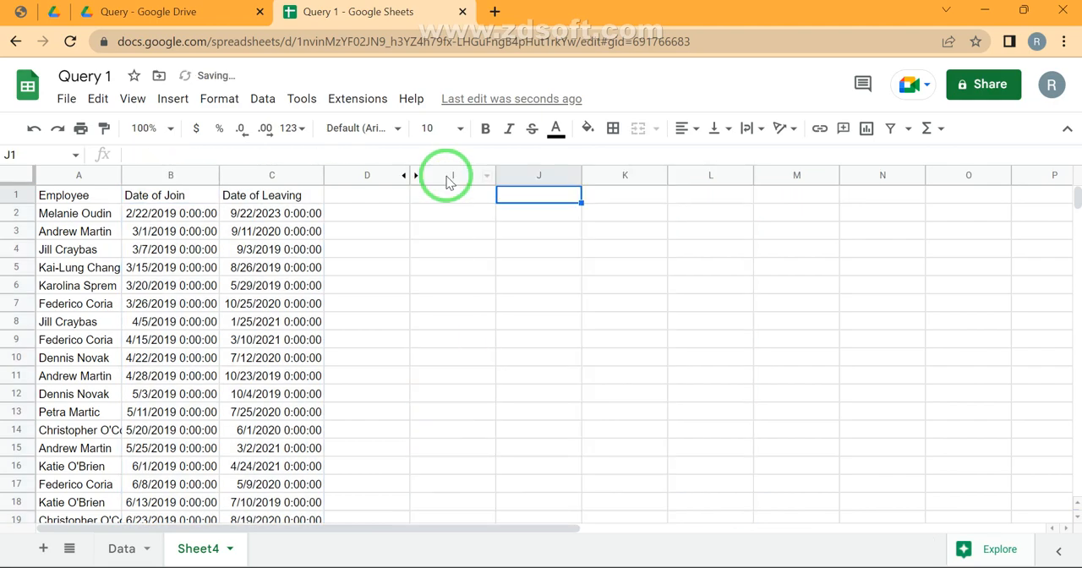
type("=quer")
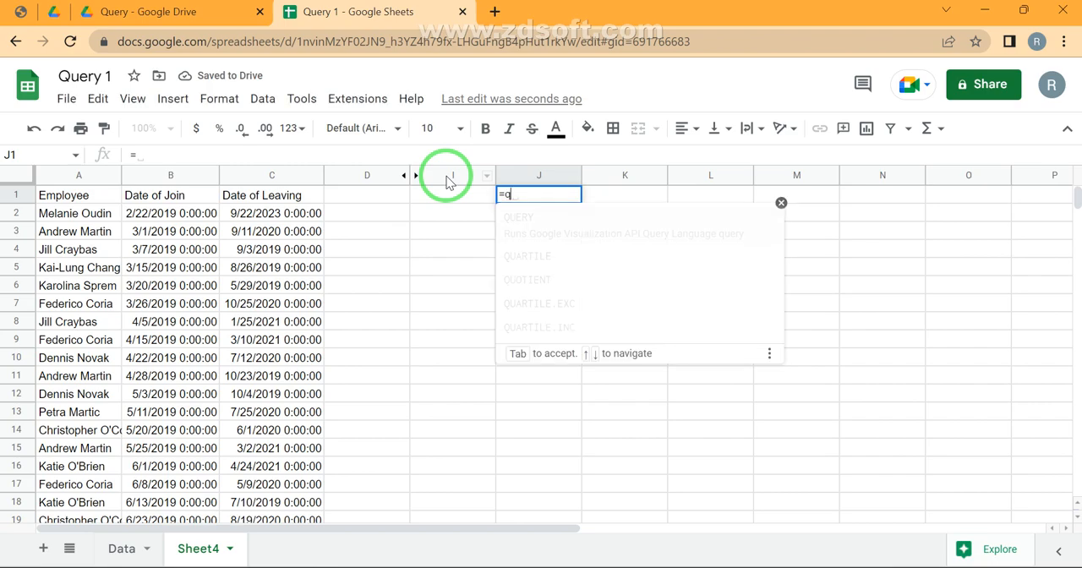
key("Tab")
type("C1")
key("BackSpace")
key("BackSpace")
type("A1:C")
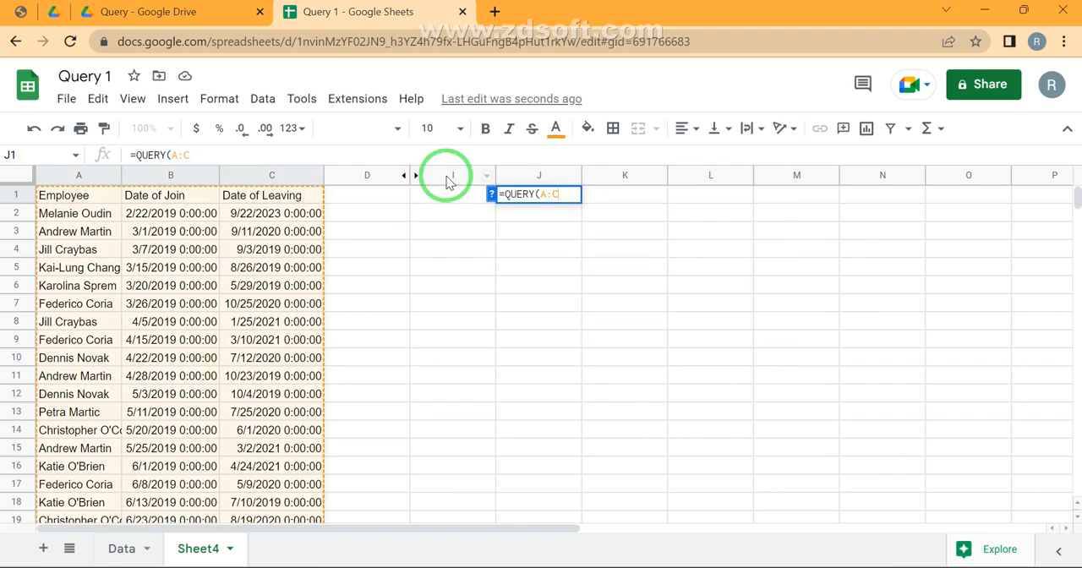
type(",\"\"")
key("Return")
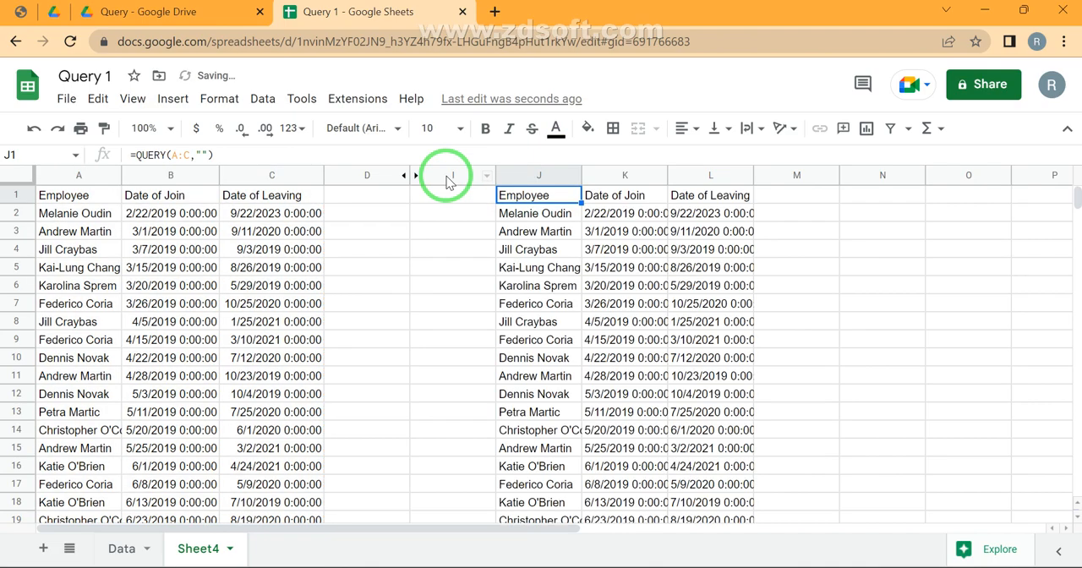
Fill the J1 formula's query string with "Select A,Todate(B)"
key("F2")
type("Select ")
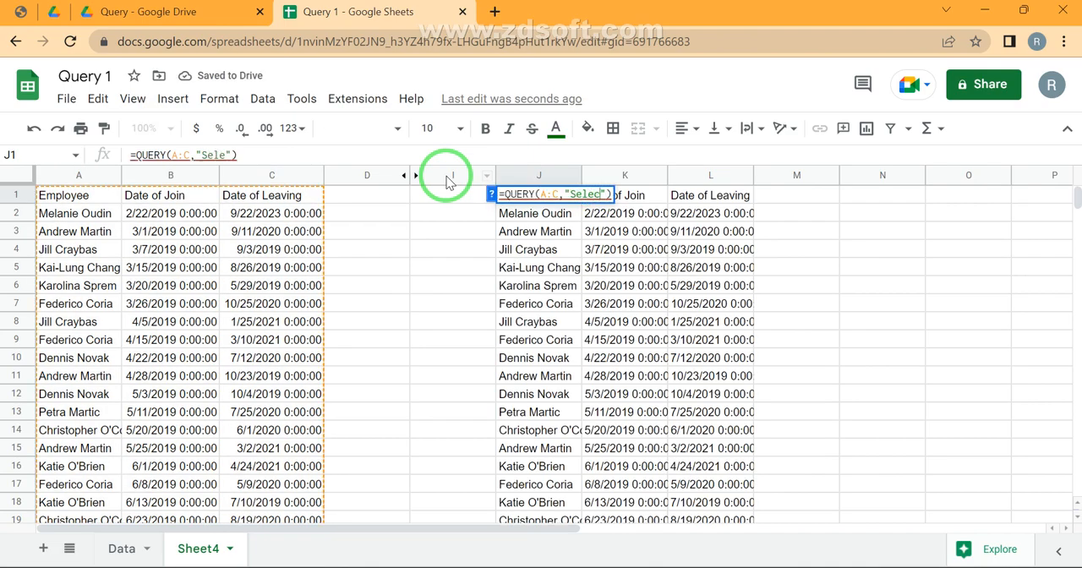
type("A,")
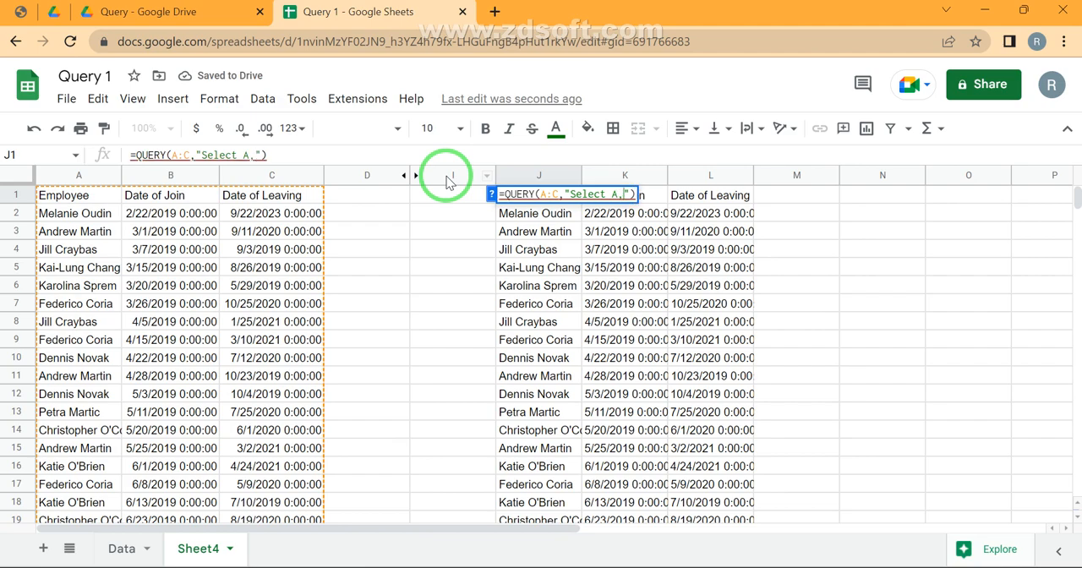
type("Todate")
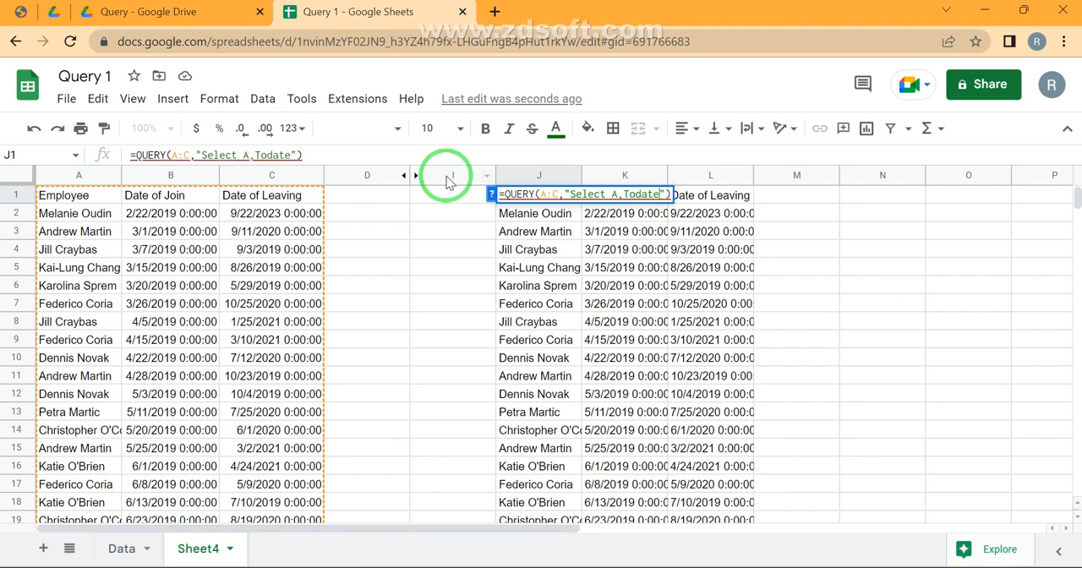
type("()")
type("B")
key("Return")
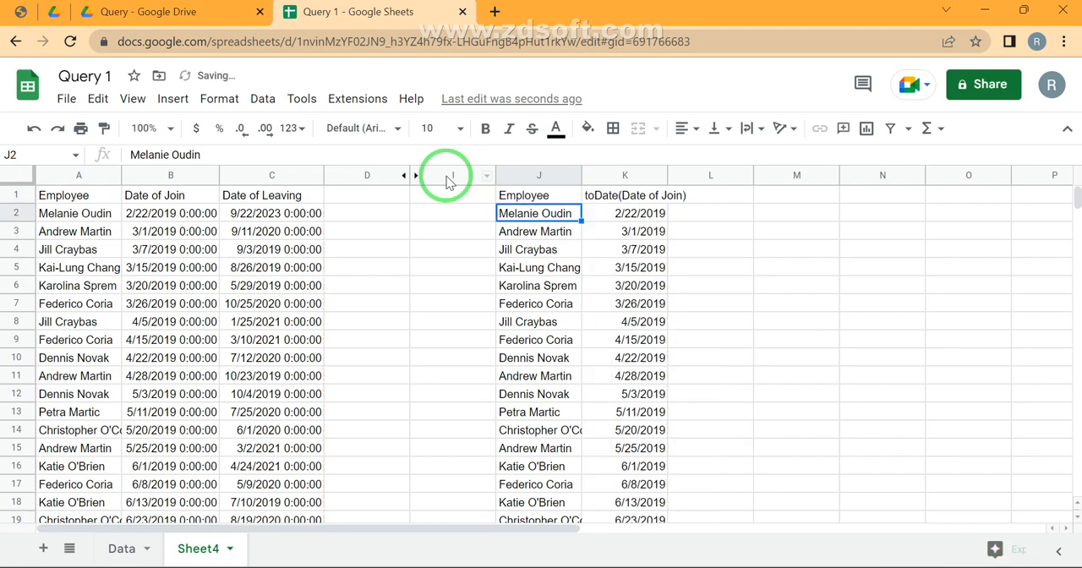
Set the time part of the first joining date in B2 to 12:00:00 and check the toDate result in K2
double_click(187, 218)
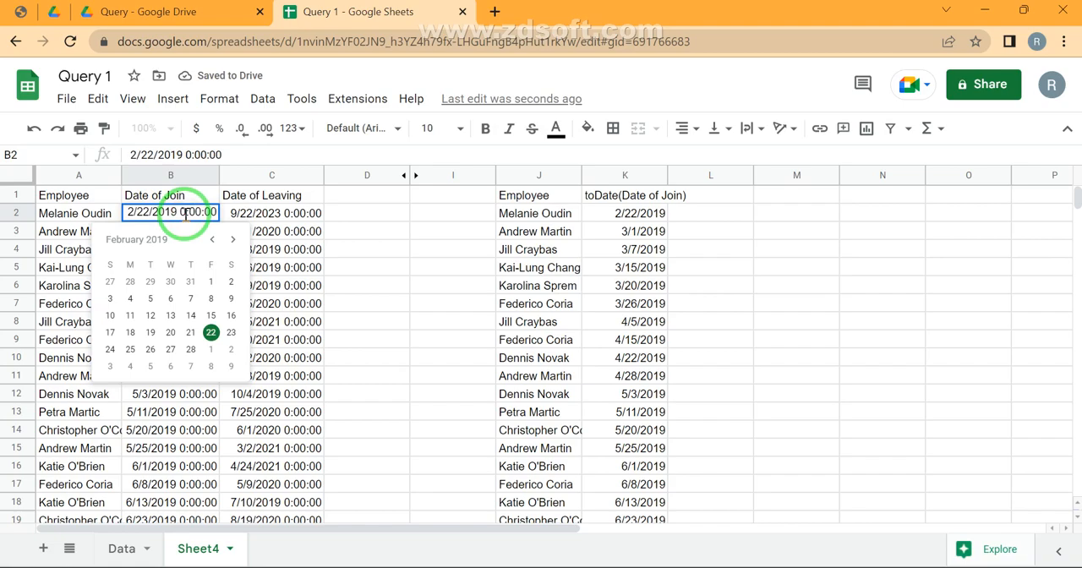
type("12")
key("Return")
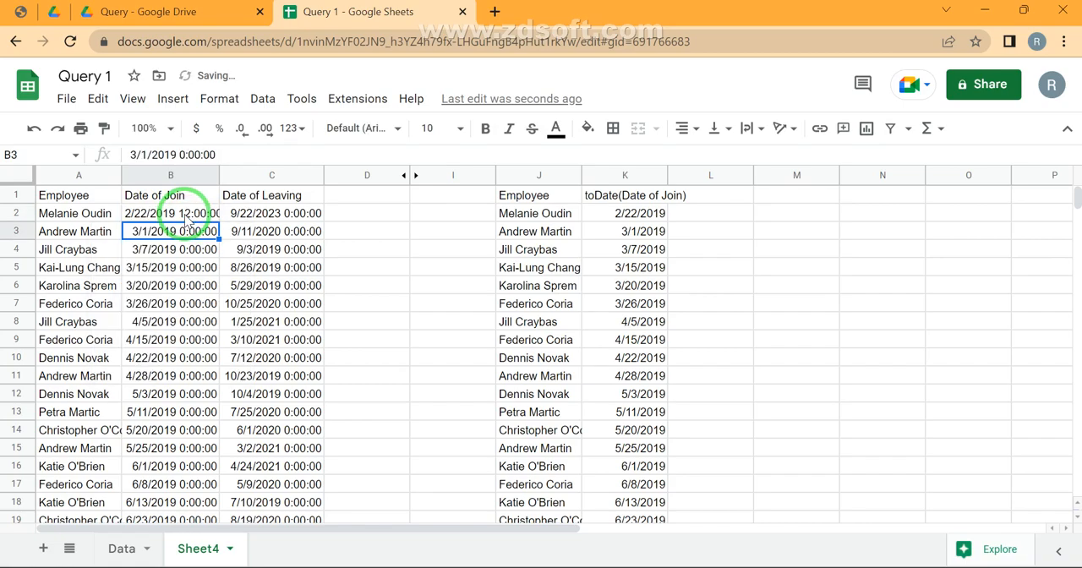
left_click(634, 213)
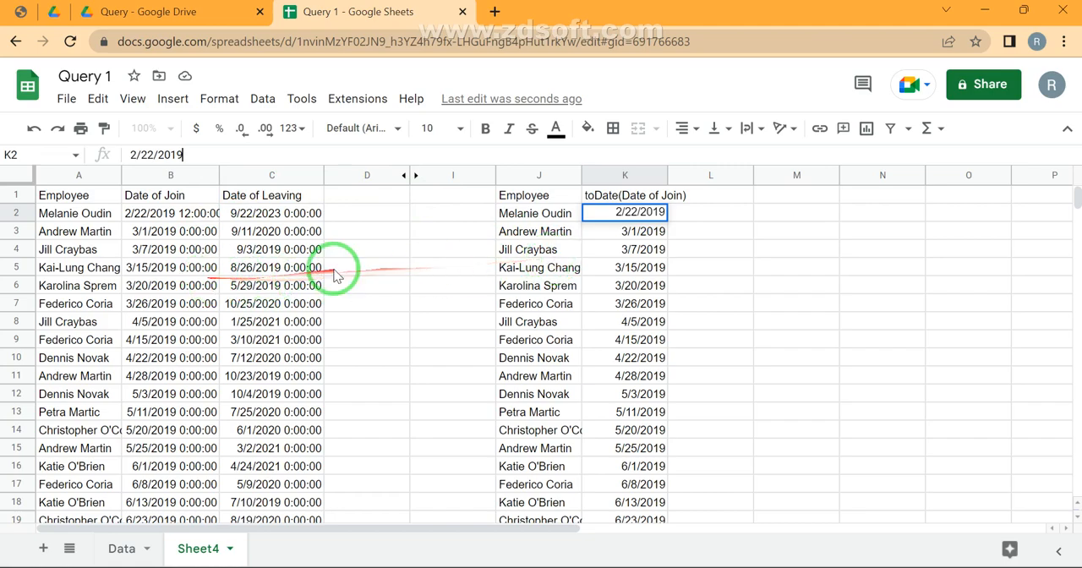
Set the minutes and seconds of the joining date in B2 to 23 so its time reads 12:23:23
double_click(210, 218)
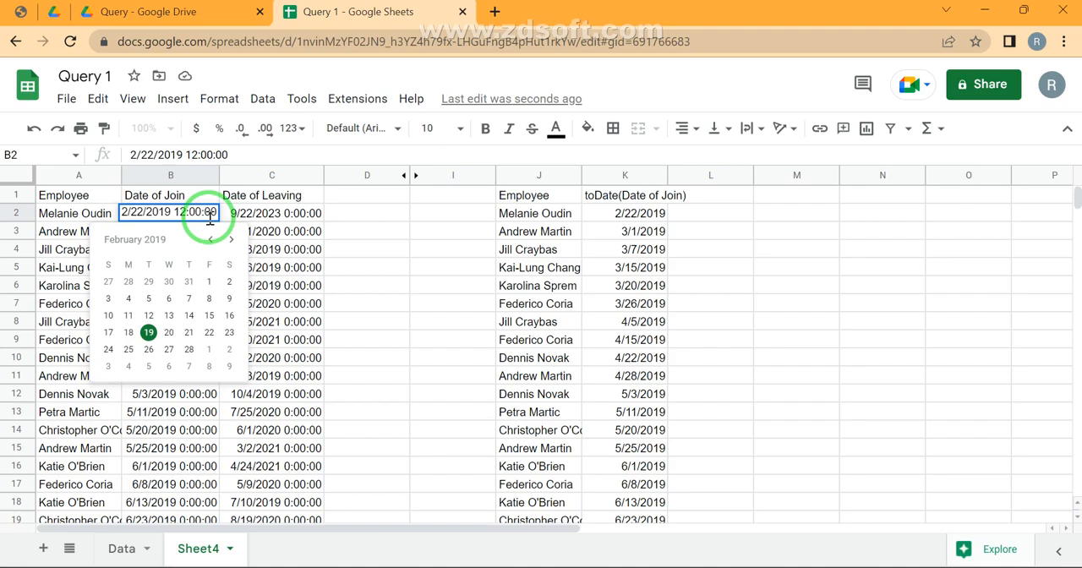
left_click(201, 212)
key("BackSpace")
key("BackSpace")
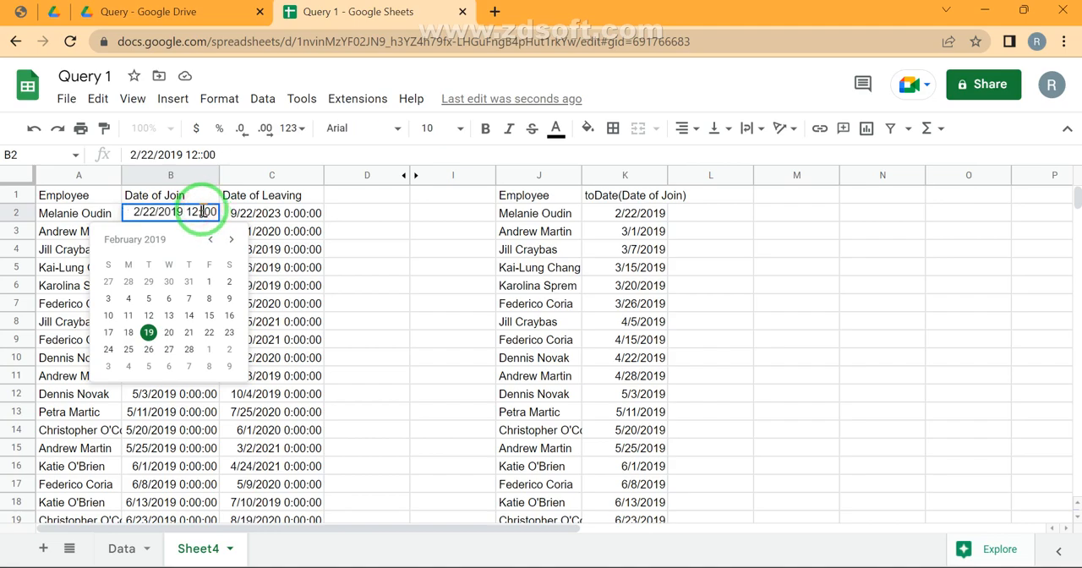
type("23")
left_click(202, 212)
key("Delete")
key("Delete")
type("23")
key("Return")
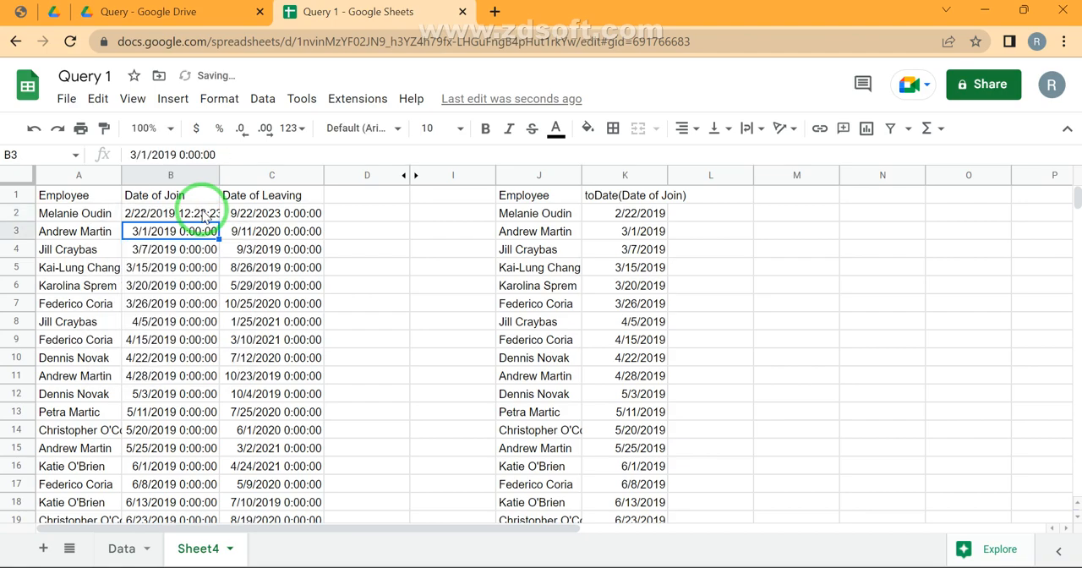
Compare K2's toDate result with the edited date in B2, and consult the function list in the Query Stages PDF
key("Up")
key("Right")
key("Right")
key("Right")
key("Right")
key("Right")
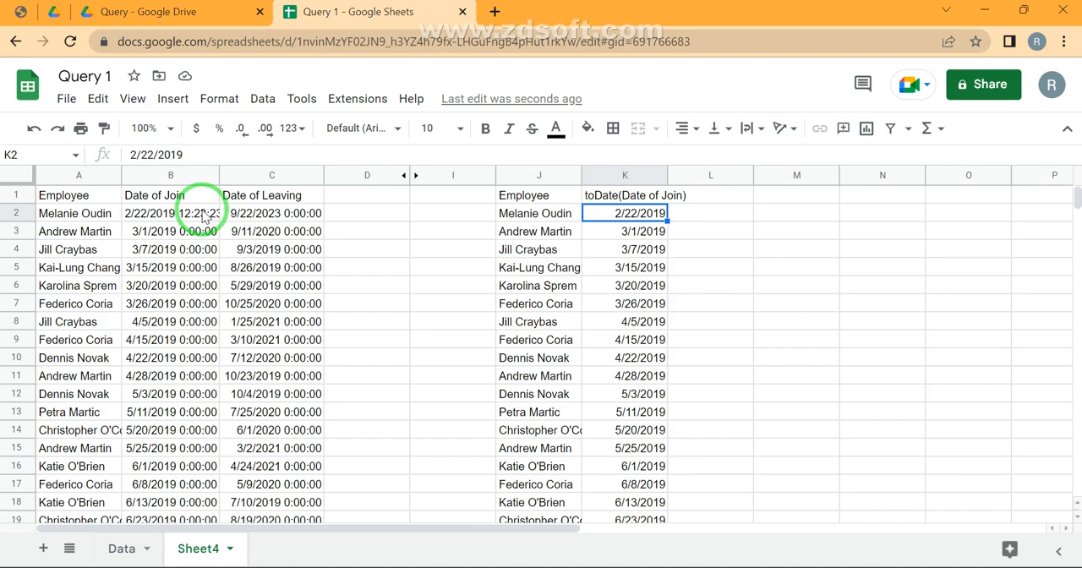
left_click(20, 12)
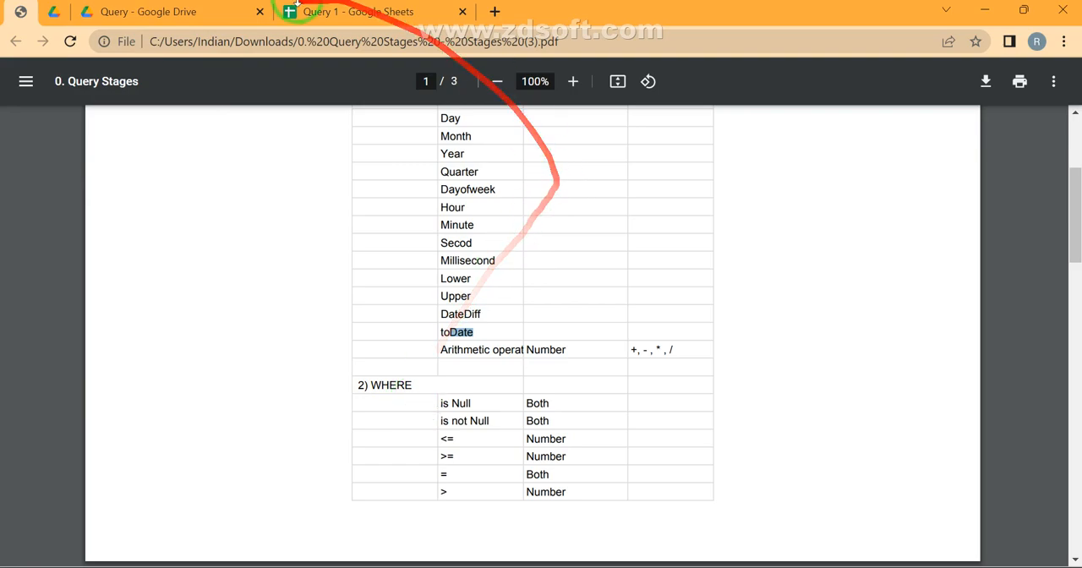
left_click(338, 11)
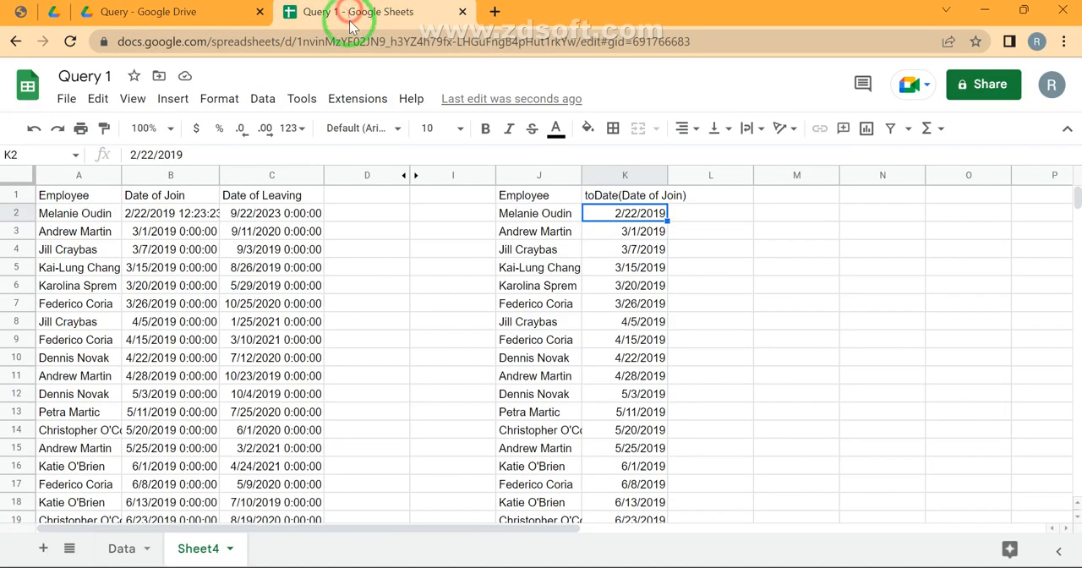
Hide columns J:K with the toDate query output, as well as the empty column I
left_click(524, 175)
key("shift+Right")
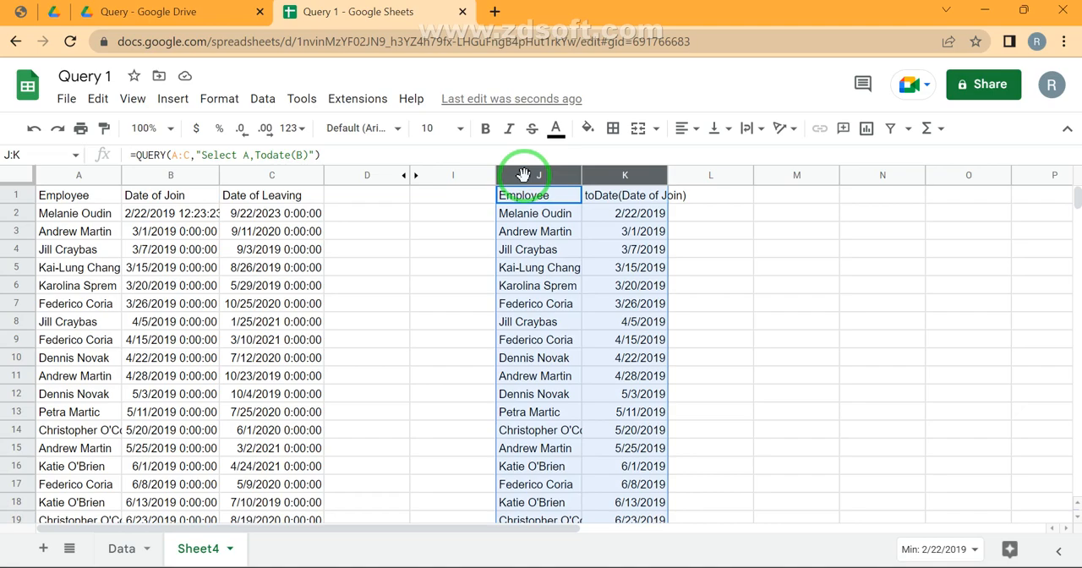
key("ctrl+alt+0")
key("Left")
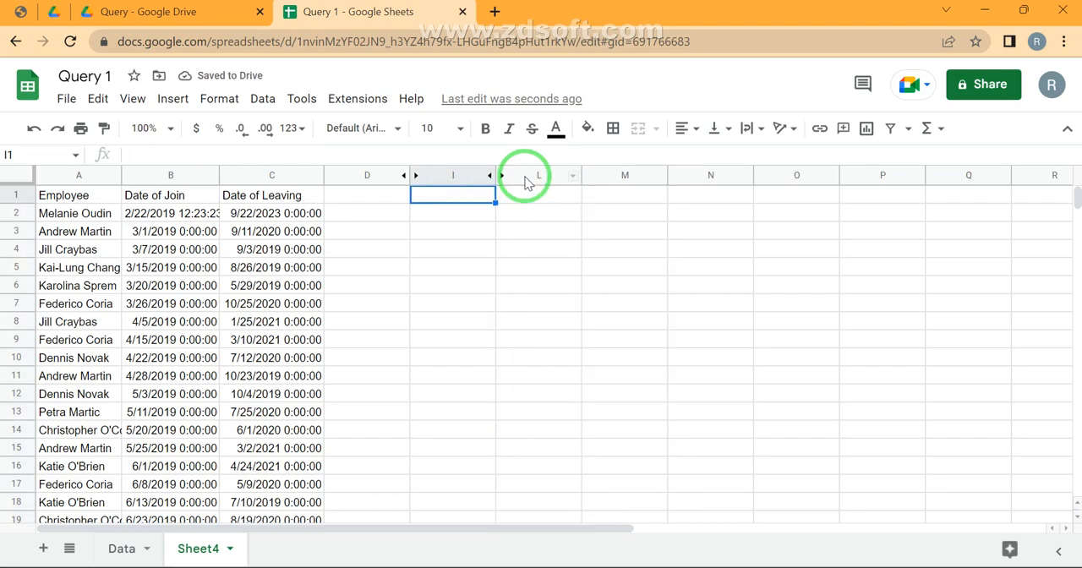
key("ctrl+space")
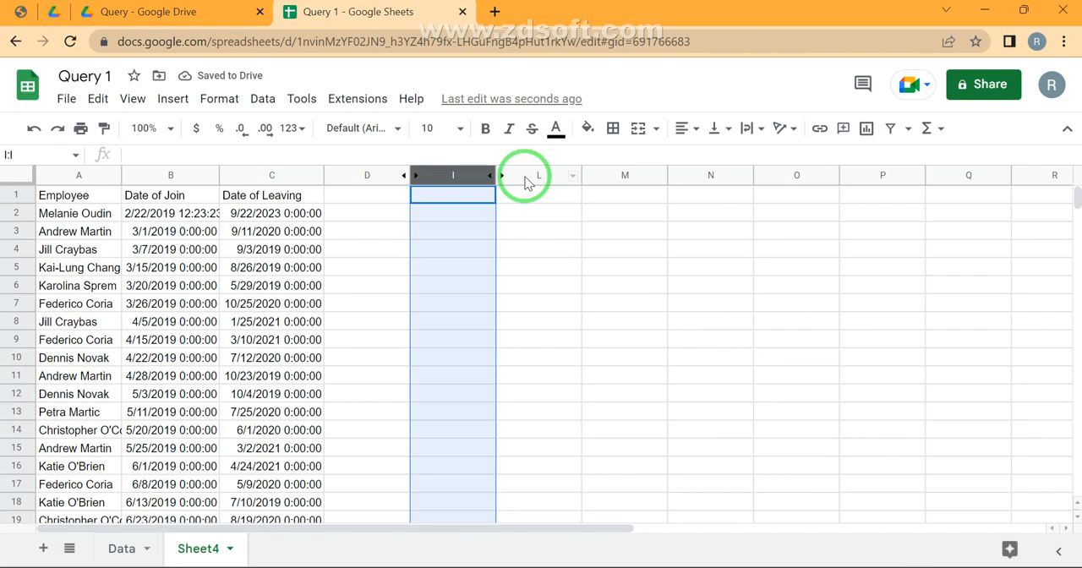
key("ctrl+alt+0")
key("Right")
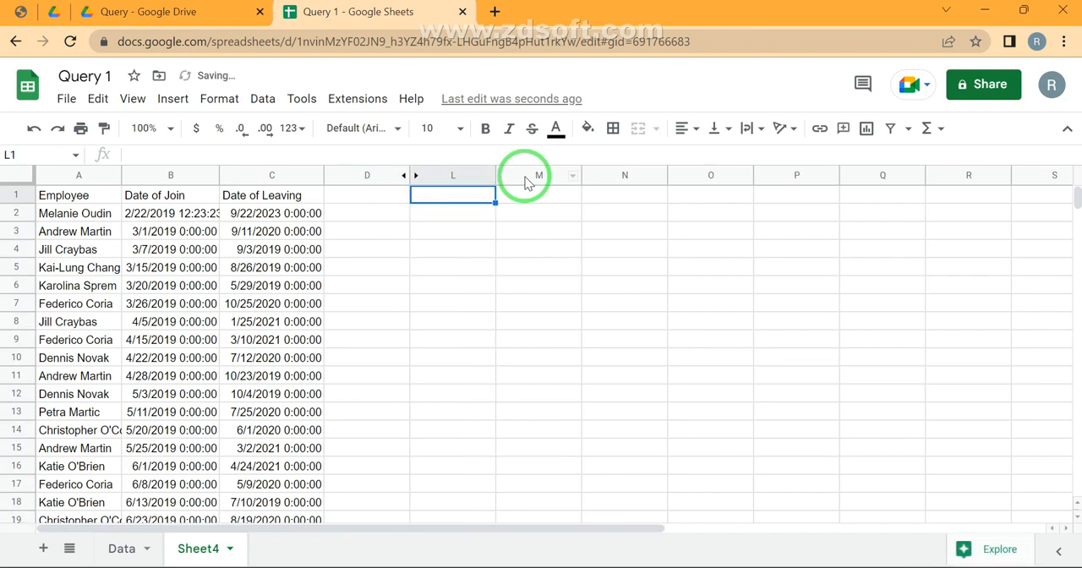
type("=q")
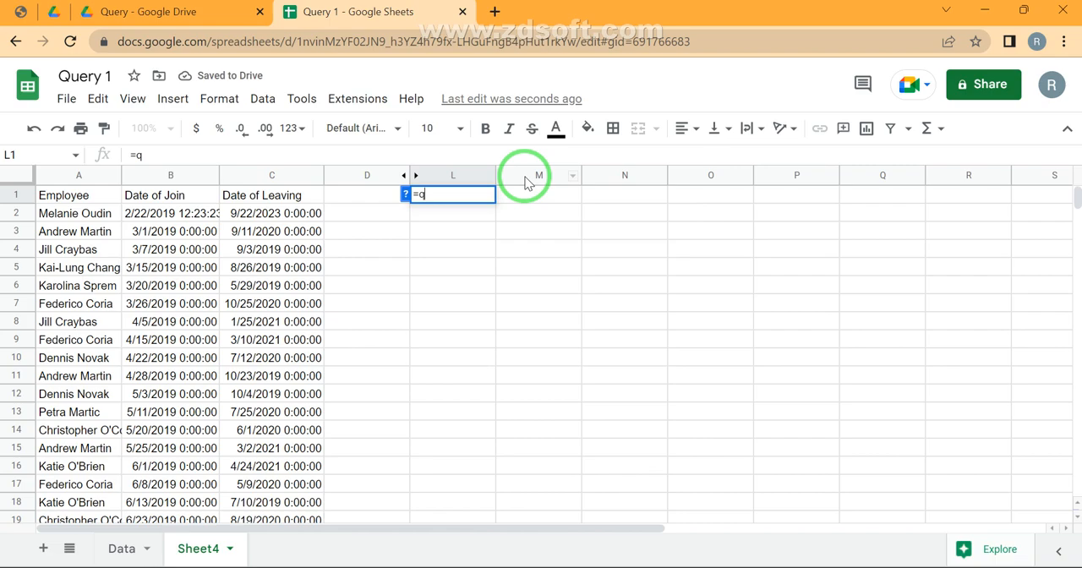
key("Escape")
Switch to the Data sheet and select the first customer name in C2 to review the order data
left_click(120, 548)
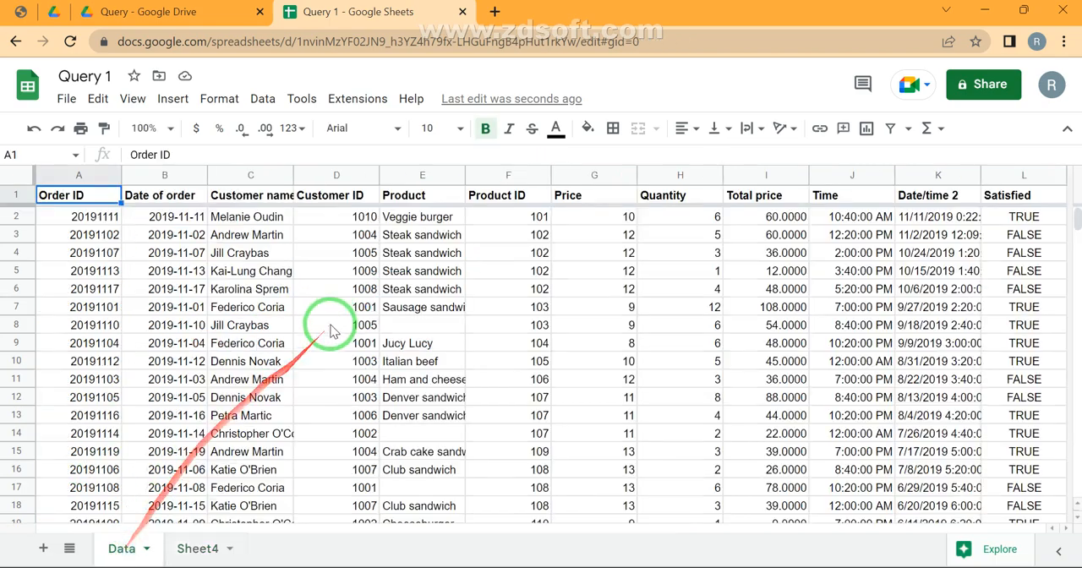
left_click(290, 271)
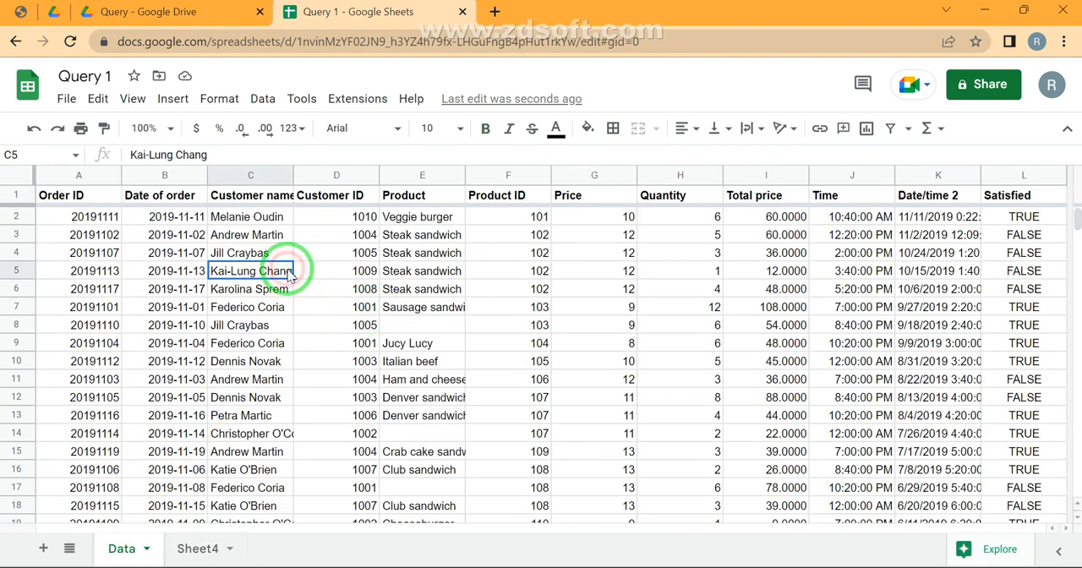
key("Up")
key("Up")
key("Up")
key("Up")
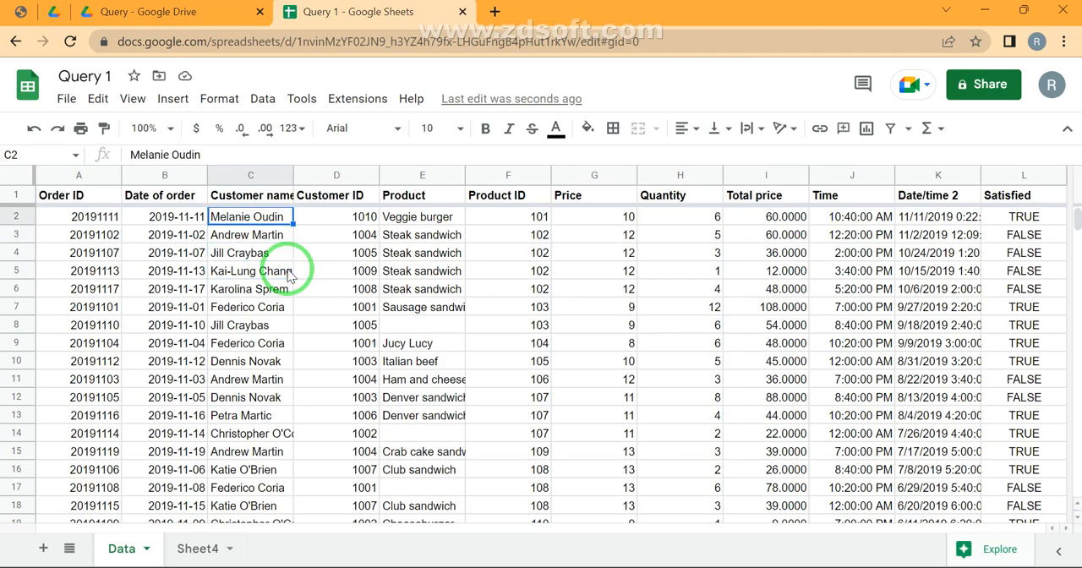
Hide the Total price column on the Data sheet and check the remaining headers from Order ID to Quantity
left_click(764, 175)
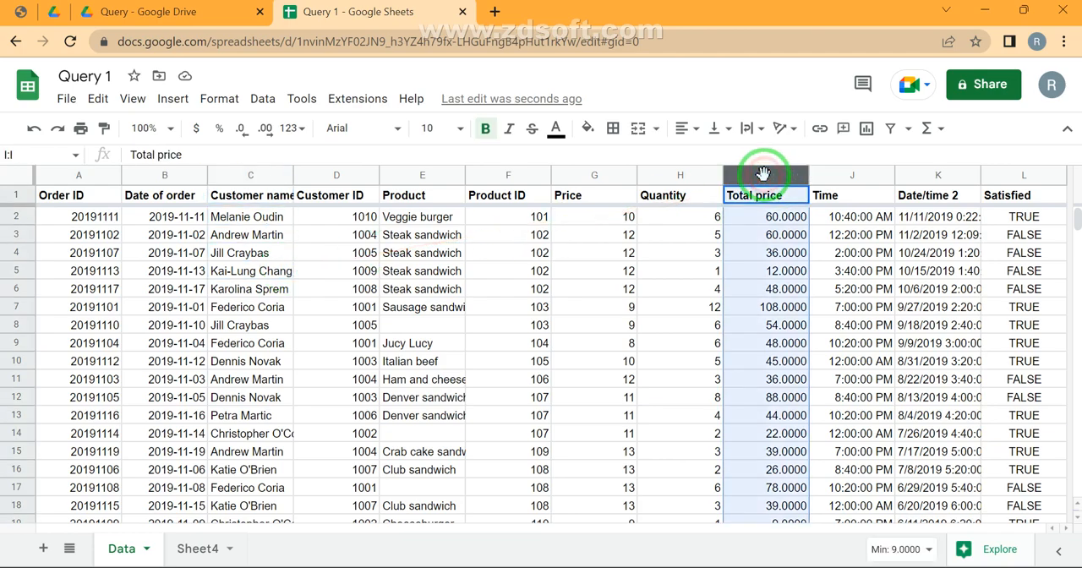
key("ctrl+alt+0")
key("Left")
key("Left")
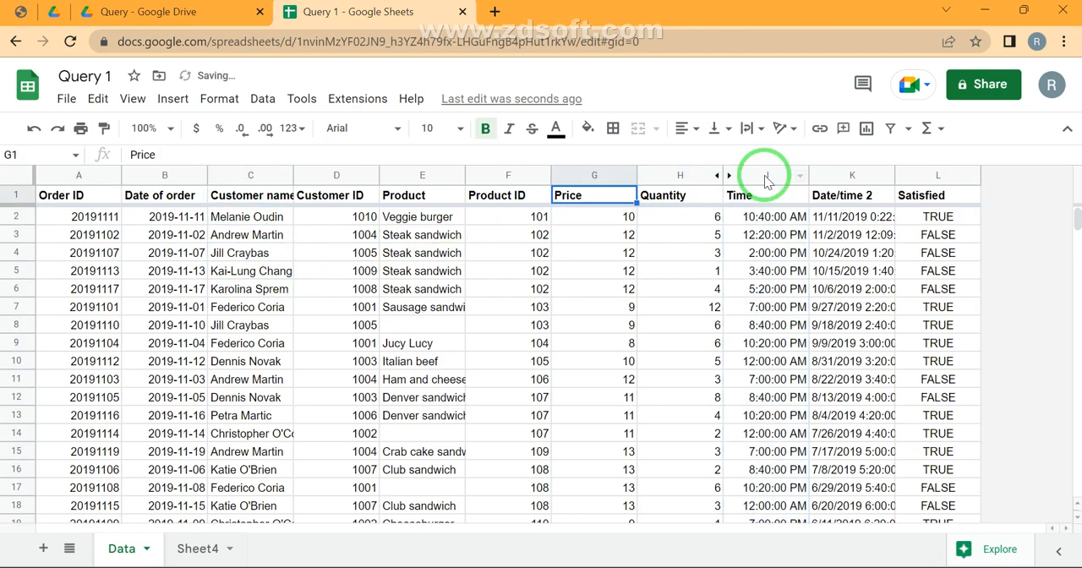
key("Right")
key("ctrl+shift+Left")
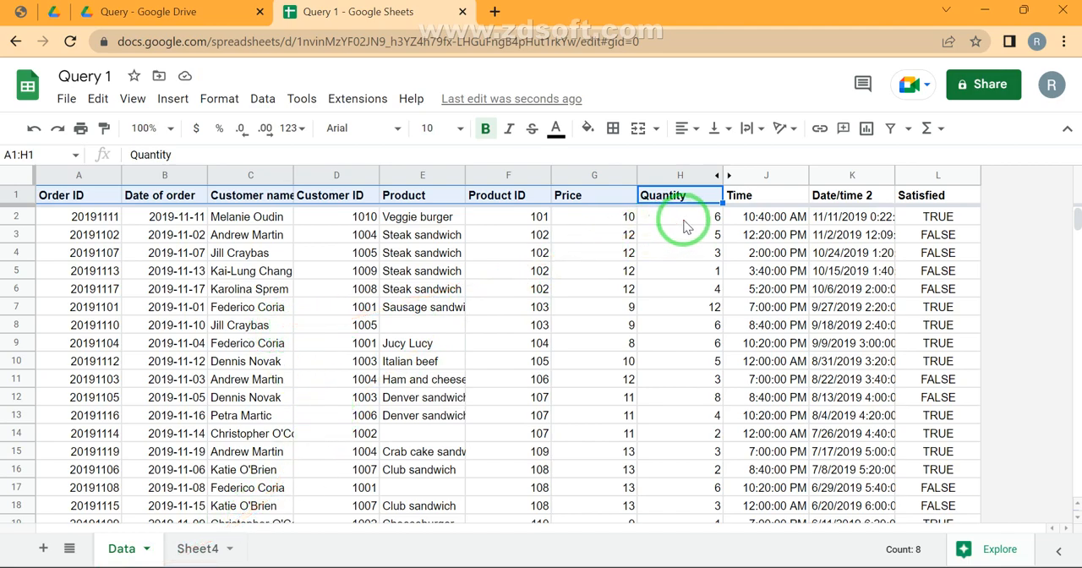
left_click(612, 218)
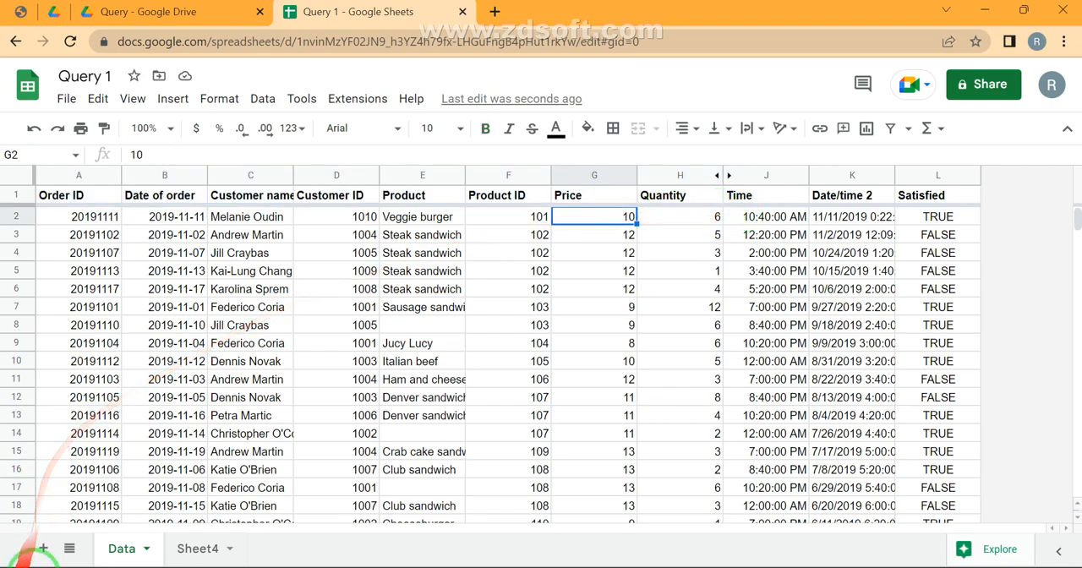
Rename Sheet4 as Select 2
double_click(196, 551)
type("Select 2")
key("Return")
Start a QUERY formula in L1 of the Select 2 sheet with columns A:H of the Data sheet as its range
type("=query")
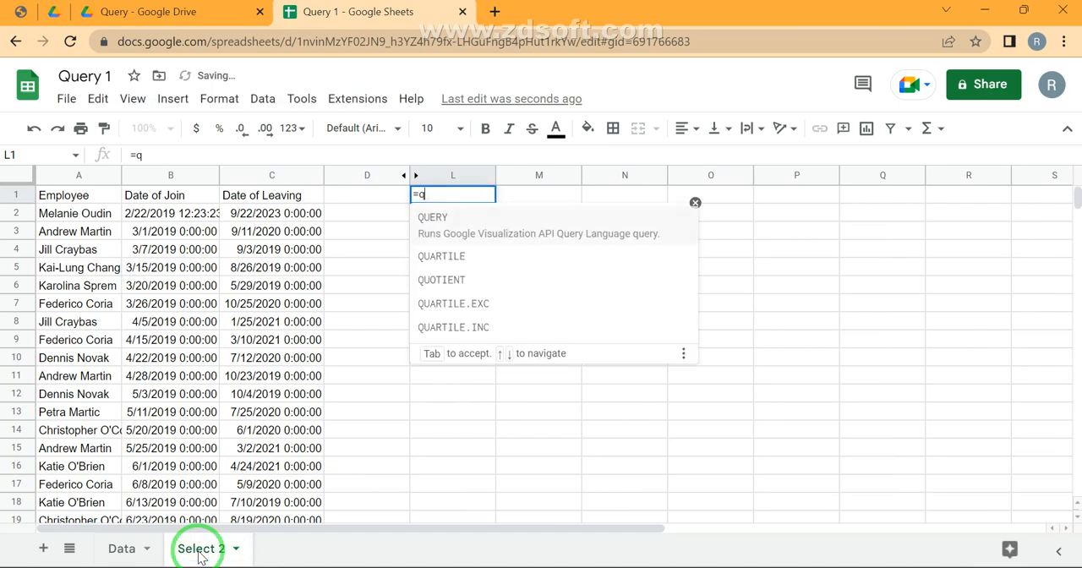
key("Tab")
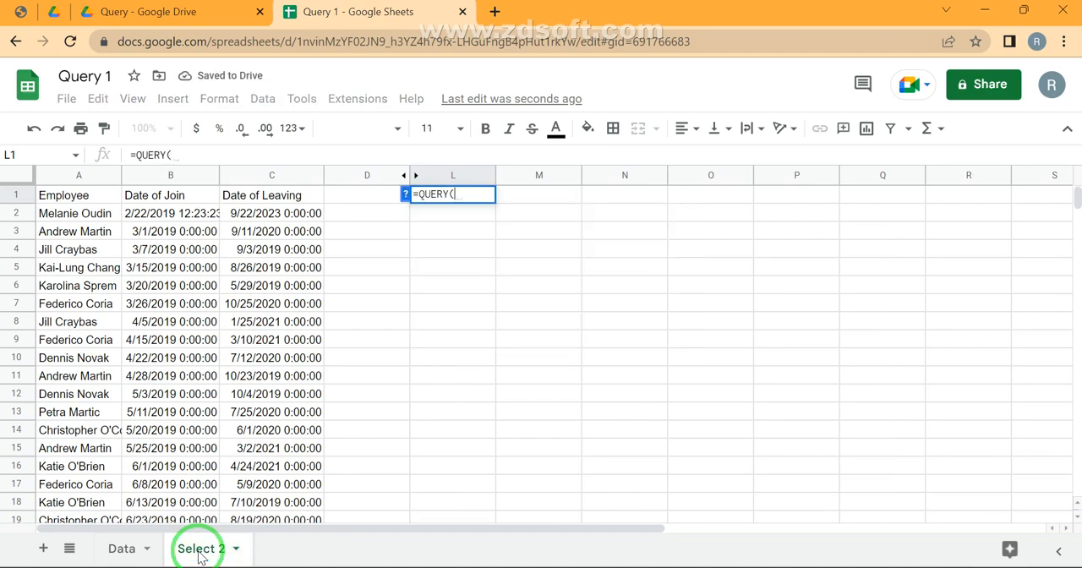
key("ctrl+shift+Page_Up")
key("Right")
key("Right")
key("Up")
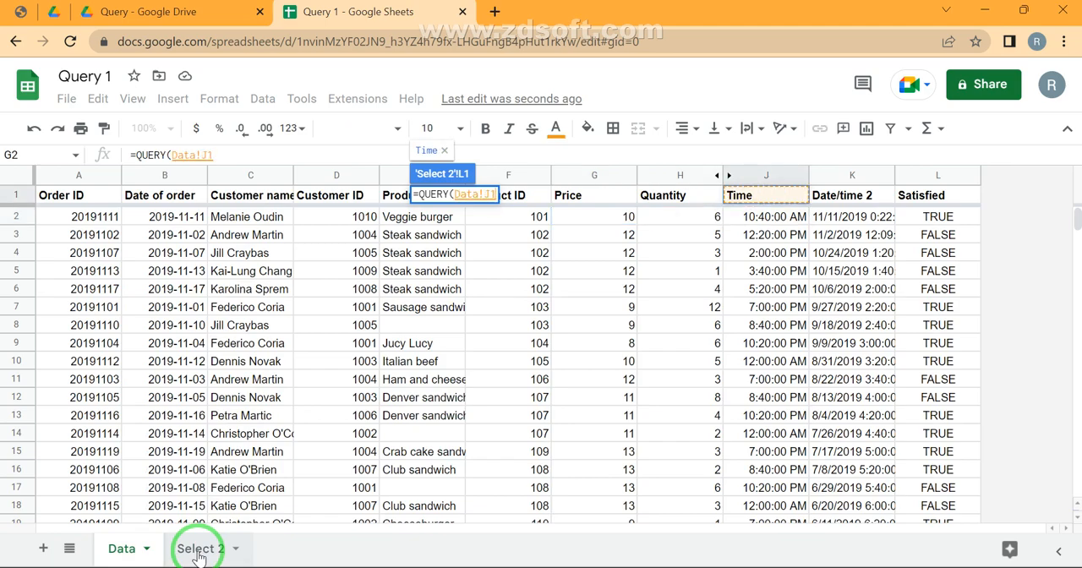
key("Left")
key("ctrl+shift+Left")
key("ctrl+space")
key("BackSpace")
Complete the formula with the query "Select C,E,G*H" to return customer name, product and price times quantity
type(",\"Sele")
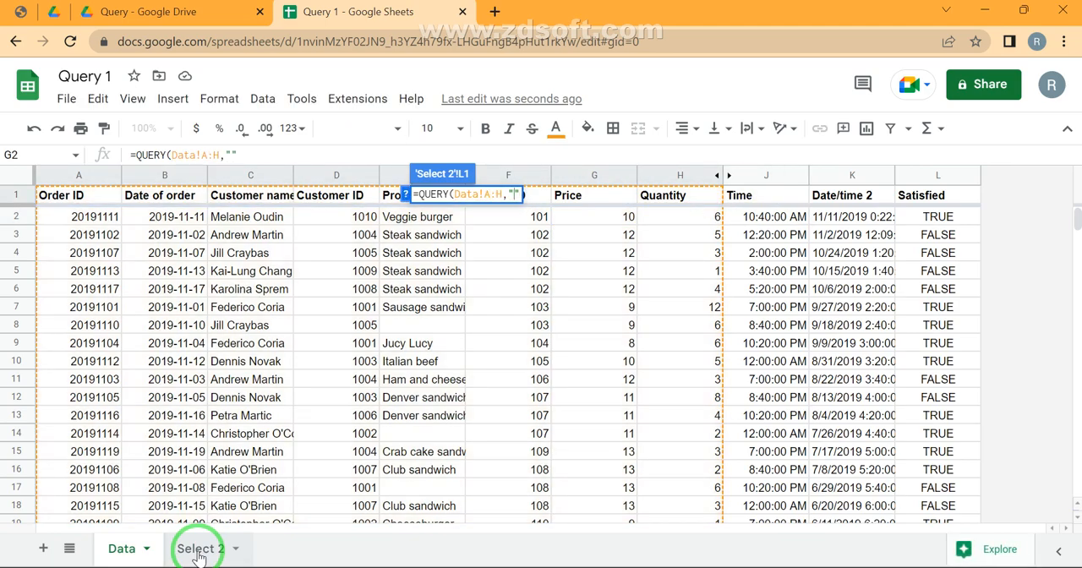
type("ct")
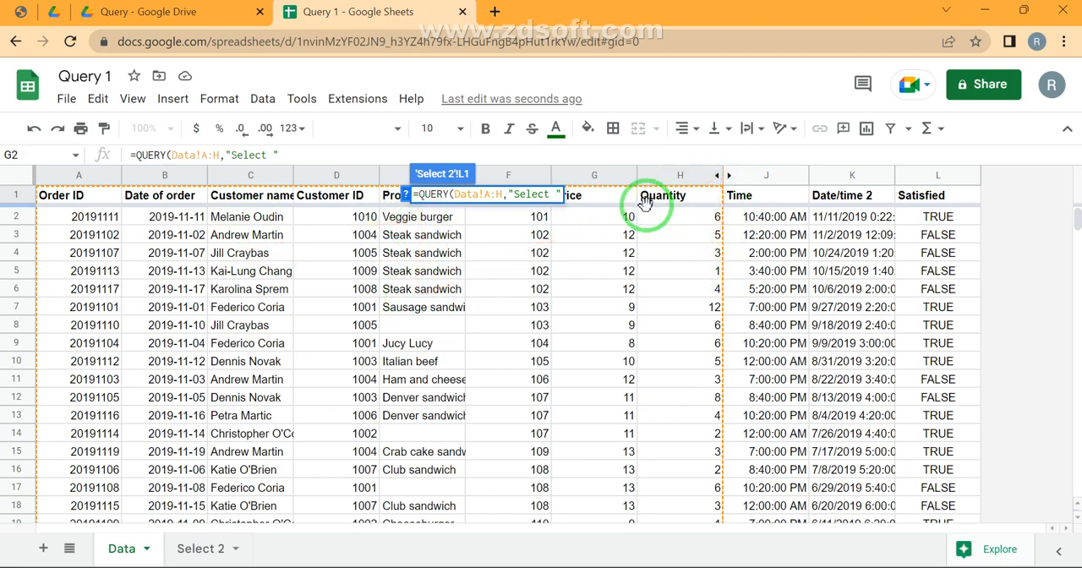
type("C")
type(",")
type("E,")
type("G")
type("*H")
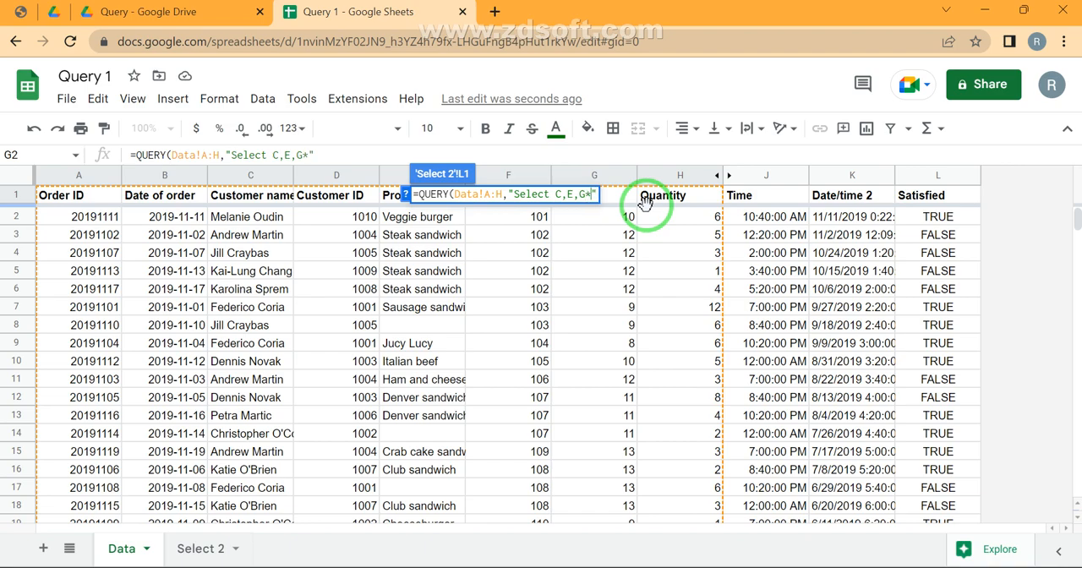
key("Return")
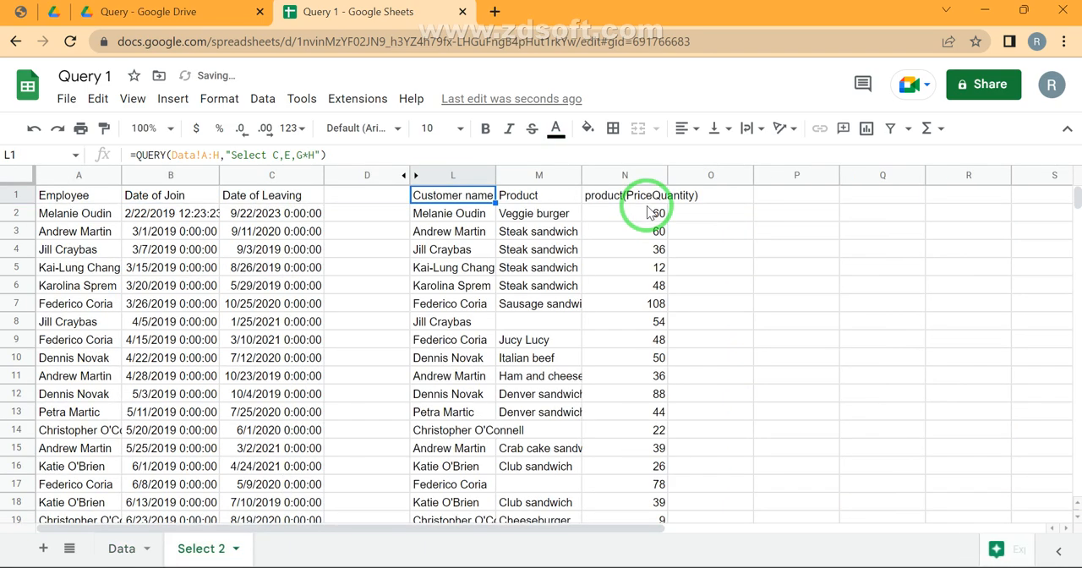
Review the query output in columns L:N, from the computed price and quantity product back to the formula in L1
left_click(645, 201)
key("ctrl+Down")
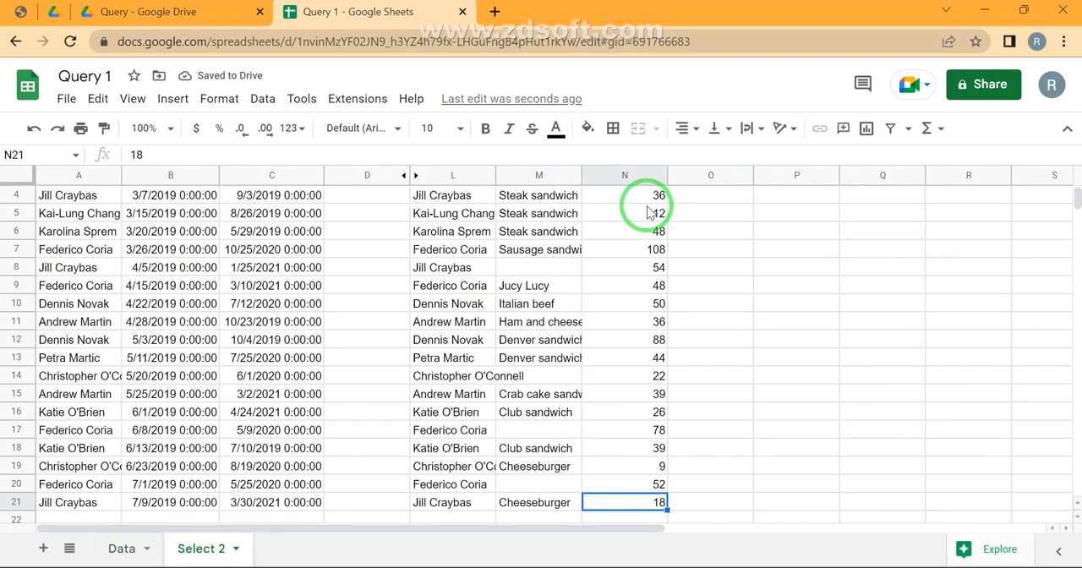
key("ctrl+Up")
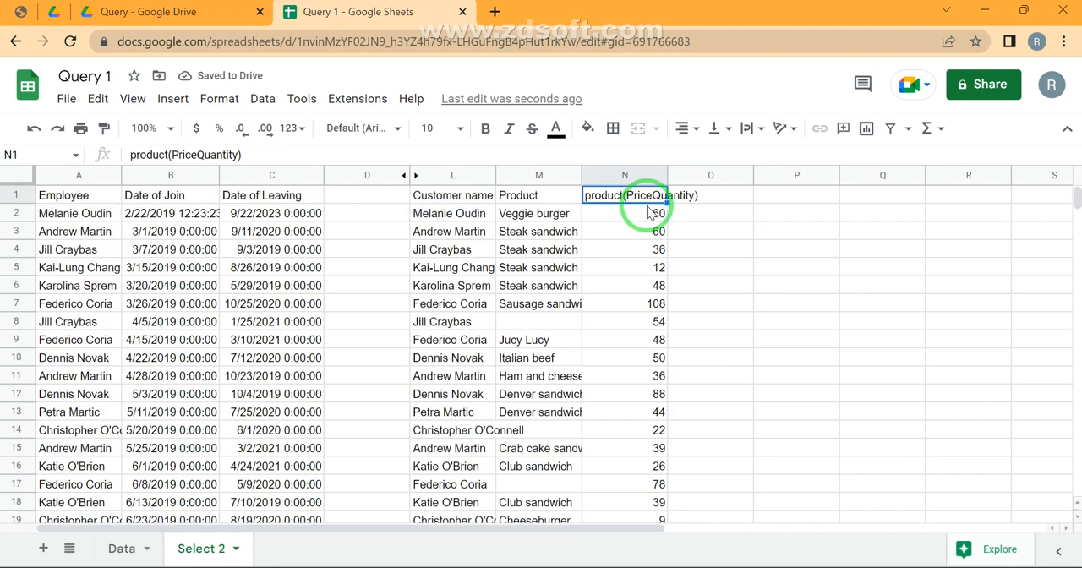
key("Left")
key("Left")
key("Left")
key("Right")
key("Right")
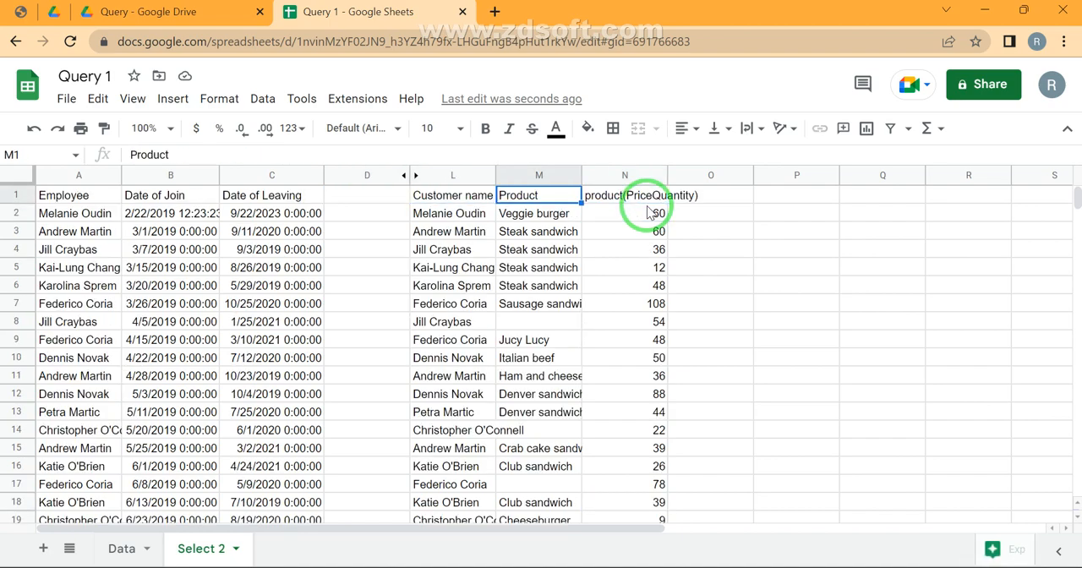
key("Left")
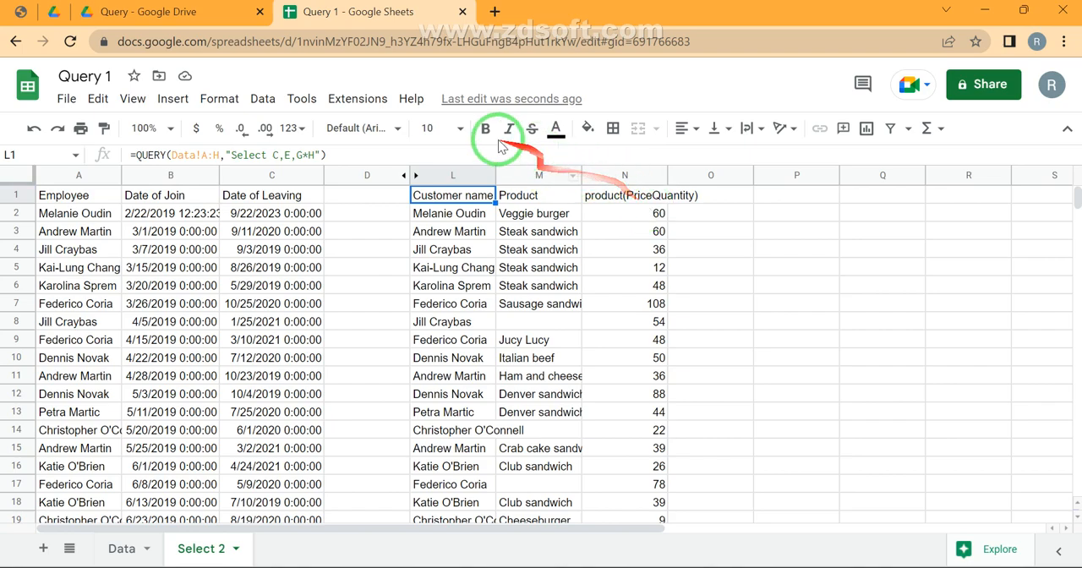
Change the L1 query to divide price by quantity with "Select C,E,G/H"
left_click(297, 154)
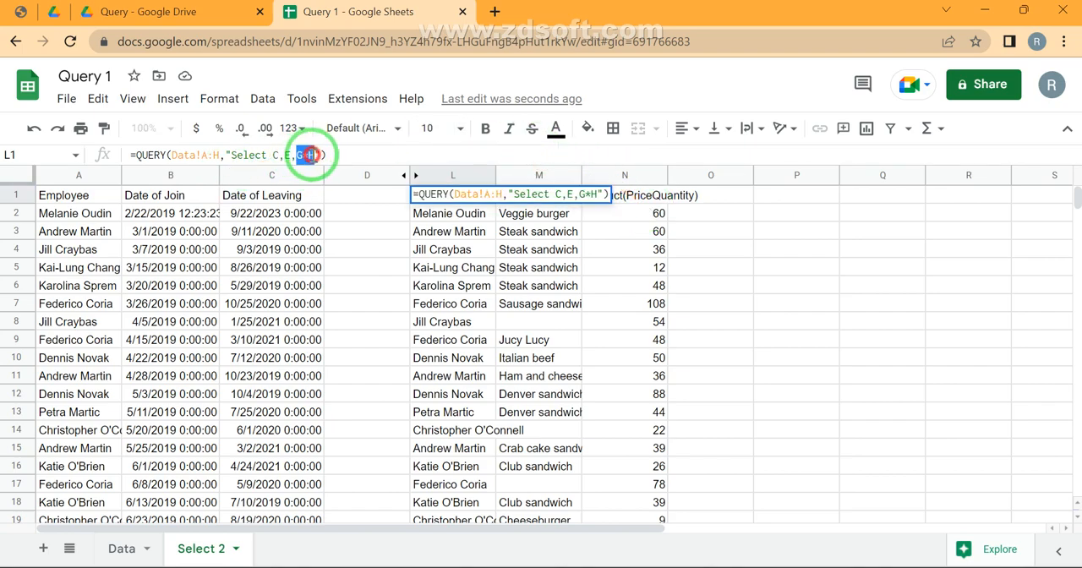
left_click(309, 156)
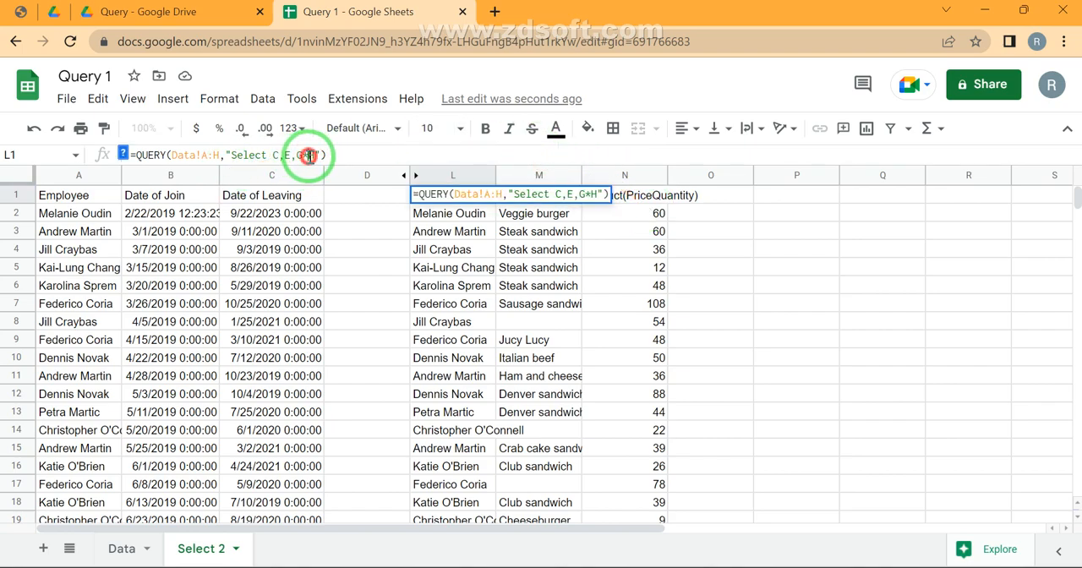
key("BackSpace")
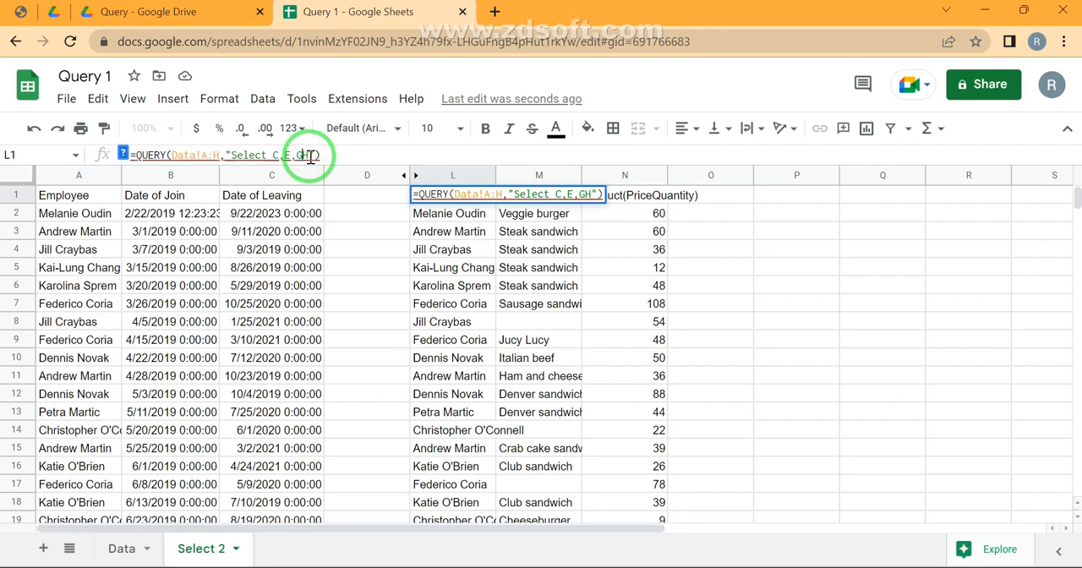
type("/")
key("Return")
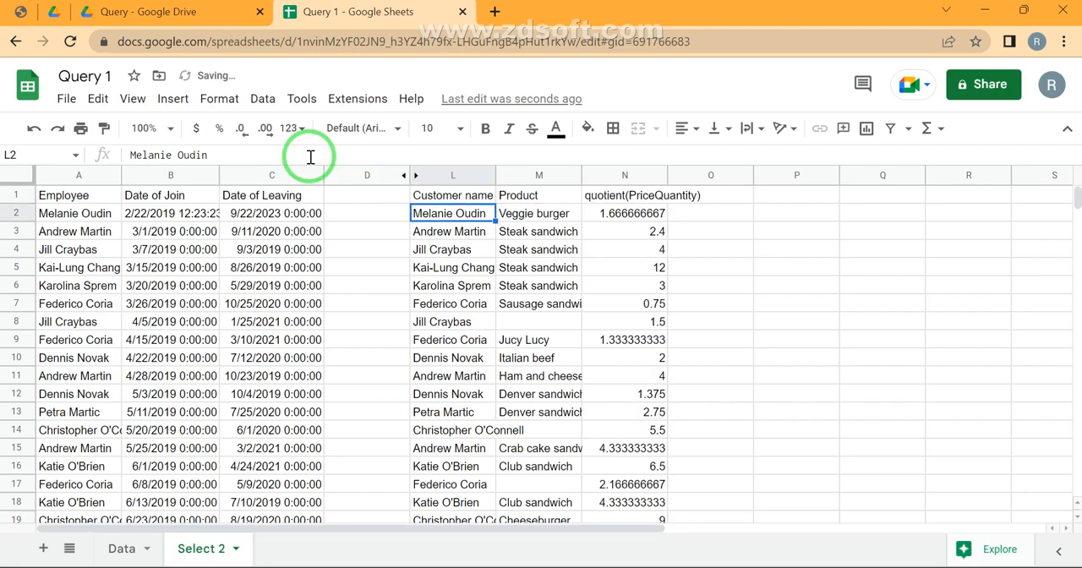
Change the L1 query to add price and quantity with "Select C,E,G+H"
key("Up")
left_click(310, 156)
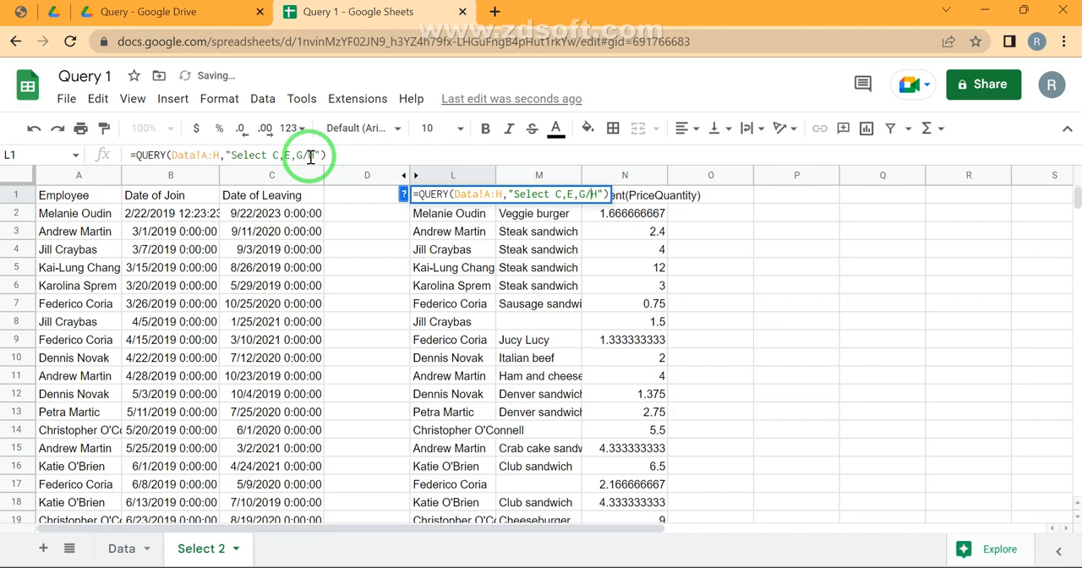
key("BackSpace")
type("+")
key("Return")
Change the L1 query's computed column to price divided by quantity times 100, using "Select C,E,(G/H)*100"
key("Up")
left_click(310, 156)
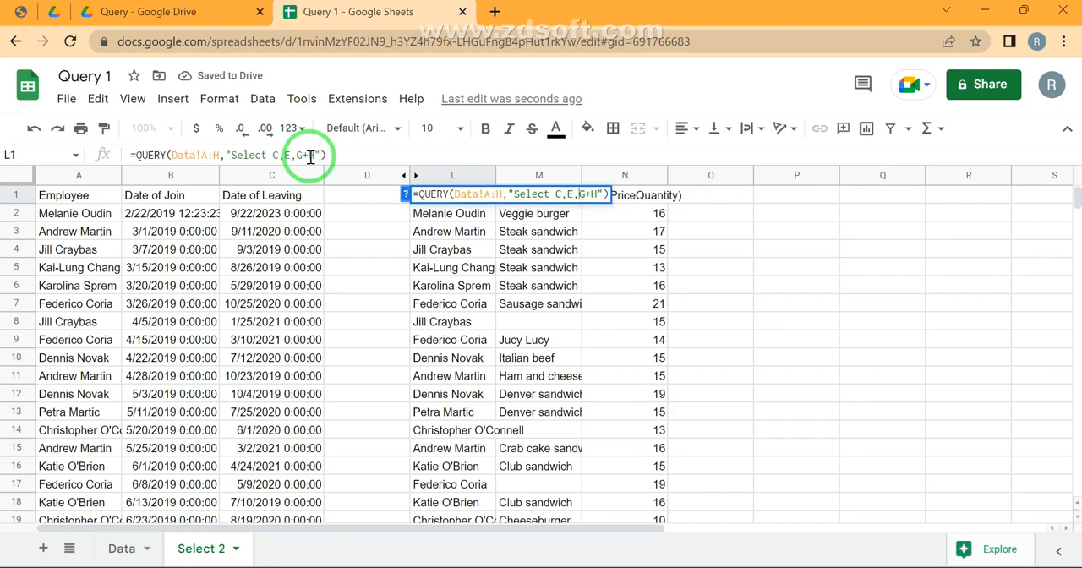
type("(G+H")
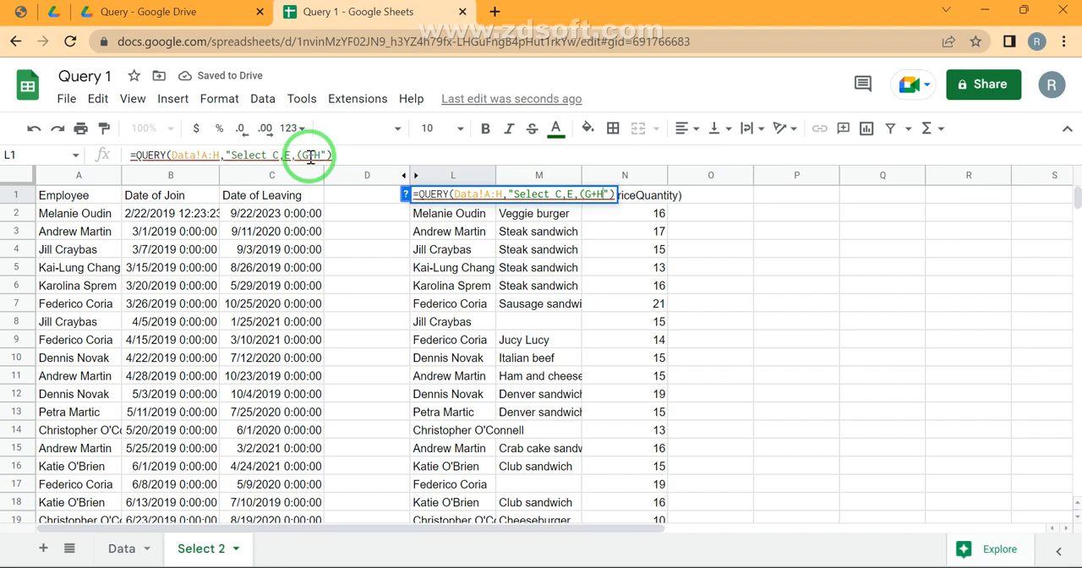
type(")")
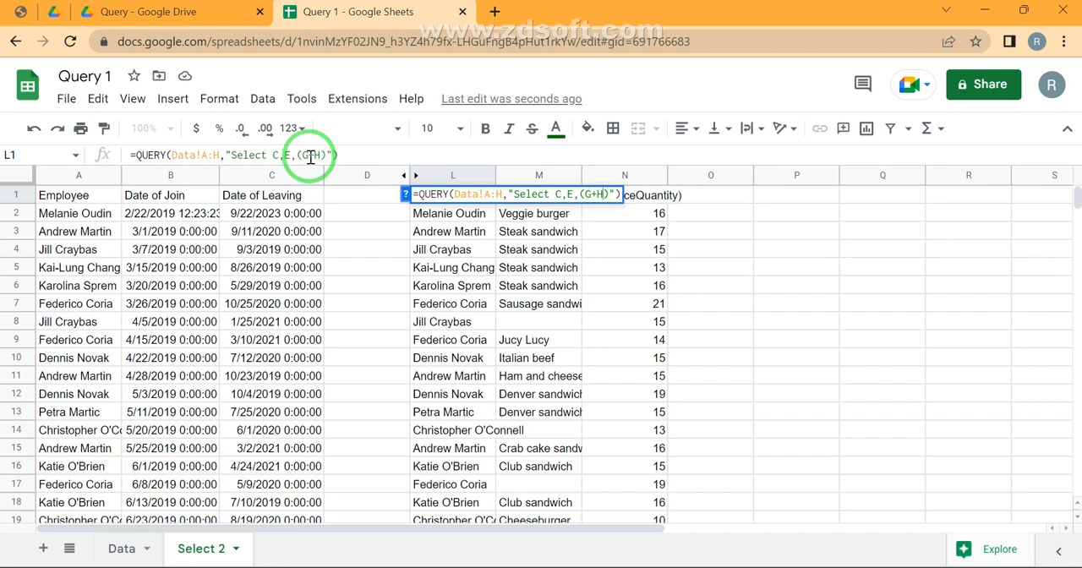
key("BackSpace")
type("/H)810")
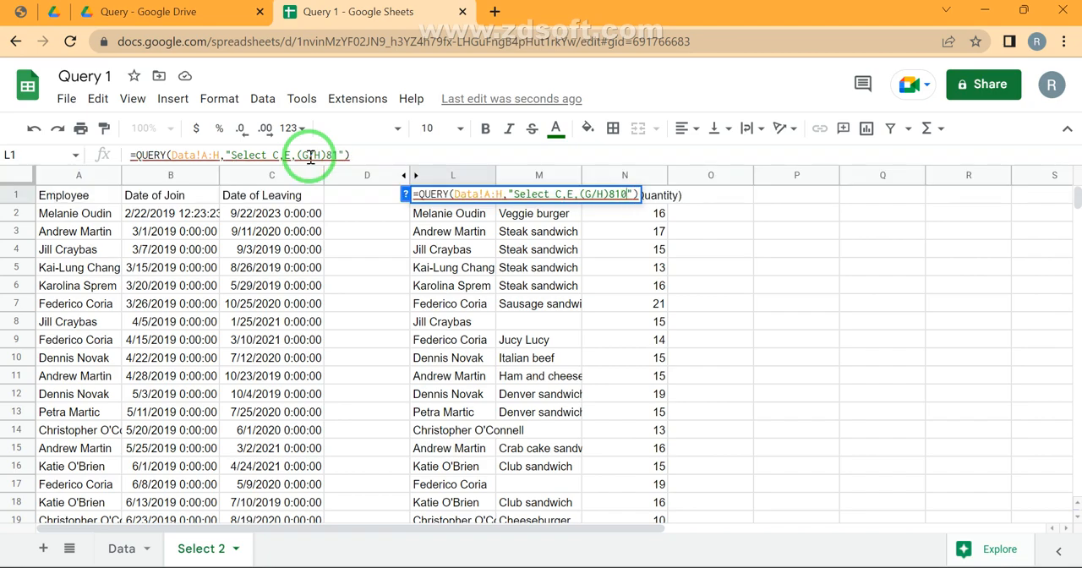
key("BackSpace")
key("BackSpace")
key("BackSpace")
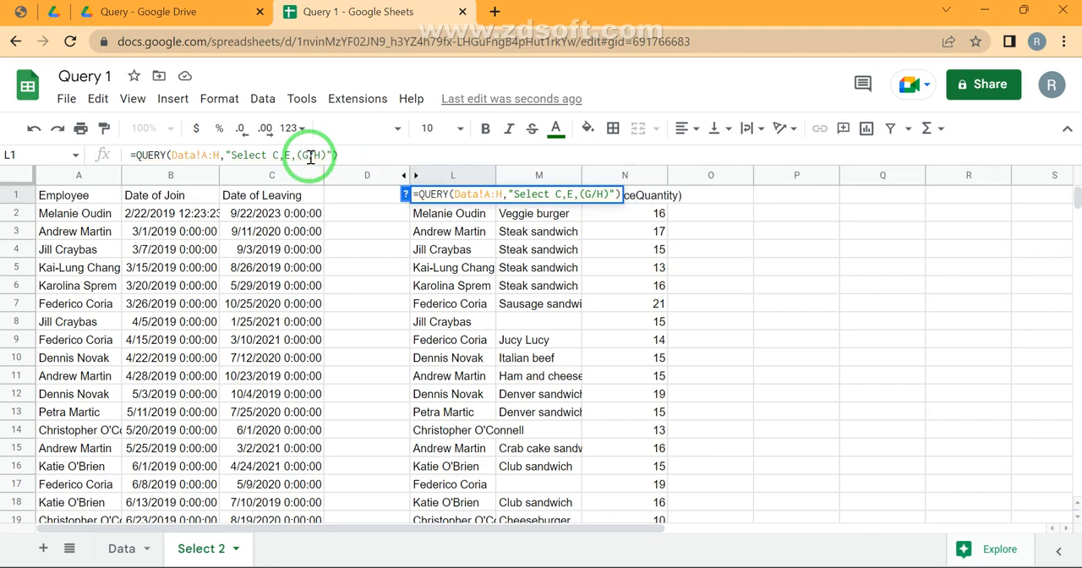
type("*100")
key("Return")
key("Up")
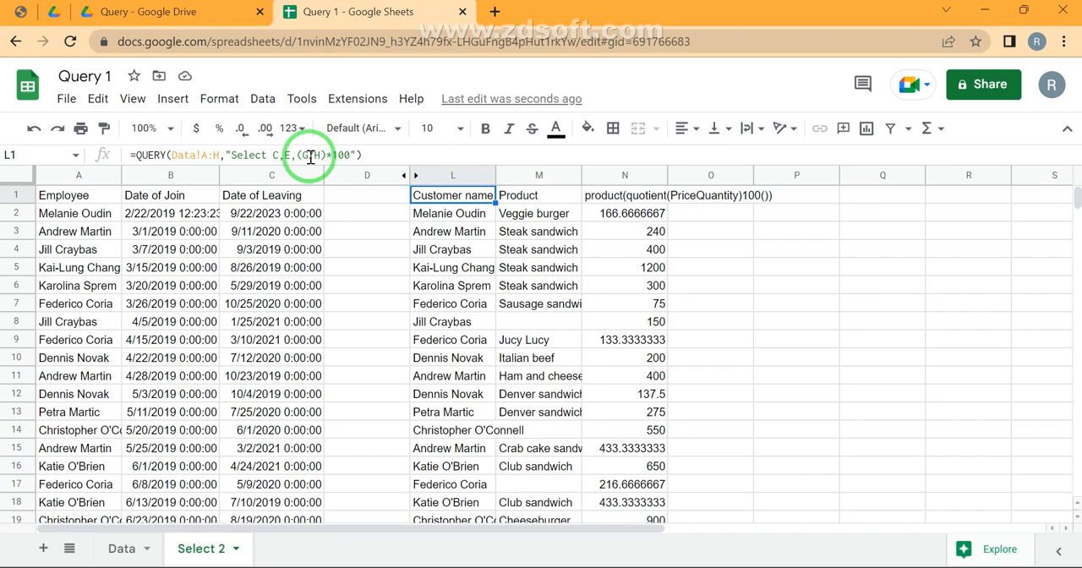
Replace the multiplier 100 in the L1 query with (G+H), so it reads "Select C,E,(G/H)*(G+H)"
key("F2")
key("Left")
key("Left")
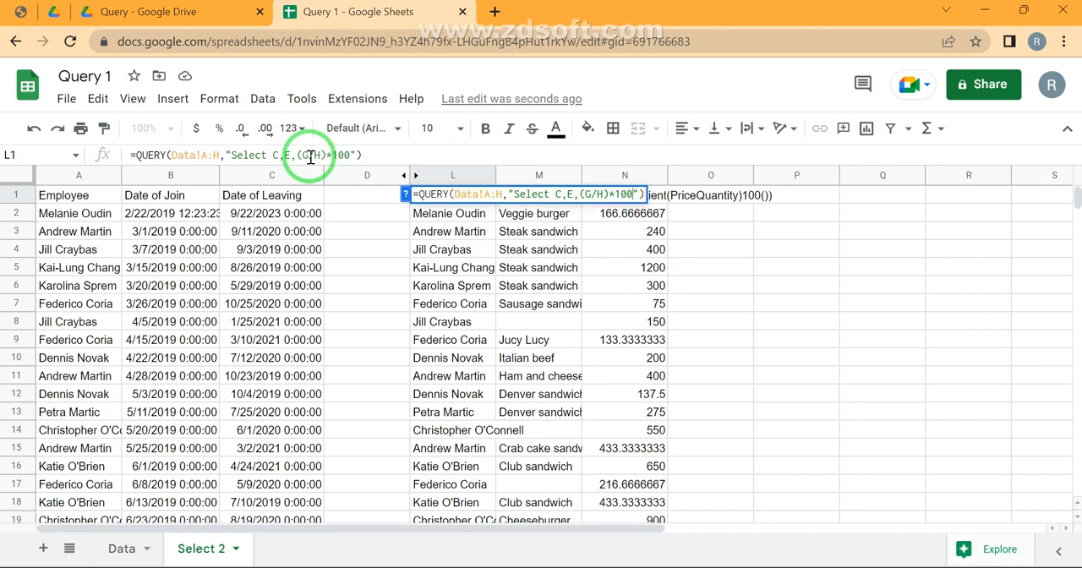
key("shift+Left")
key("shift+Left")
key("shift+Left")
key("BackSpace")
type("(G+H")
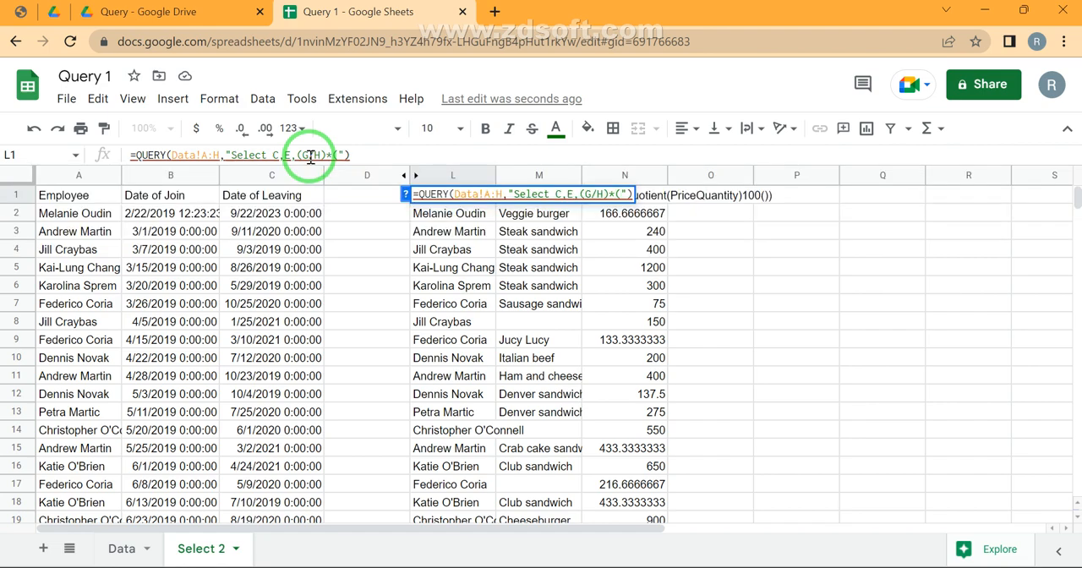
type(")")
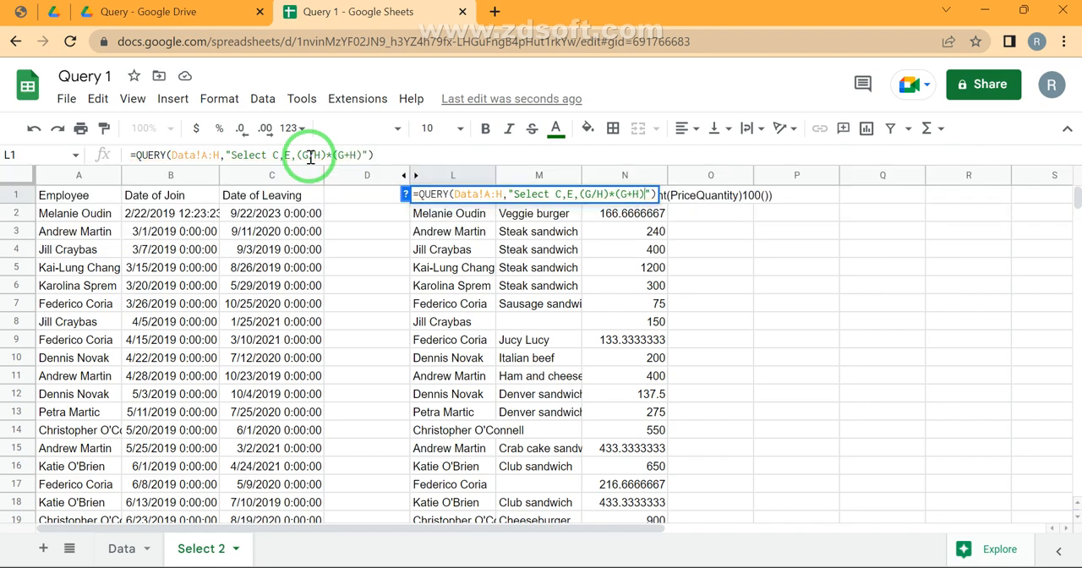
key("Return")
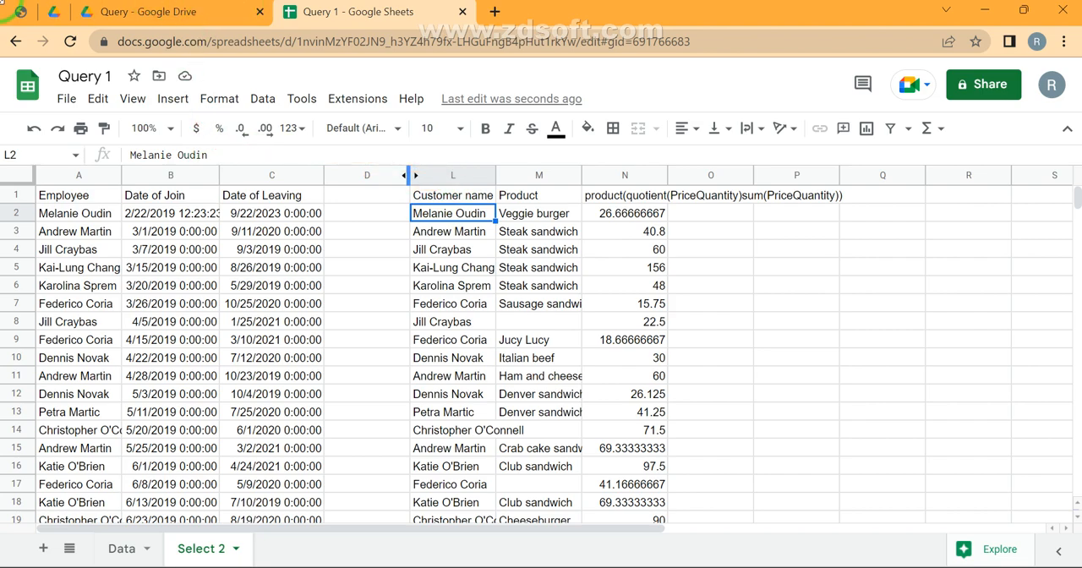
Consult the arithmetic operators and WHERE section in the Query Stages PDF, and hide the Select 2 sheet
left_click(22, 13)
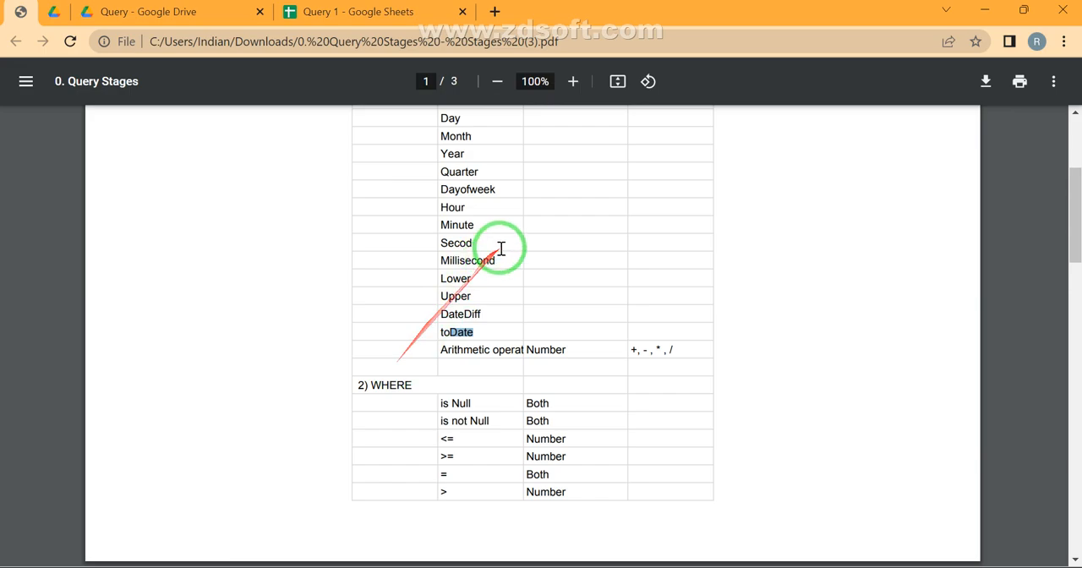
left_click(351, 15)
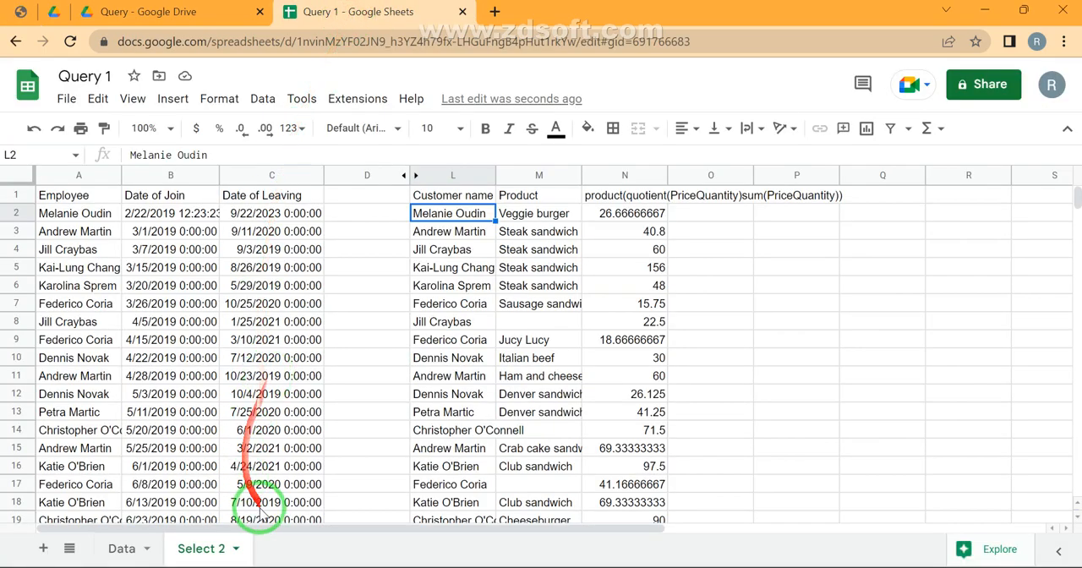
left_click(236, 549)
left_click(205, 417)
Add a new sheet to the spreadsheet and name it "Where 1"
left_click(44, 548)
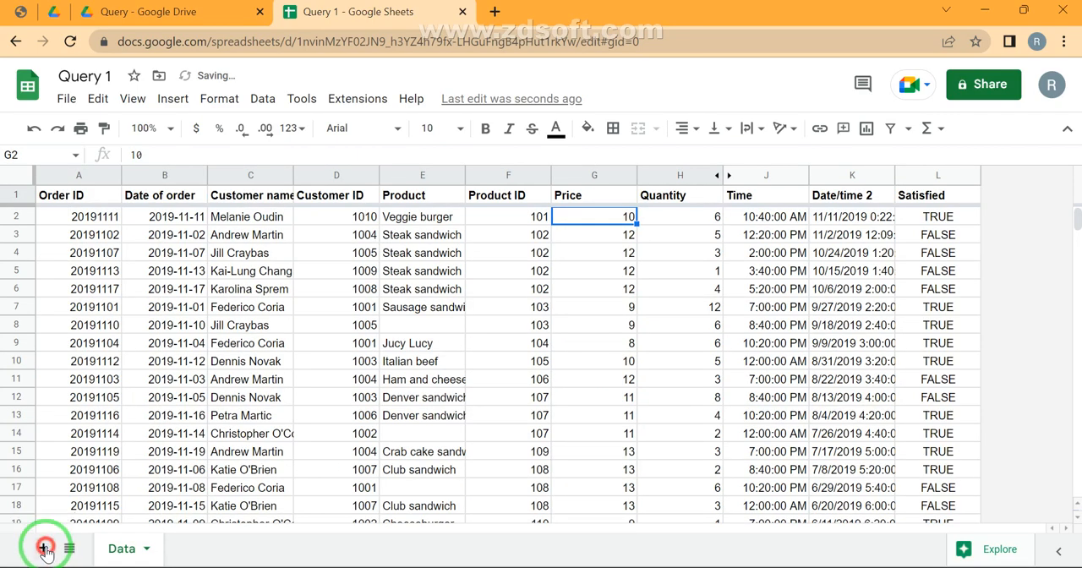
double_click(198, 549)
type("Where")
key("Return")
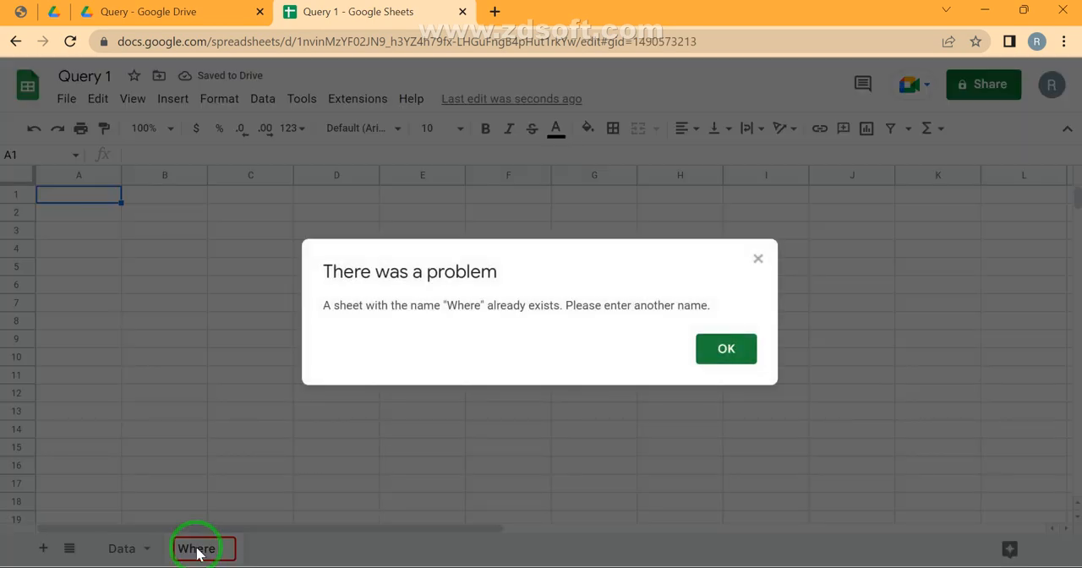
key("Return")
type("1")
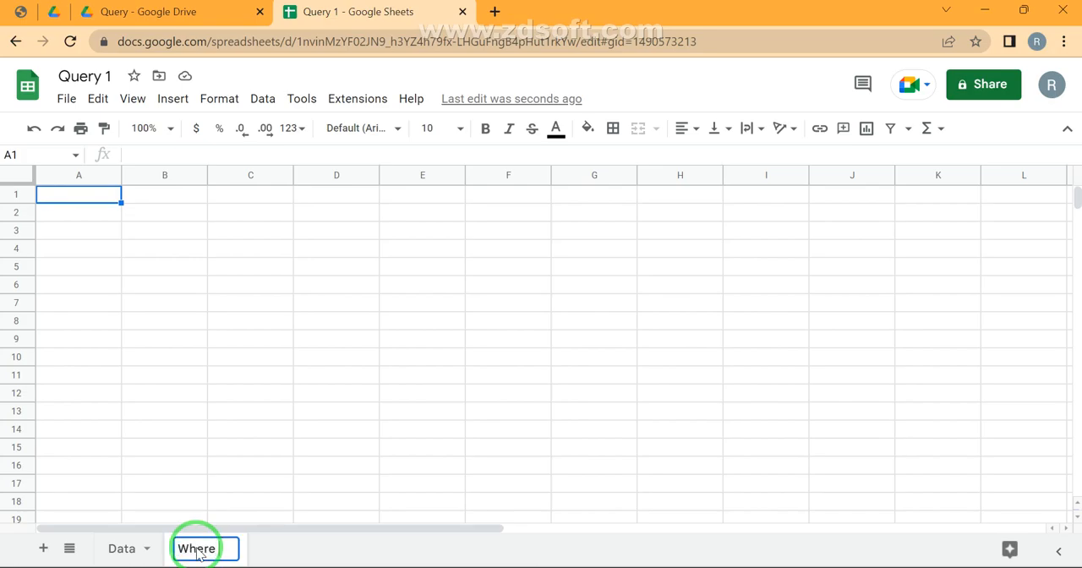
key("Return")
Unhide the Total price column I between Quantity and Time on the Data sheet
left_click(119, 546)
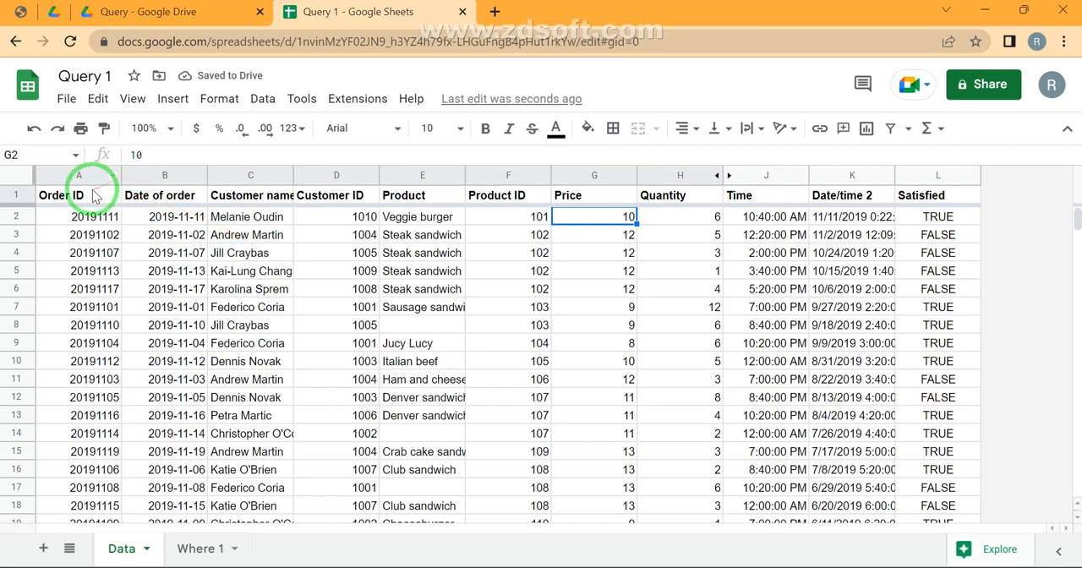
left_click(93, 195)
key("ctrl+shift+Right")
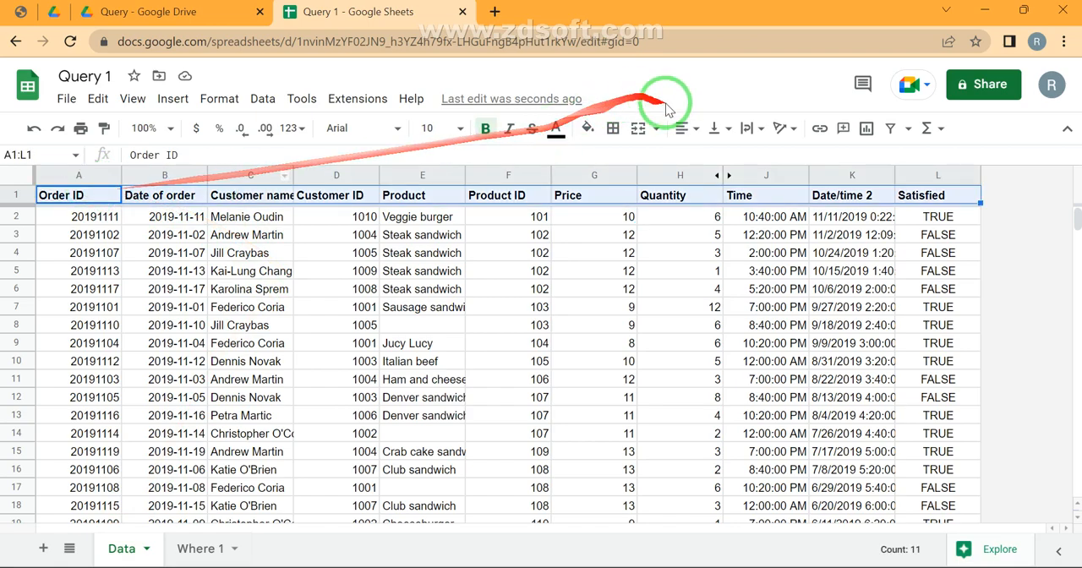
left_click(728, 175)
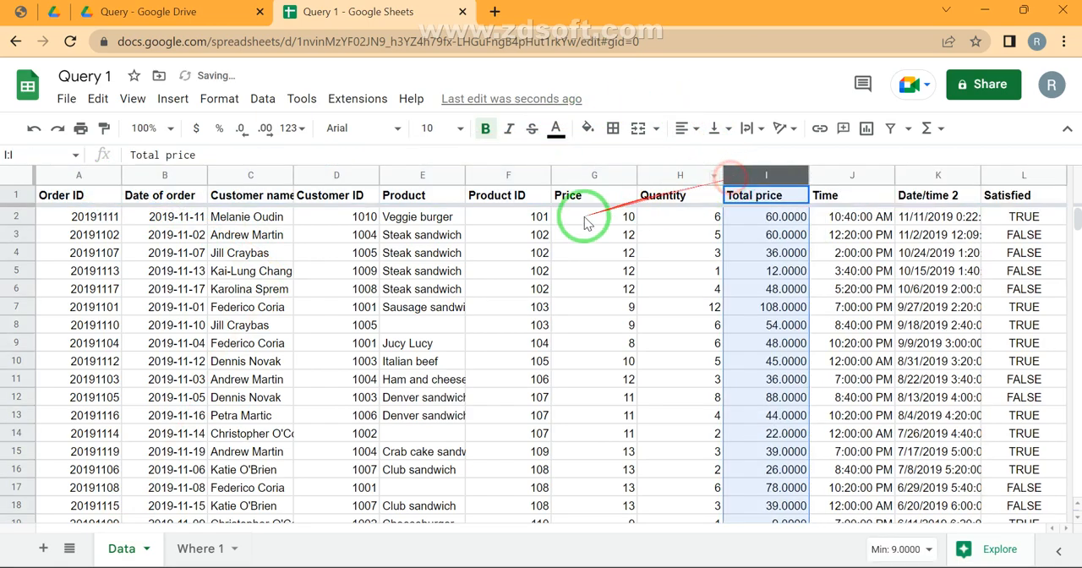
left_click(425, 326)
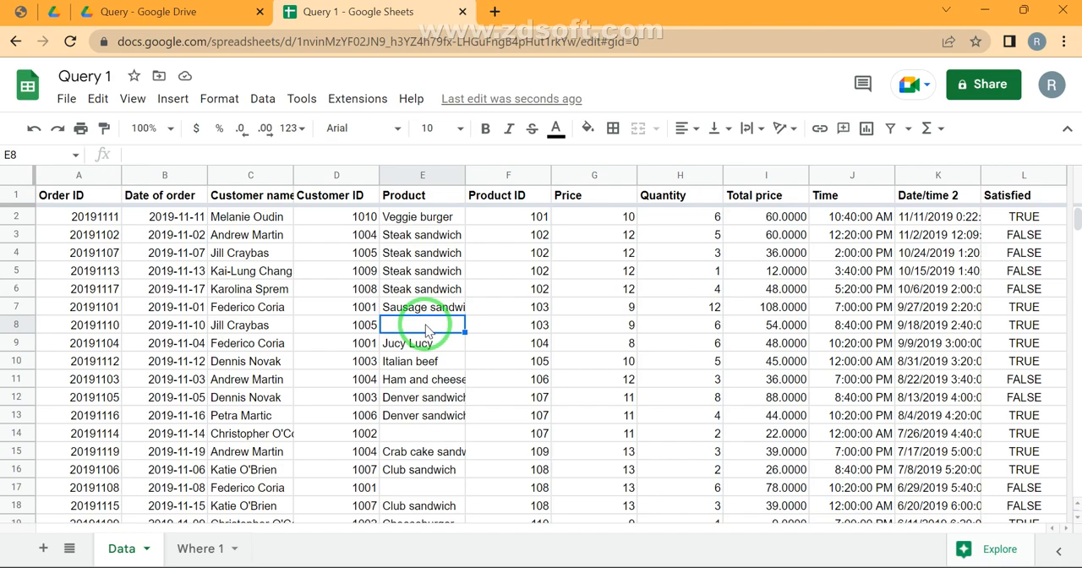
Consult the WHERE operators in the Query Stages PDF and return to the spreadsheet
left_click(18, 13)
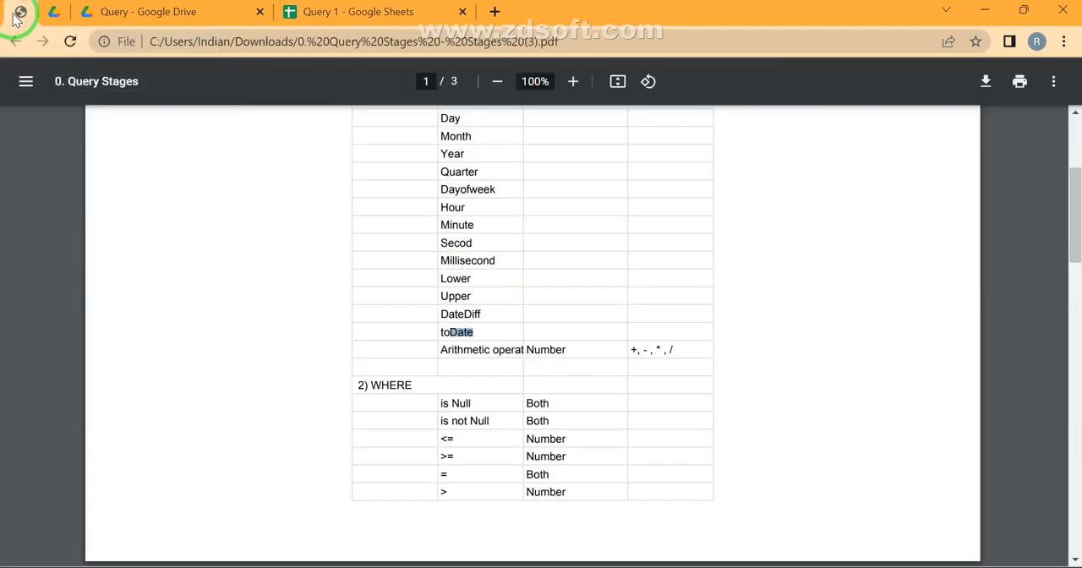
left_click(331, 14)
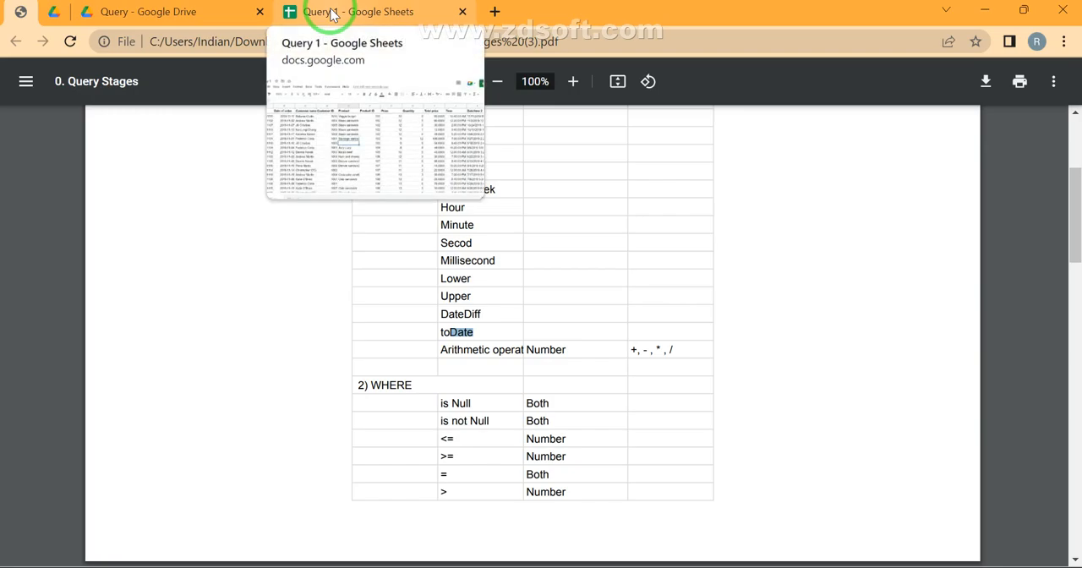
left_click(331, 13)
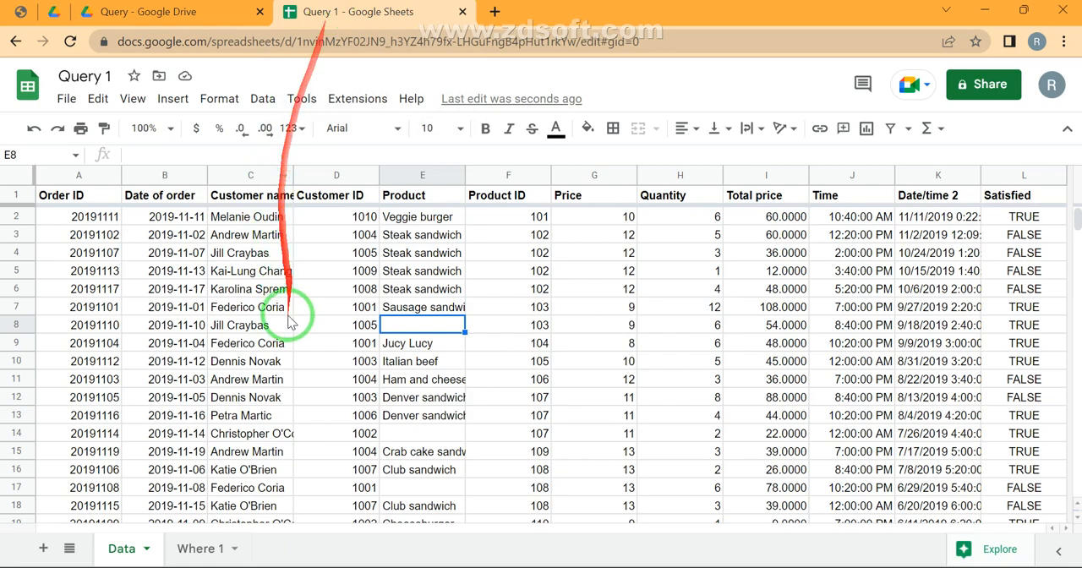
Start a QUERY formula in cell A1 of the Where 1 sheet, with the Data sheet's columns A:L as its source range
left_click(199, 549)
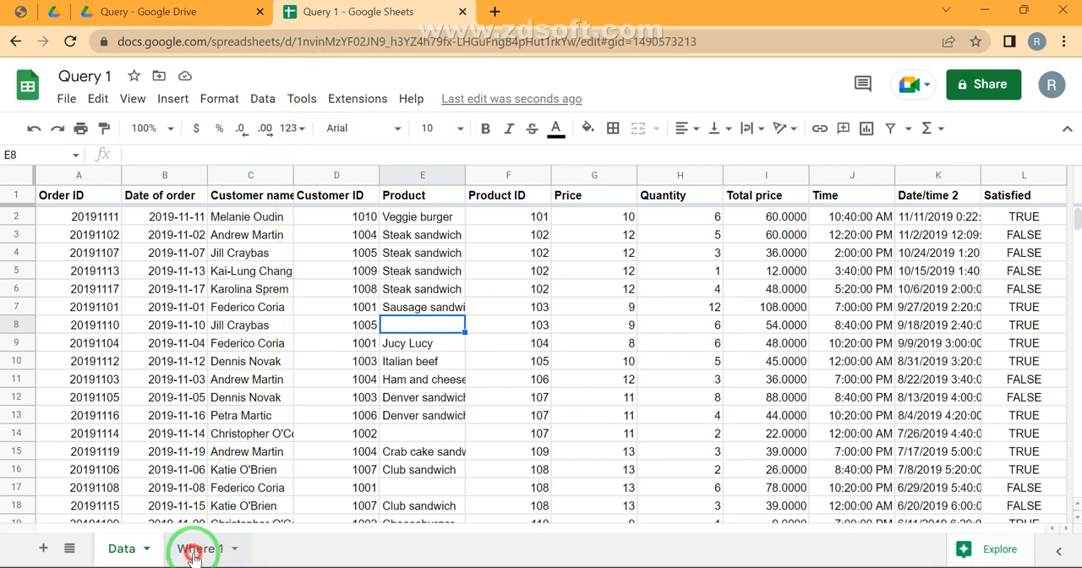
type("=")
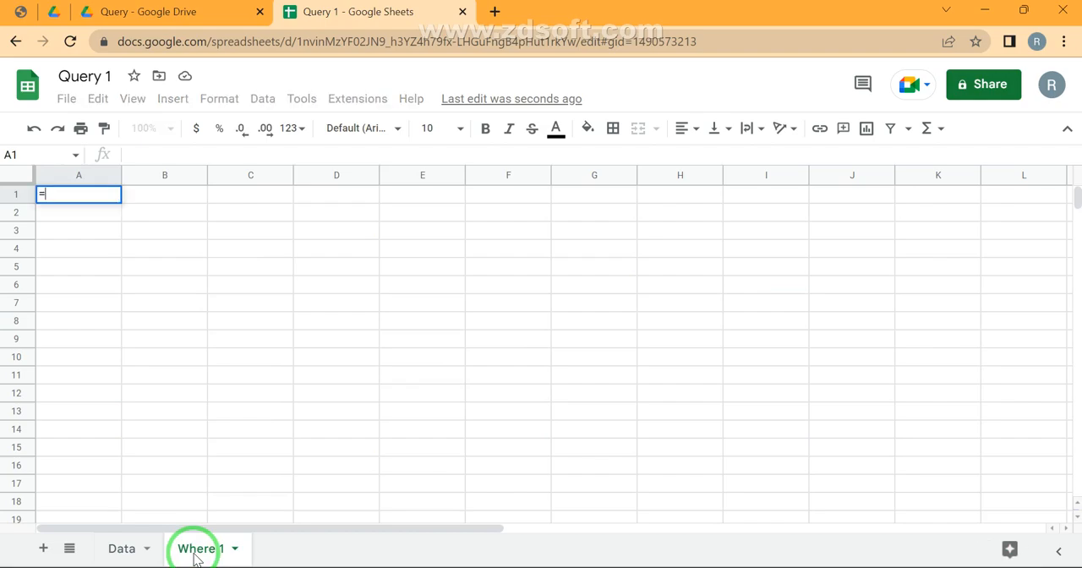
type("query")
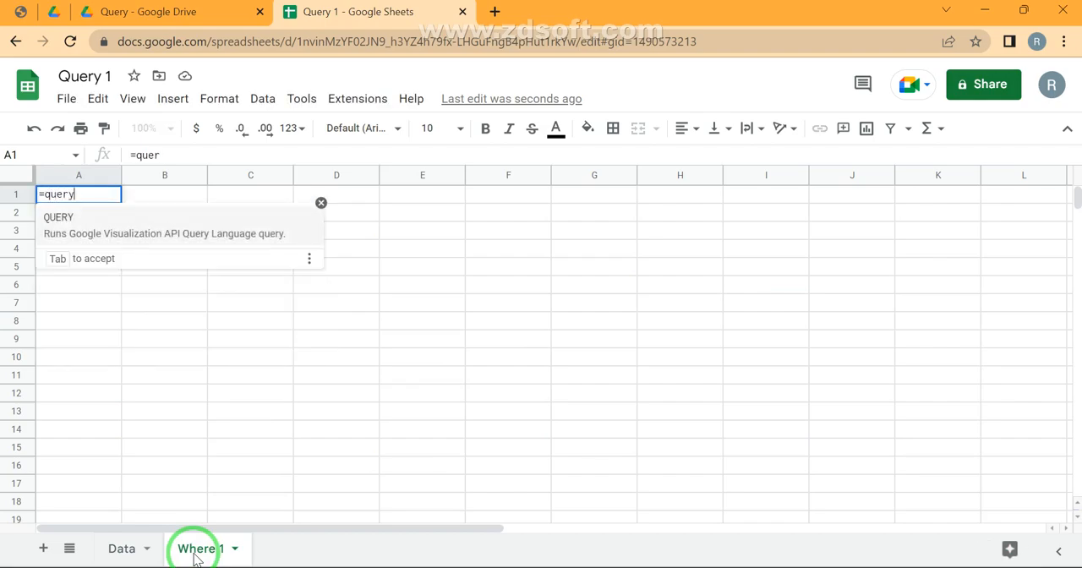
key("Tab")
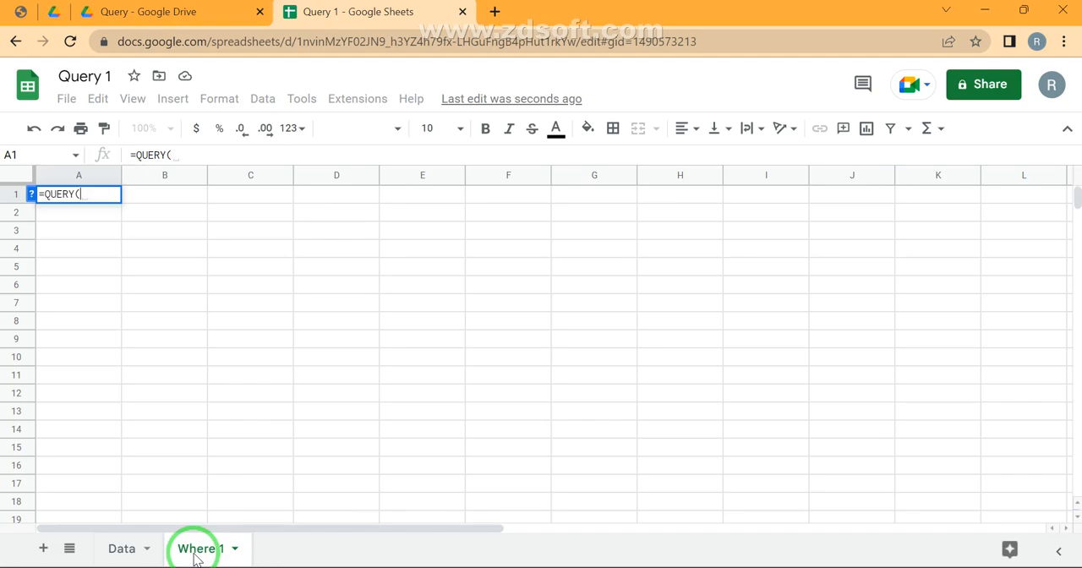
key("alt+Up")
key("Up")
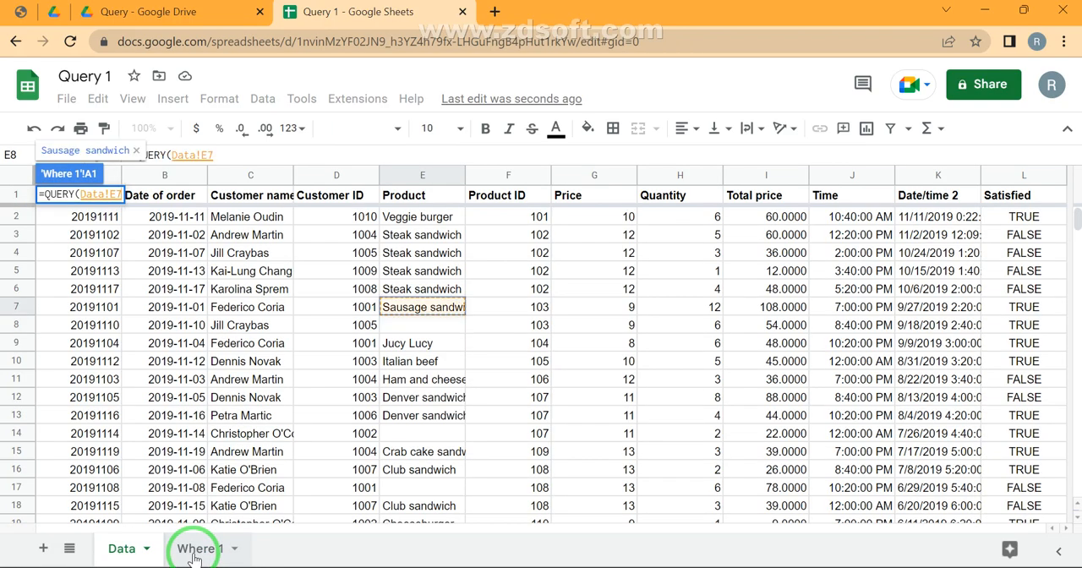
key("Right")
key("Right")
key("Up")
key("ctrl+Up")
key("ctrl+Left")
key("ctrl+shift+Right")
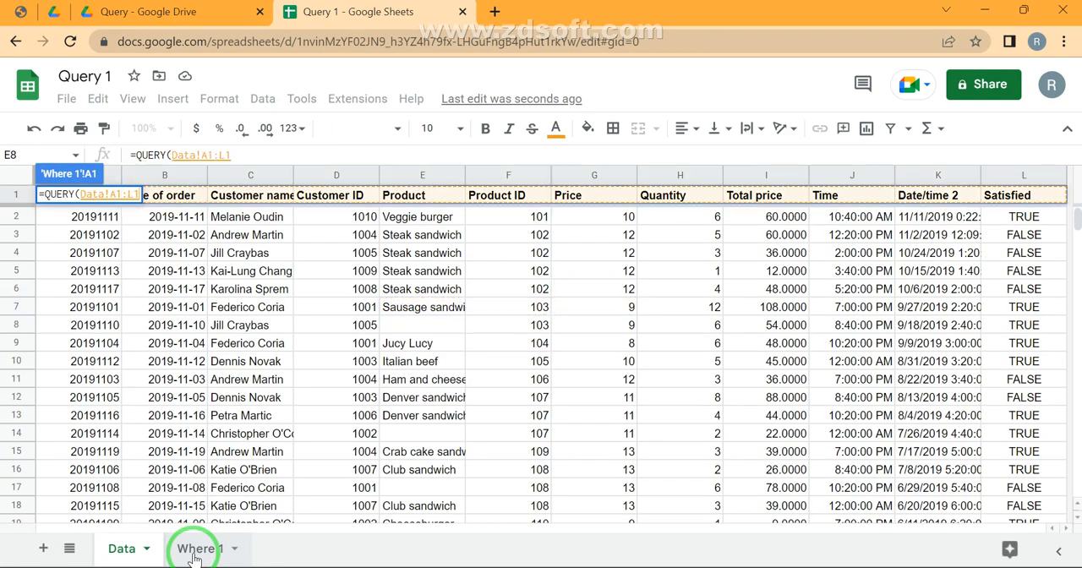
key("ctrl+space")
type(",")
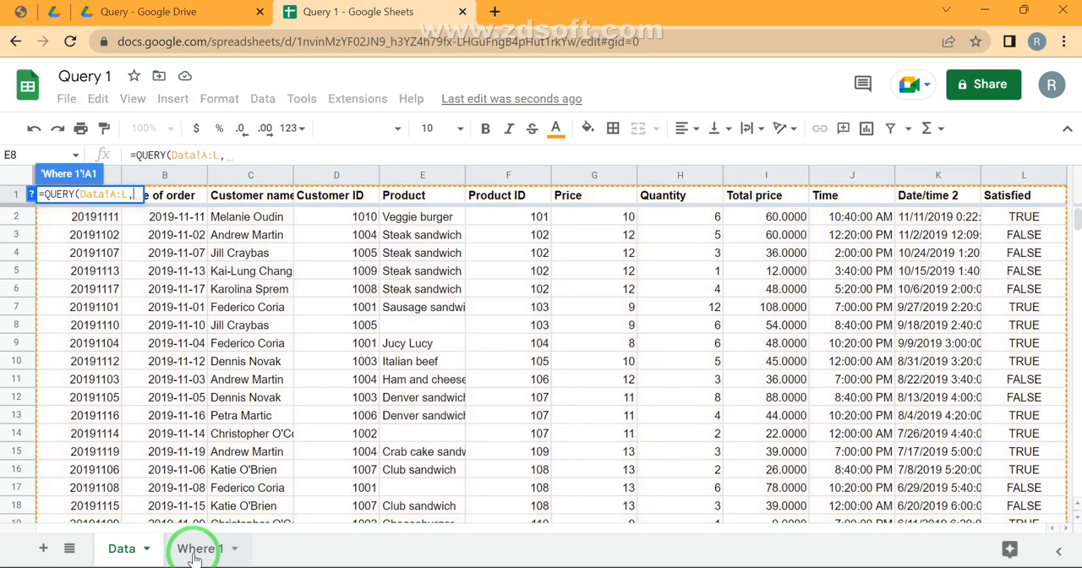
type("\"Select ")
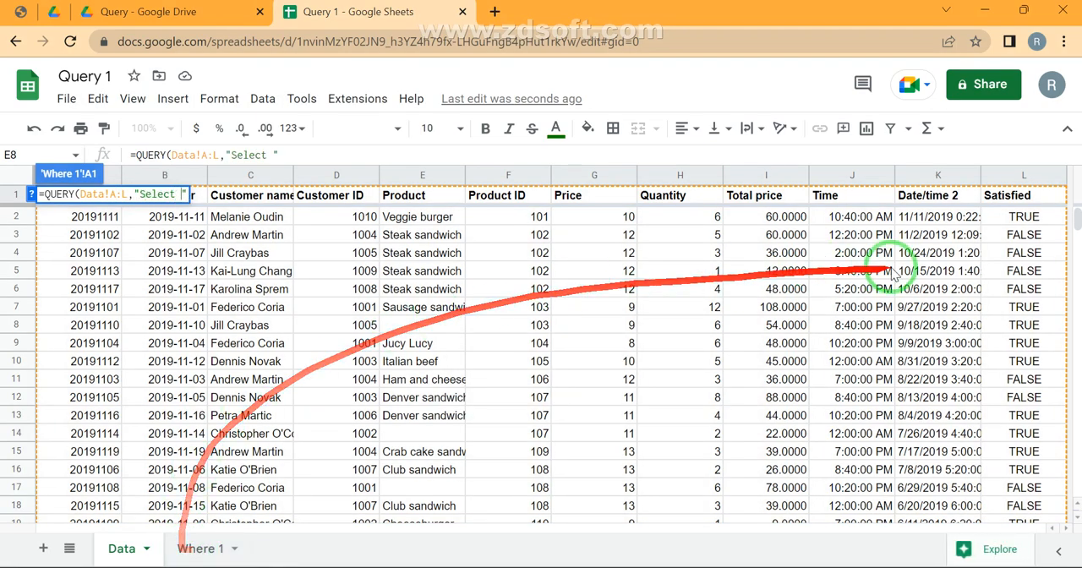
type("*")
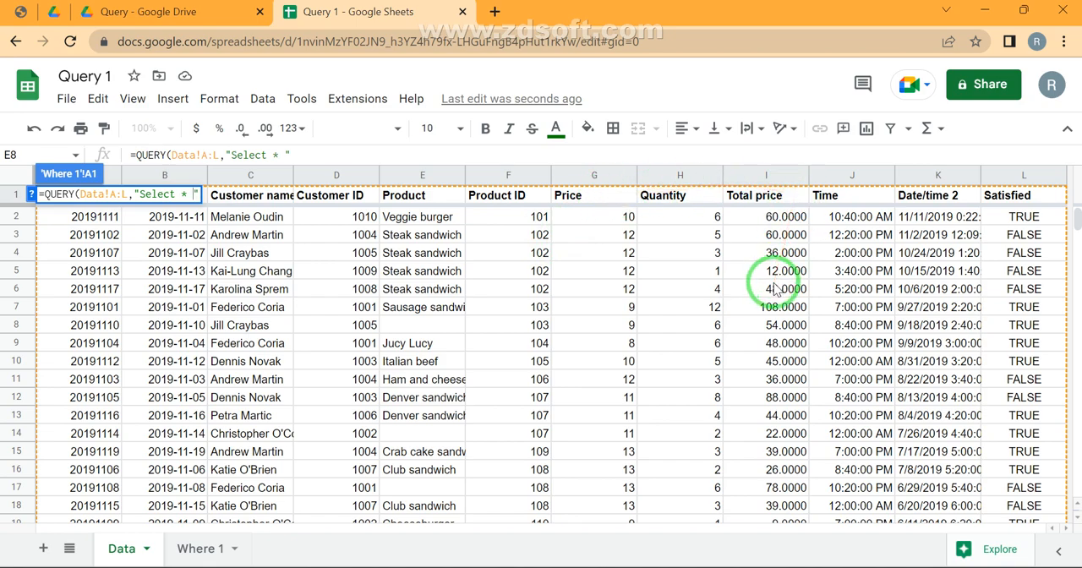
Complete the A1 query with "Select C,F,I" to return customer name, product ID and total price
key("BackSpace")
key("BackSpace")
key("BackSpace")
type("C,F")
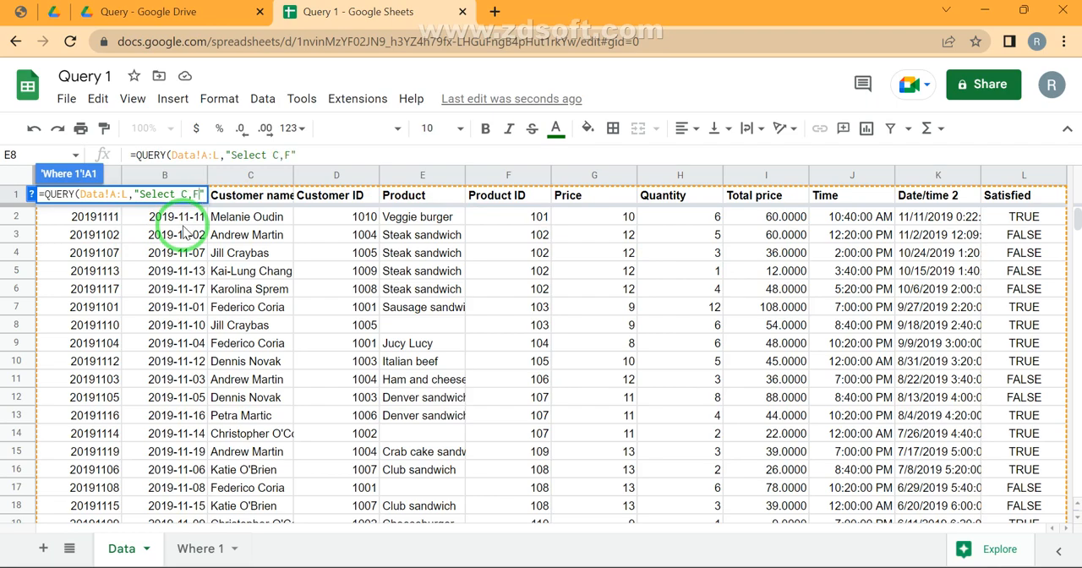
type(",I")
key("Return")
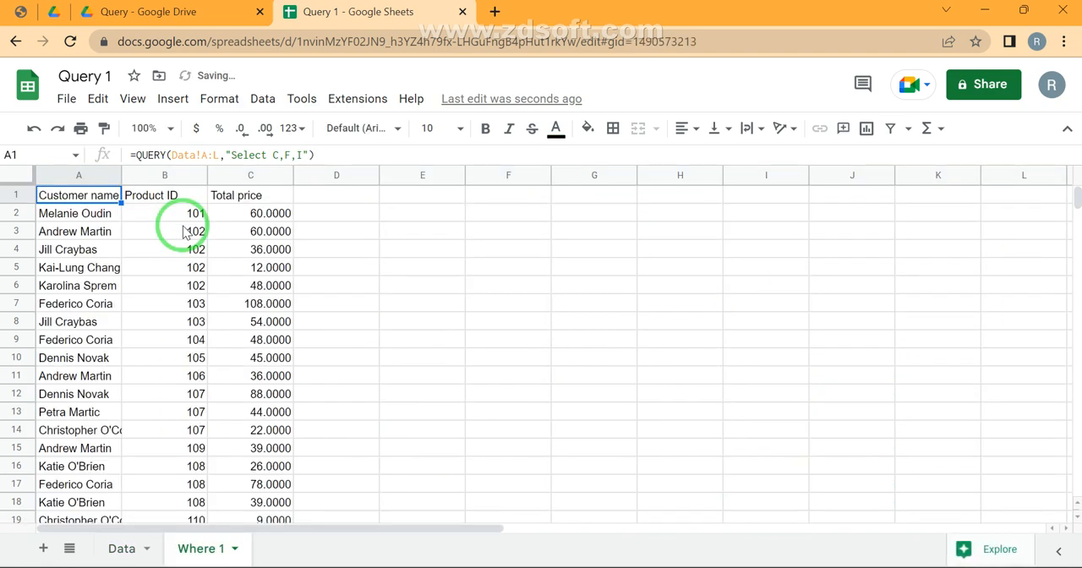
Add the condition "Where E is null" to the A1 query on the Where 1 sheet to keep only rows without a product
left_click(127, 549)
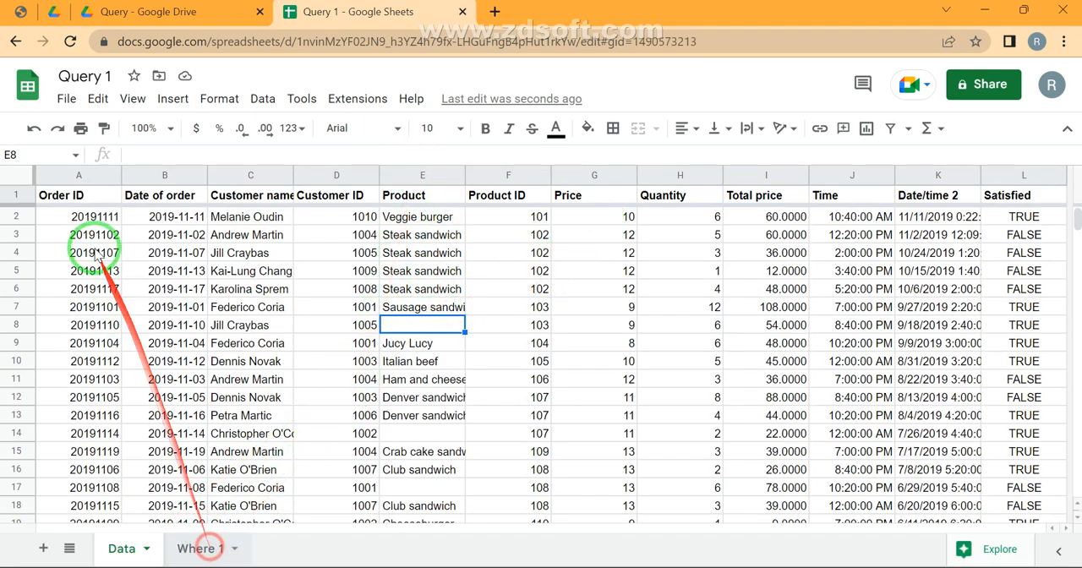
left_click(203, 549)
key("F2")
key("Left")
key("Left")
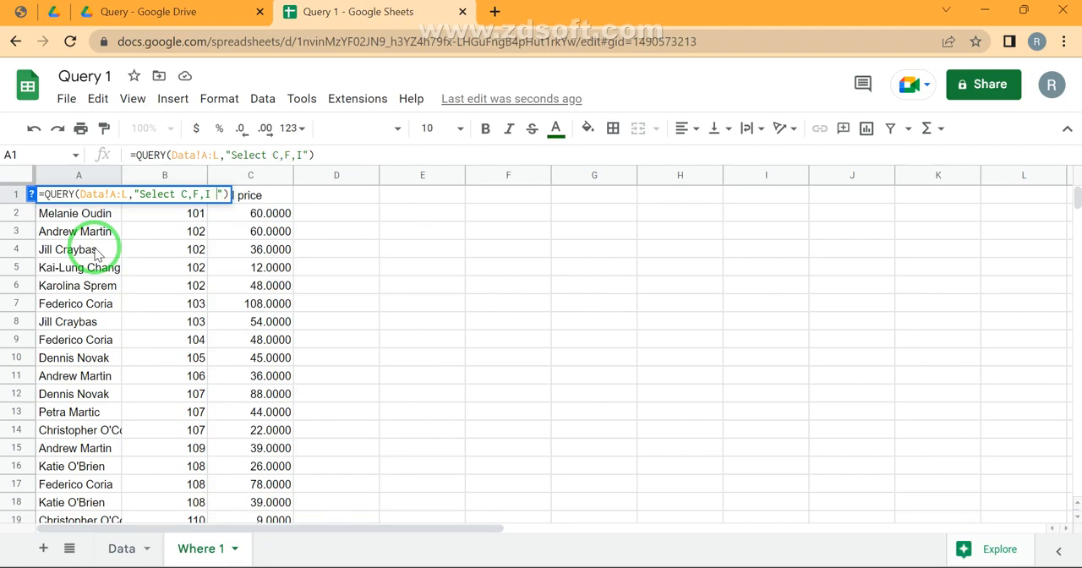
type("Where ")
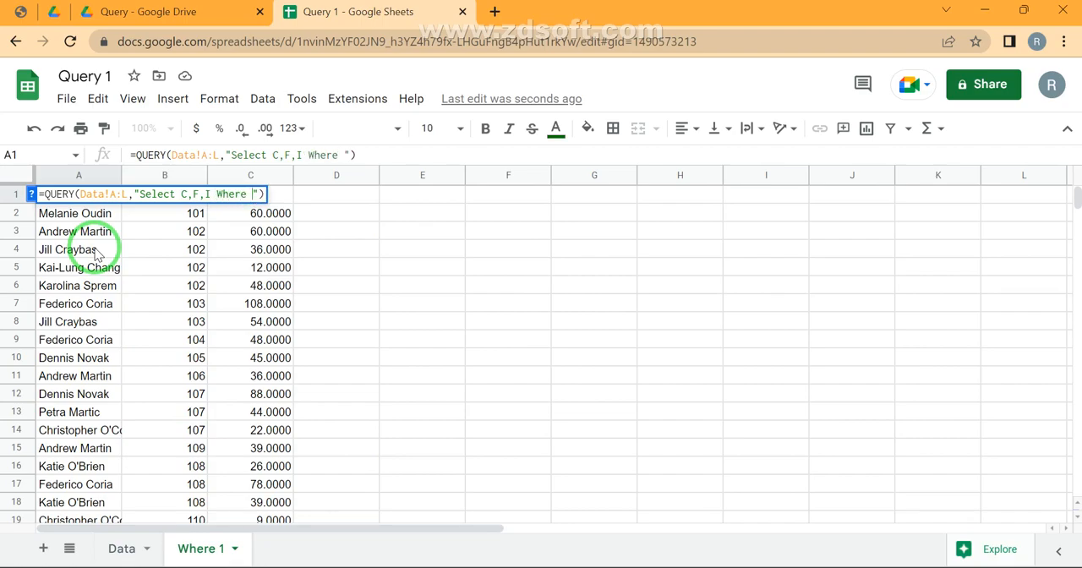
type("E is nul")
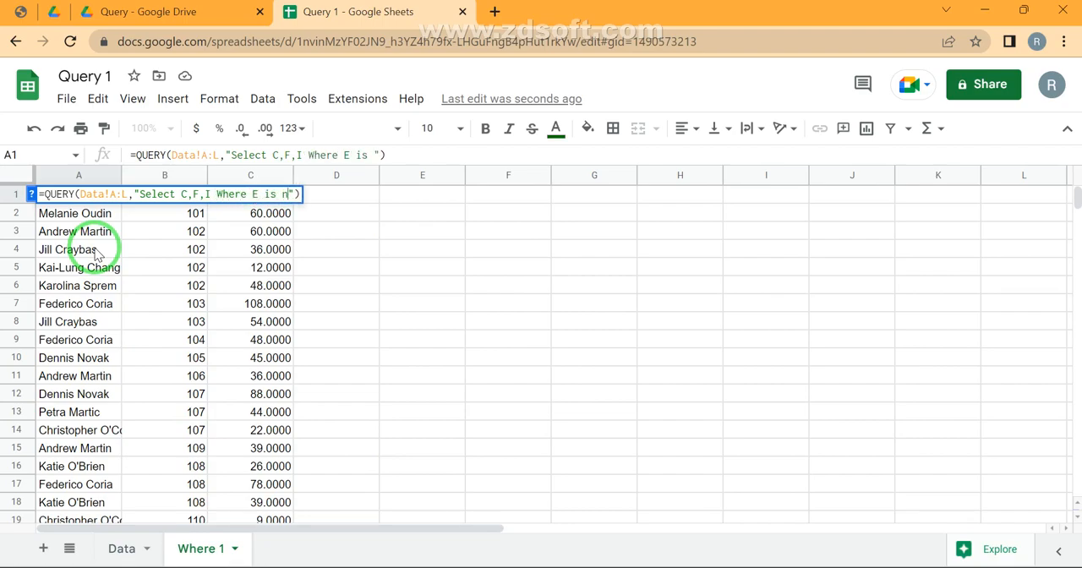
type("l")
key("Return")
key("Down")
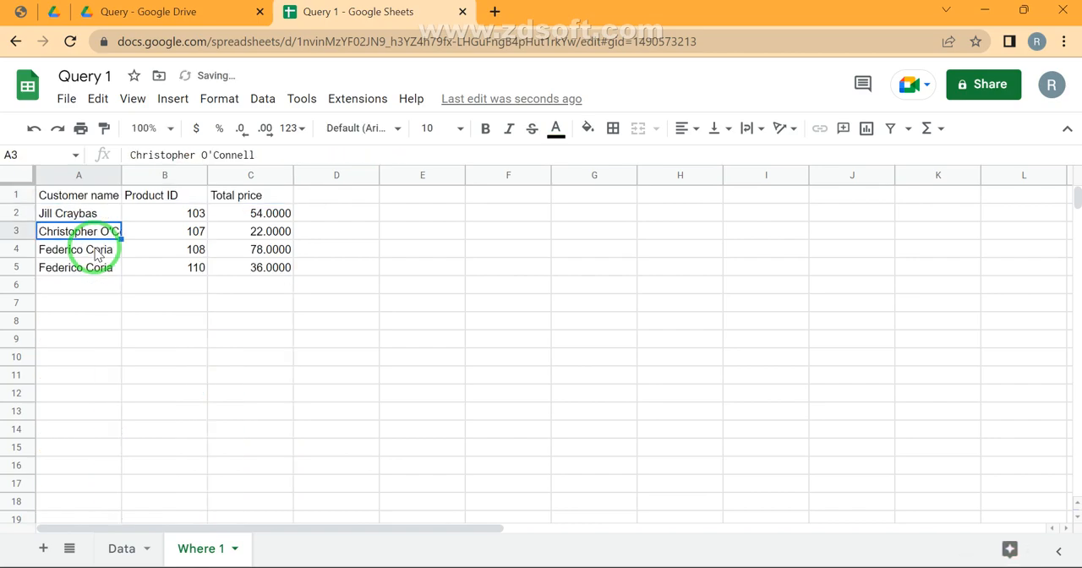
Compare the customers returned by the query with the Data sheet rows whose Product cell is blank
key("Up")
key("ctrl+shift+Down")
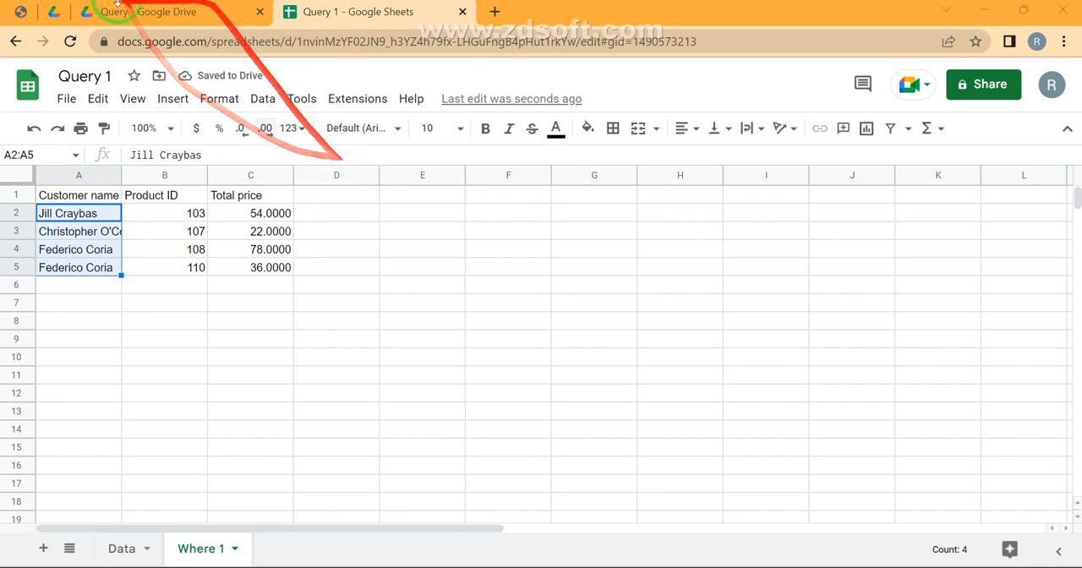
left_click(120, 547)
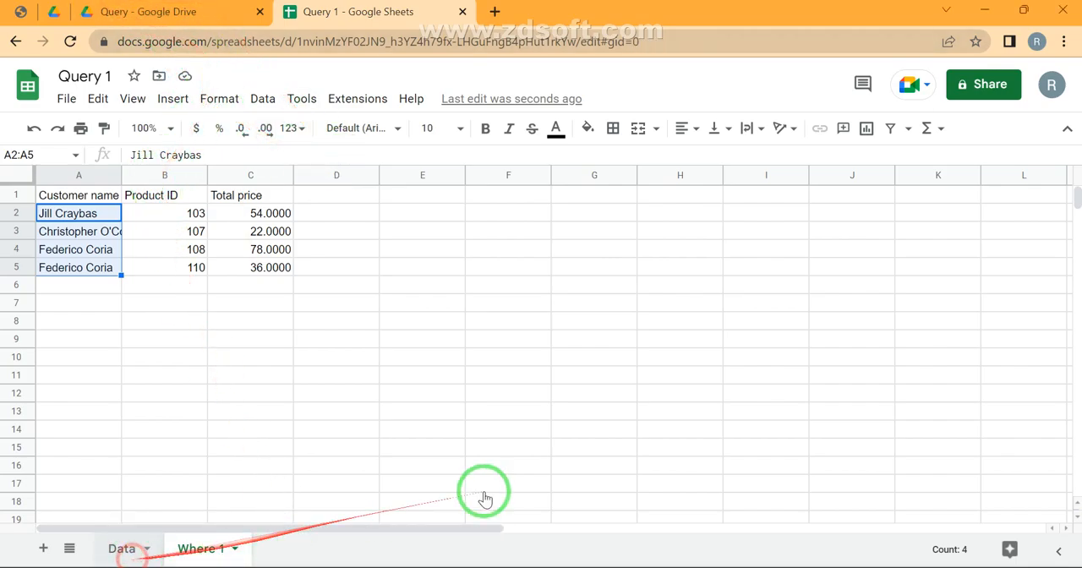
key("shift+space")
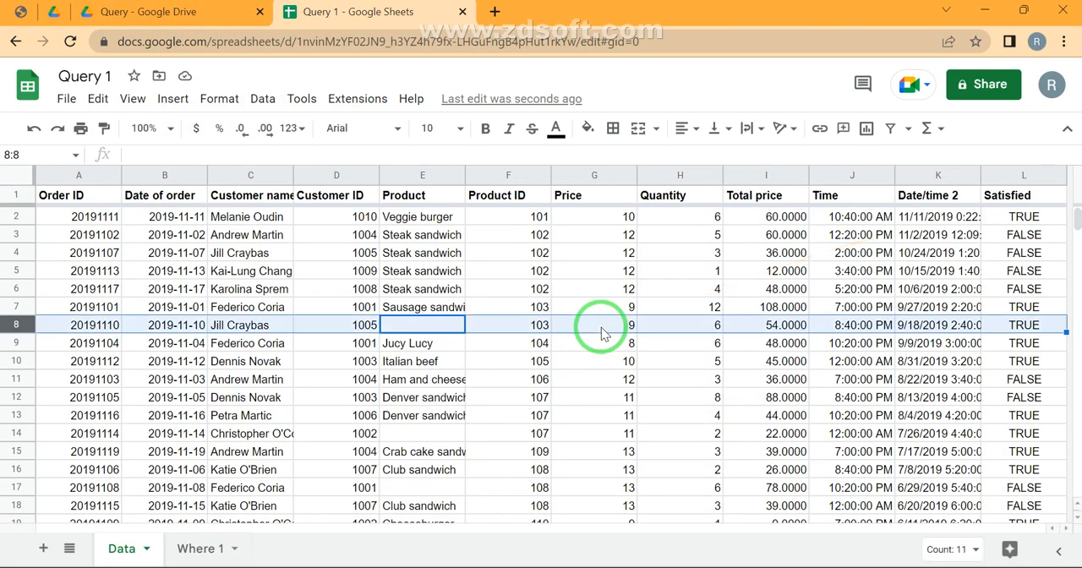
key("Down")
key("Down")
key("Down")
key("Down")
key("Down")
key("Down")
key("shift+space")
key("Down")
key("Down")
key("Down")
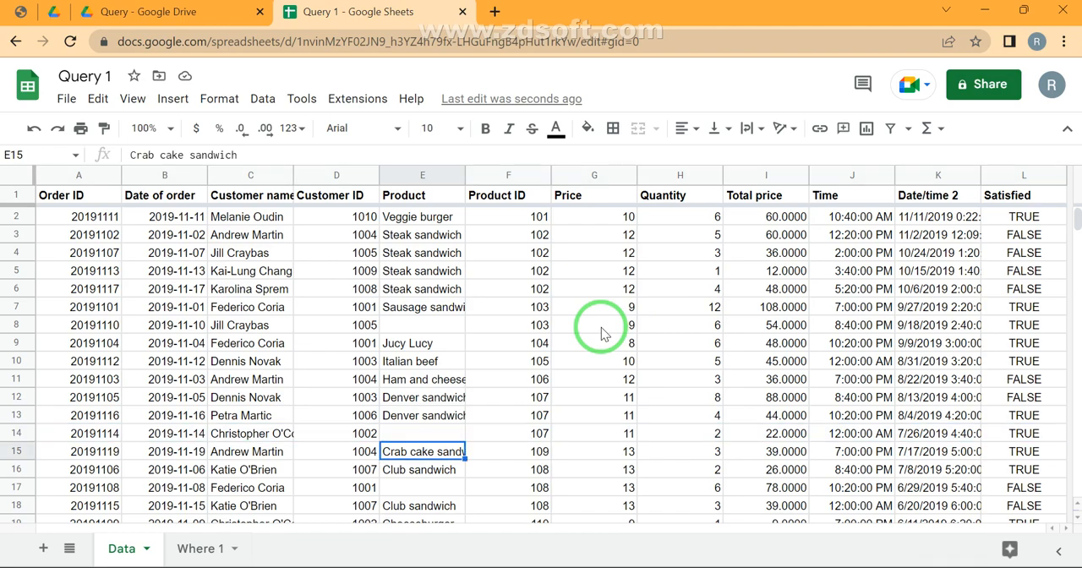
key("shift+space")
key("Down")
key("Down")
key("Down")
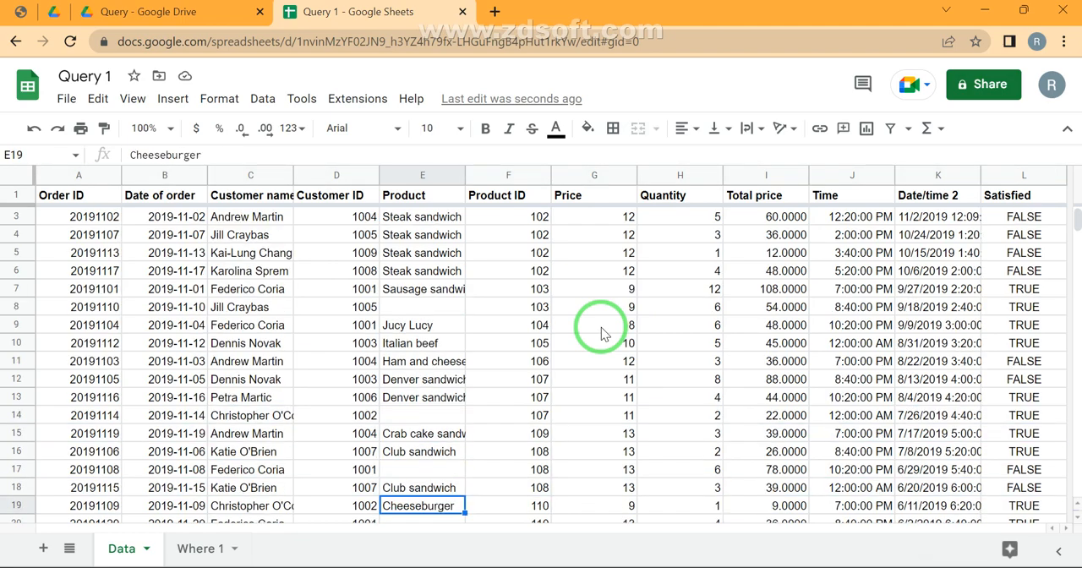
key("shift+space")
key("Up")
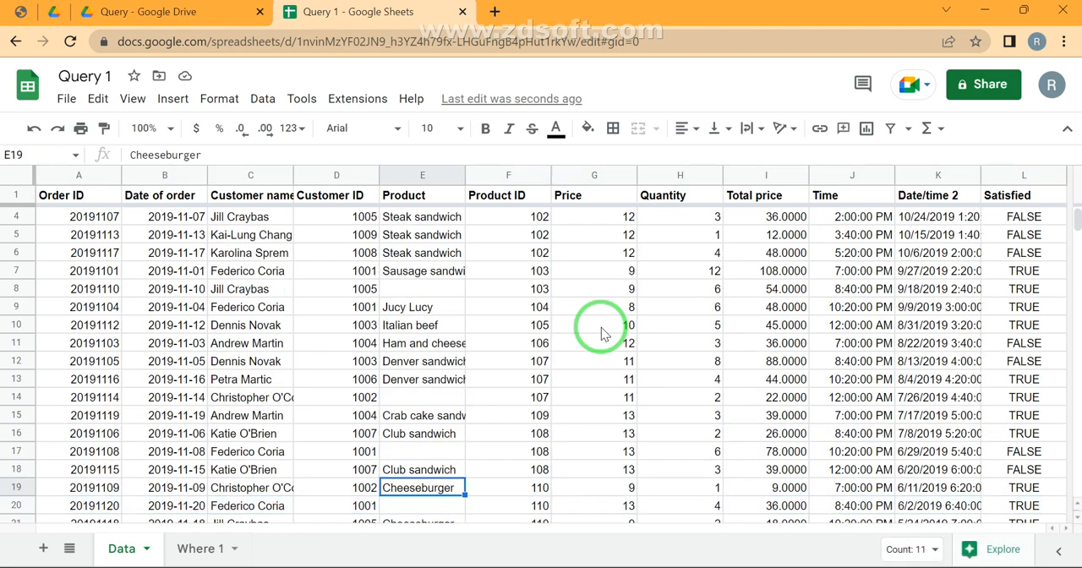
key("Down")
key("Left")
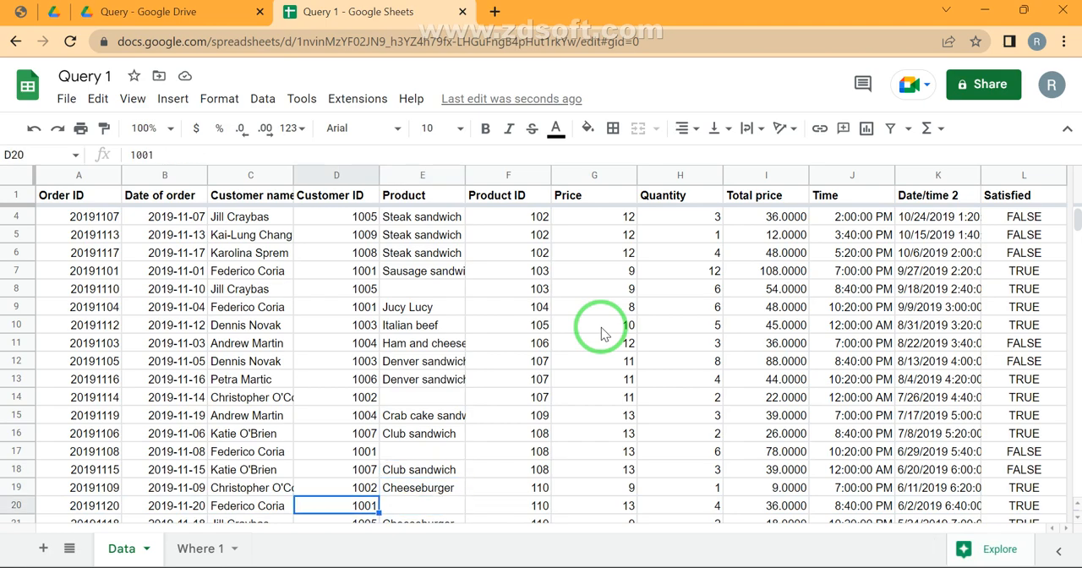
Go back to the first data row of the Product ID column and check the WHERE operators in the Query Stages PDF
key("ctrl+Up")
key("Right")
key("Right")
key("Down")
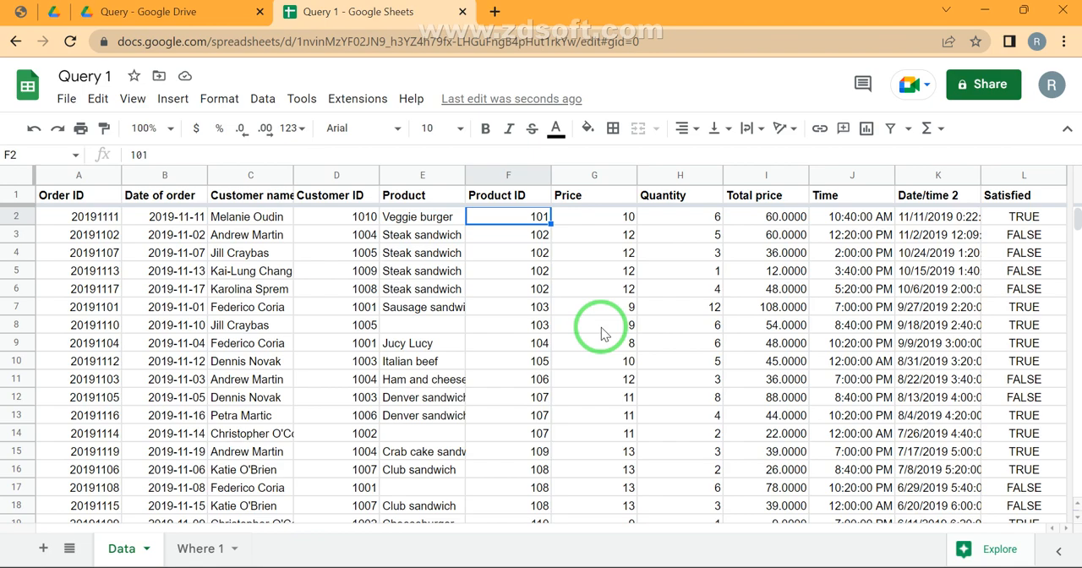
left_click(15, 12)
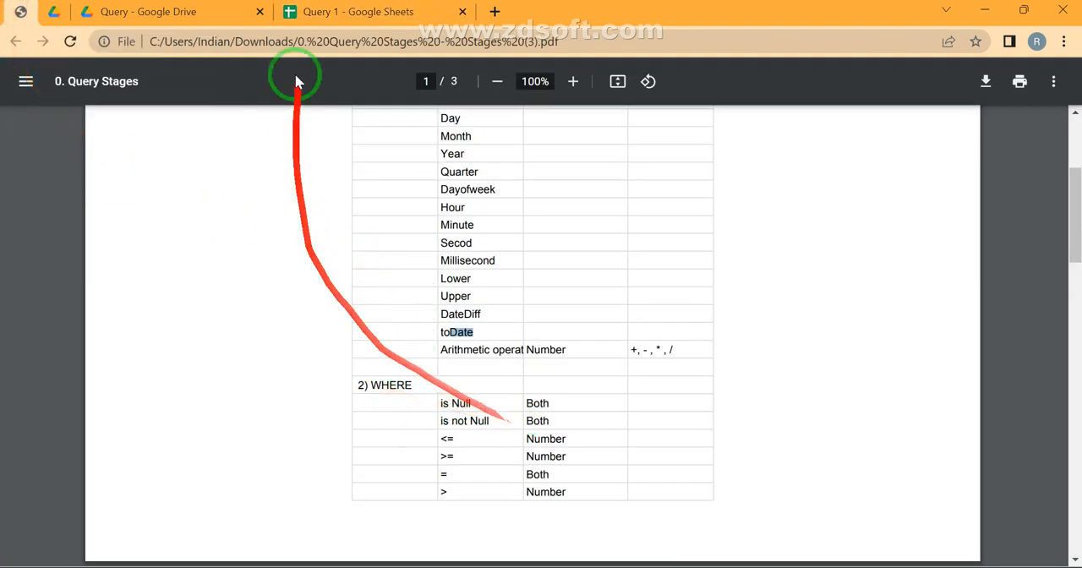
left_click(304, 12)
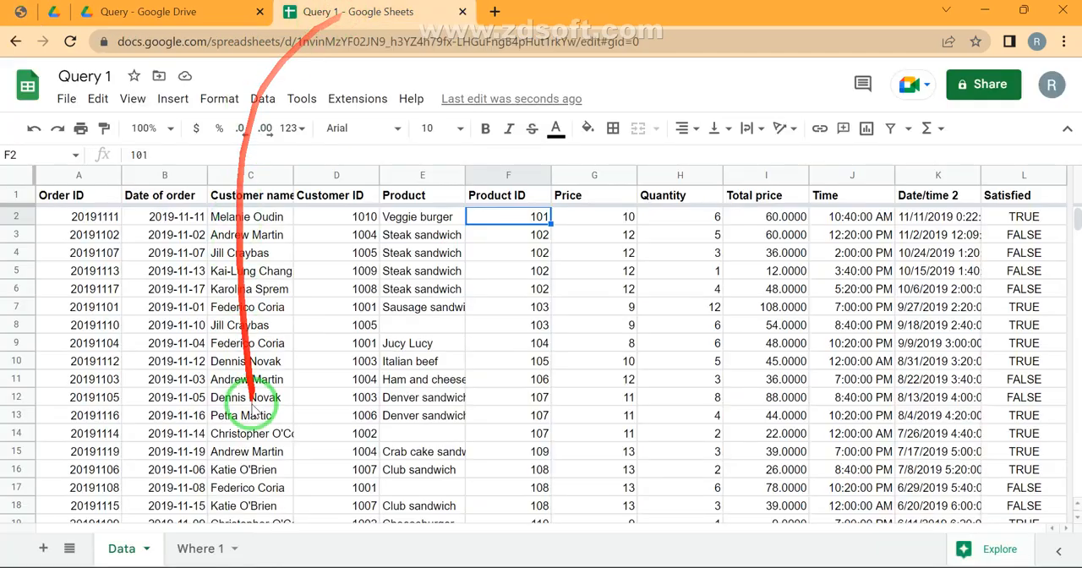
Hide columns A through D on the Where 1 sheet, making E1 the first free cell
left_click(190, 554)
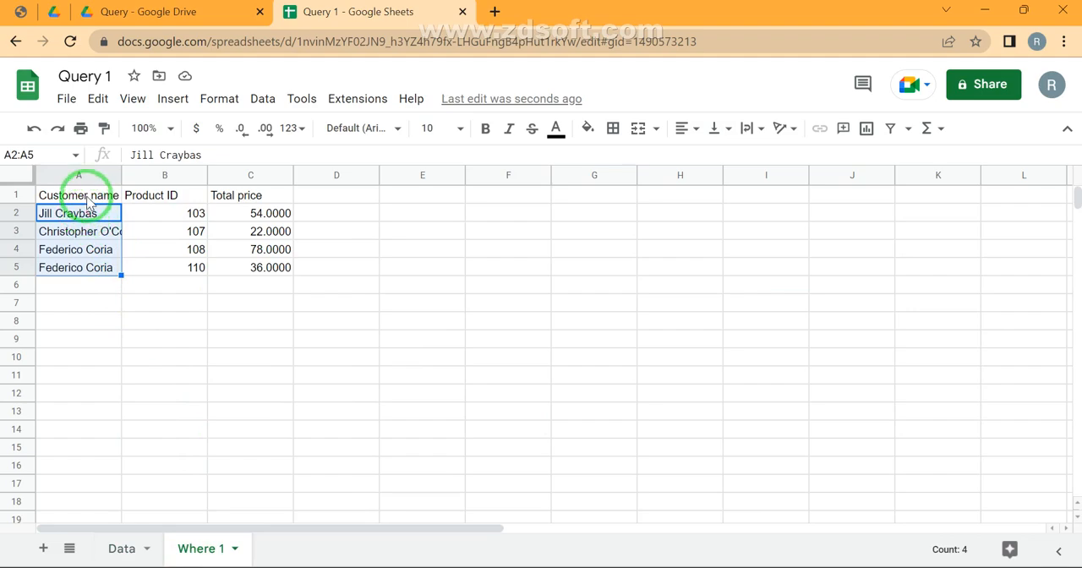
left_click(85, 195)
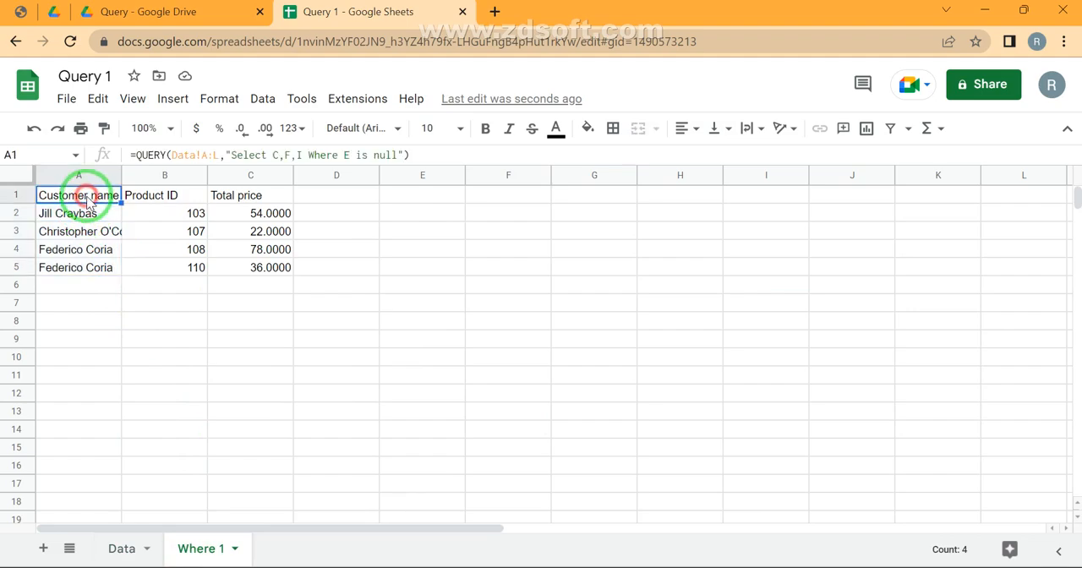
left_click(253, 170)
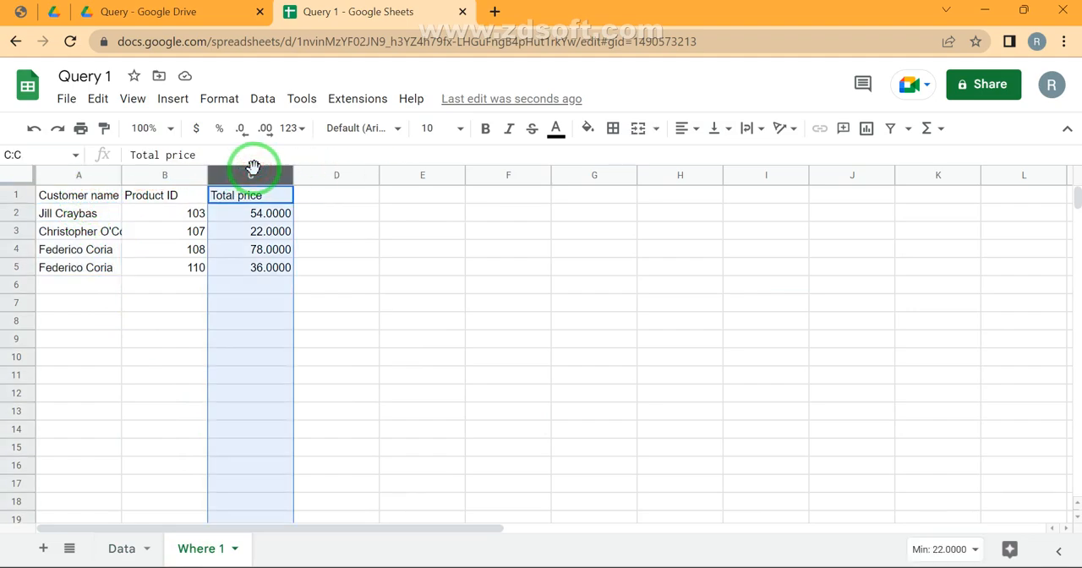
key("ctrl+shift+Left")
key("ctrl+alt+0")
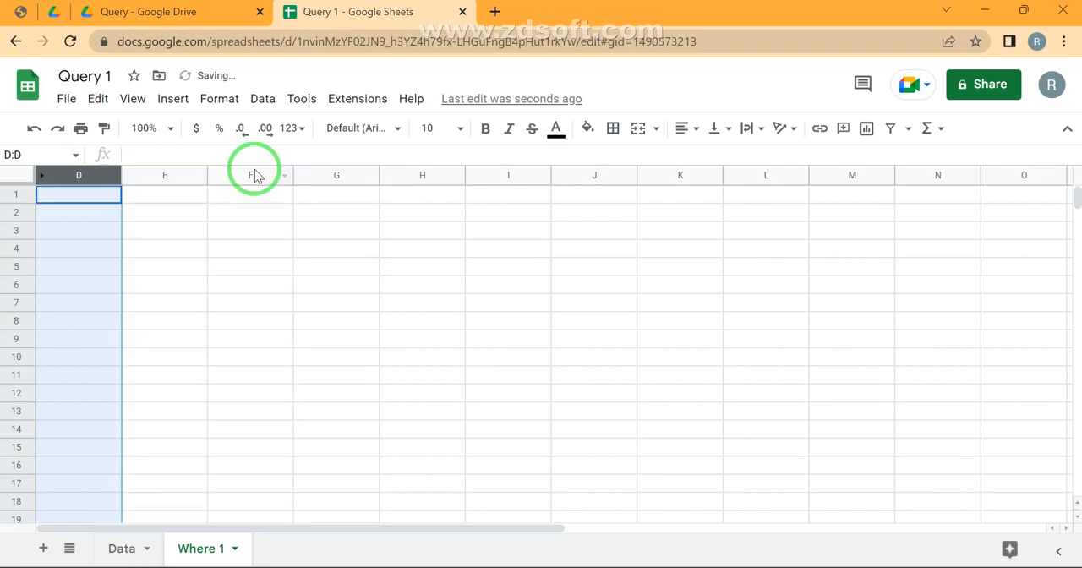
key("Right")
key("Left")
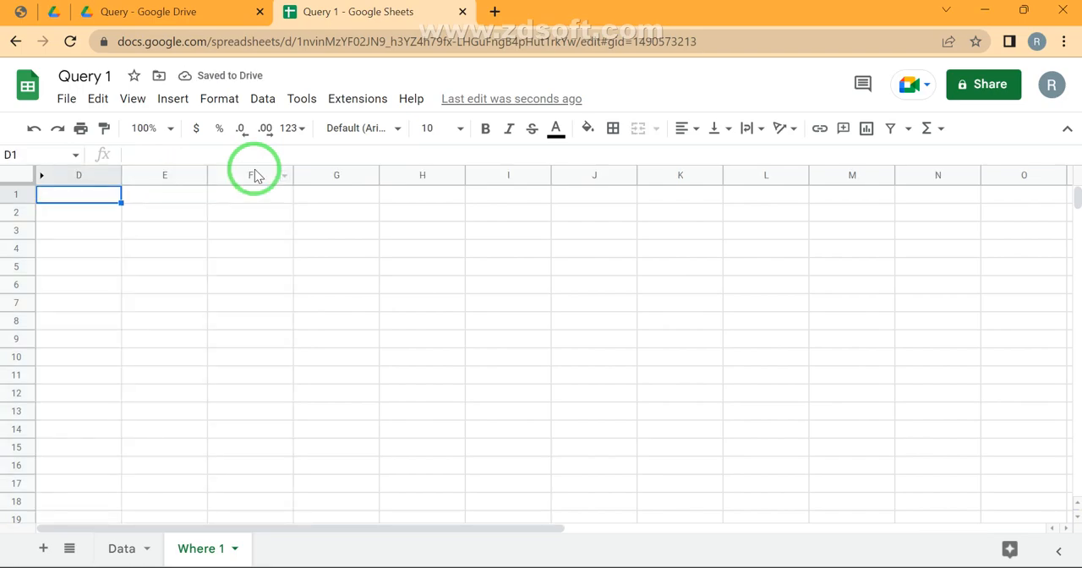
key("ctrl+space")
key("ctrl+alt+0")
key("Right")
key("Left")
Start a QUERY formula in cell E1 that takes the Data sheet's table from A1 through column L as its data
type("=quer")
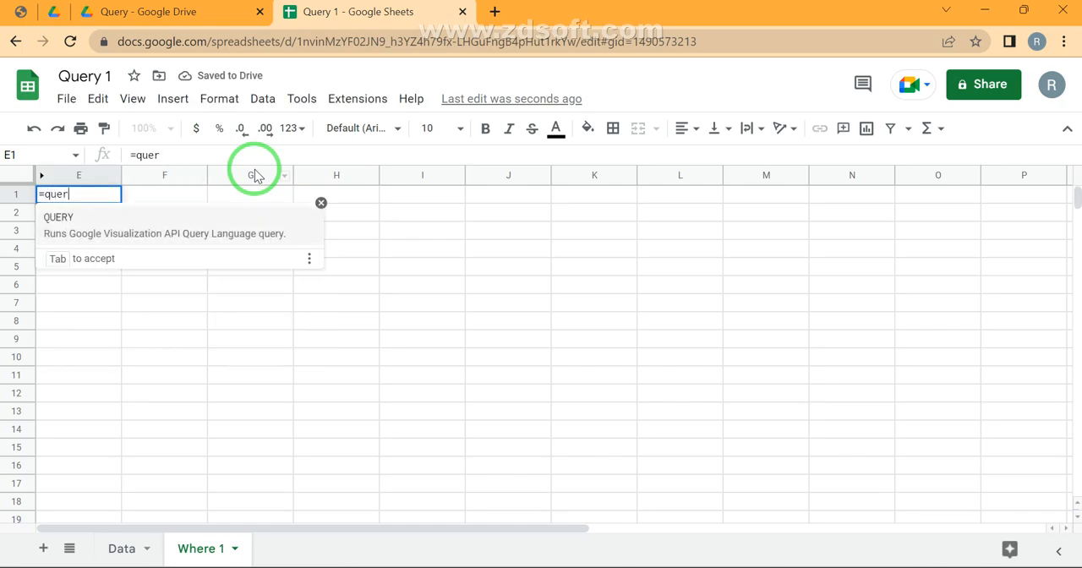
key("Tab")
key("ctrl+shift+Page_Up")
key("Right")
key("Right")
key("Right")
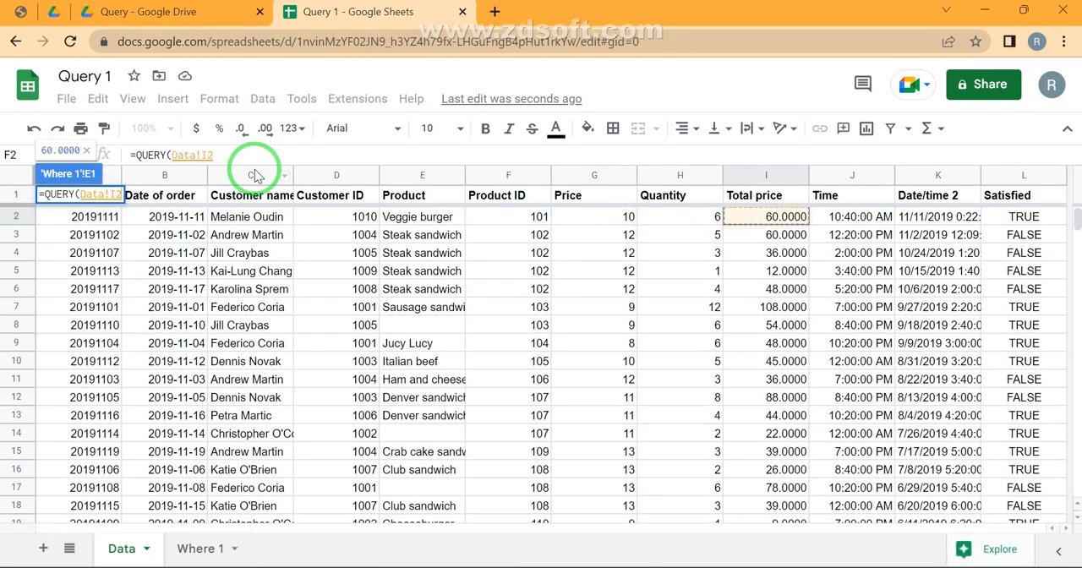
key("Up")
key("ctrl+Left")
key("ctrl+shift+Right")
key("ctrl+shift+Down")
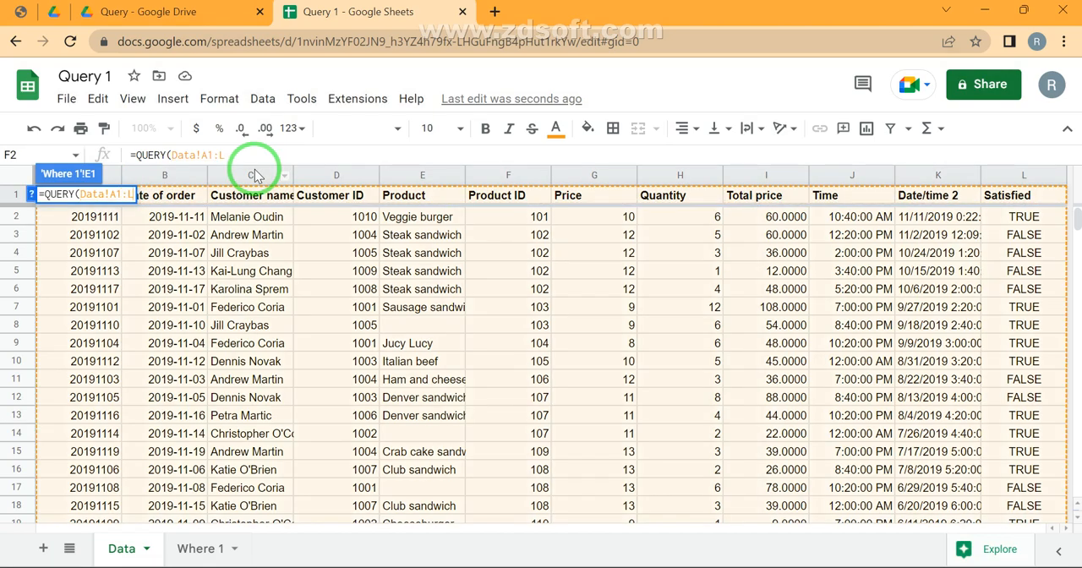
Change the query range to Data!A:L, add an empty query string and reopen the formula inside its quotes
key("BackSpace")
type("A:L,\"\"")
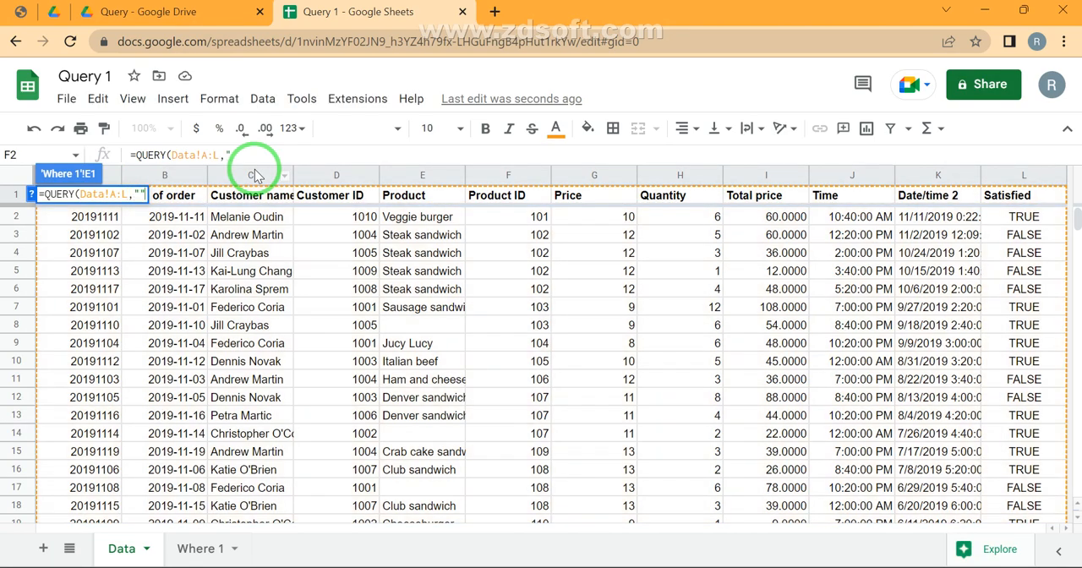
key("Return")
key("F2")
key("Left")
key("Left")
type("Se")
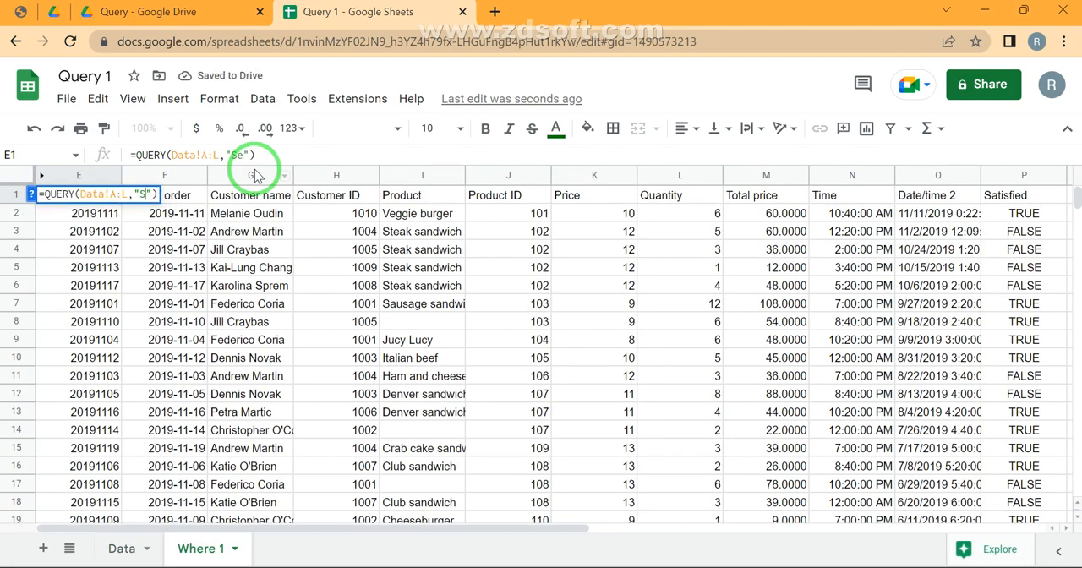
type("elect ")
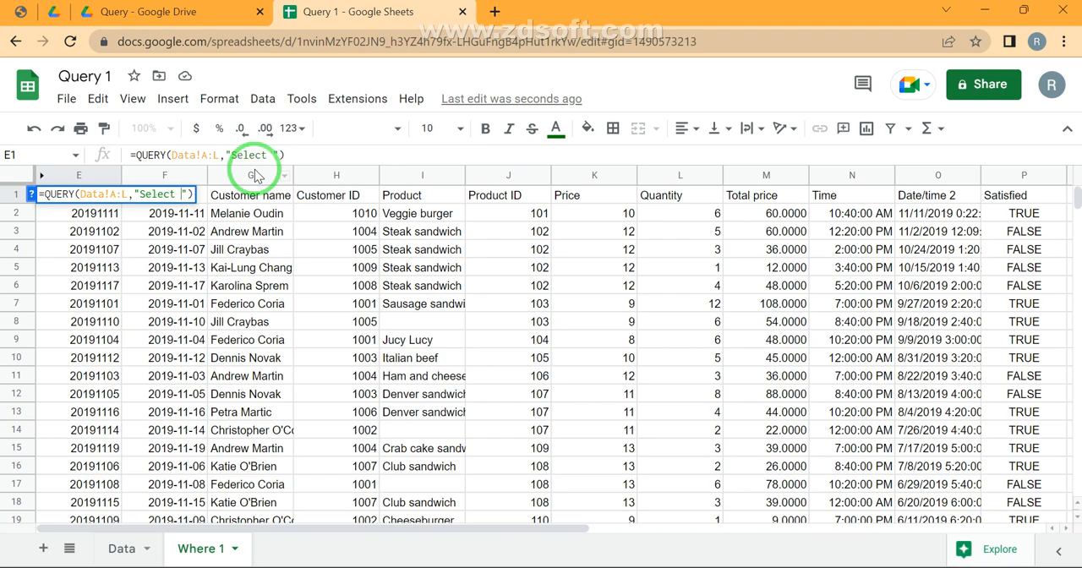
type("*")
key("BackSpace")
key("BackSpace")
key("BackSpace")
key("BackSpace")
key("BackSpace")
key("BackSpace")
key("BackSpace")
key("BackSpace")
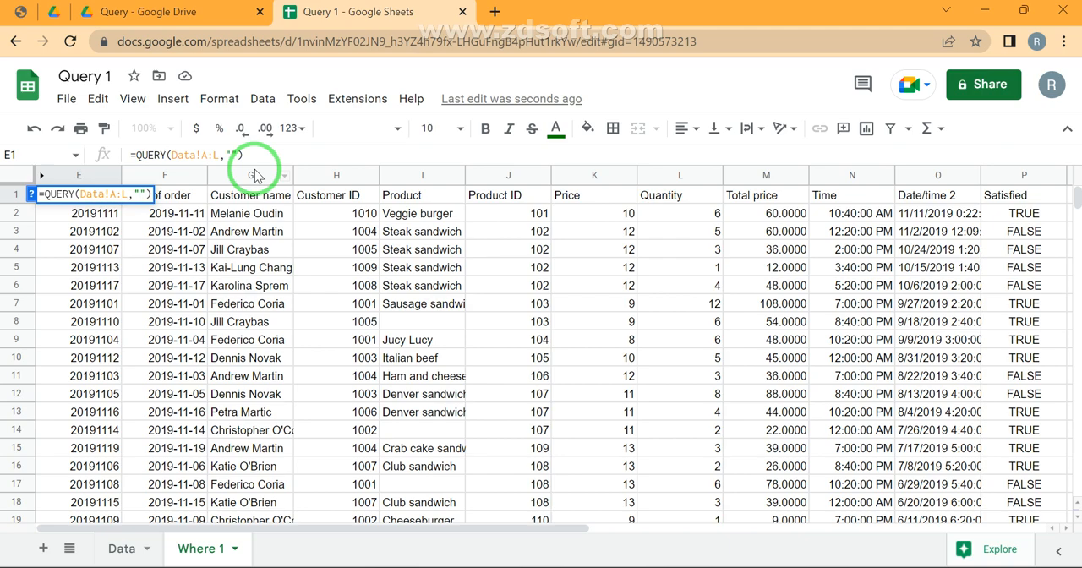
Enter the condition "Where E is null" in the E1 query without a Select clause and return to its result on Where 1
type("Where")
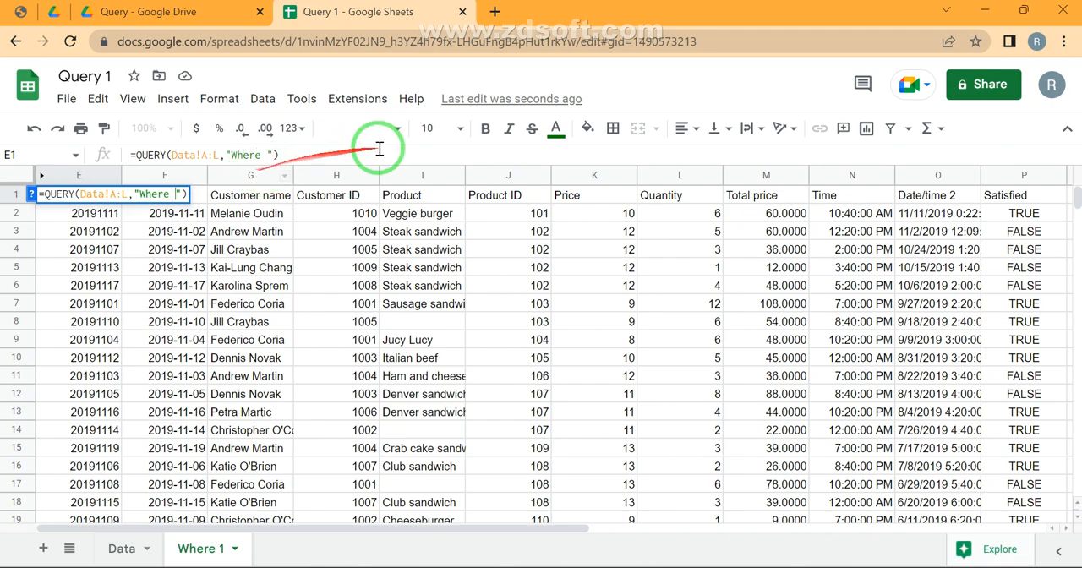
type("E is null")
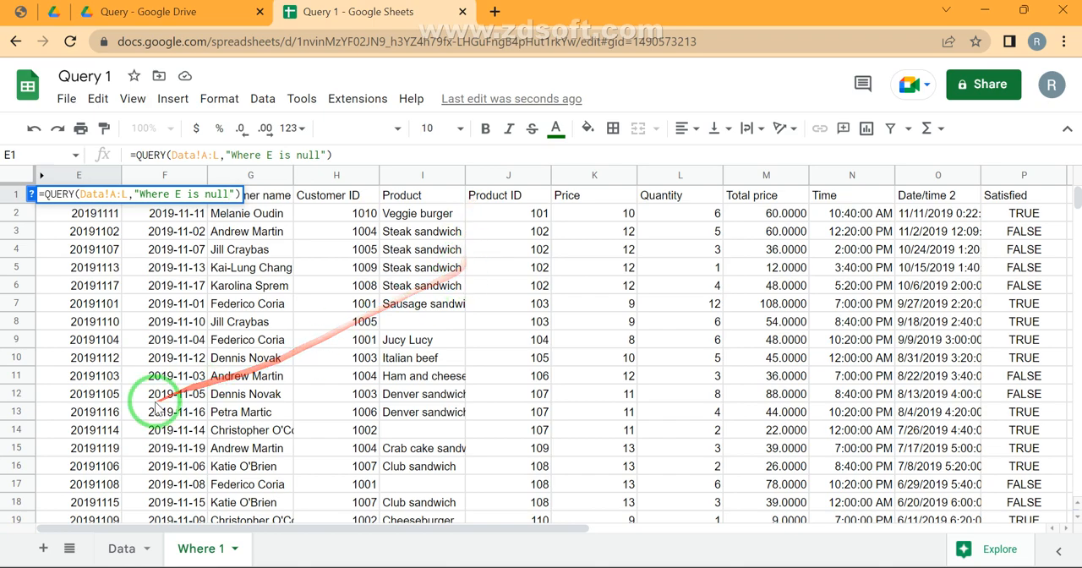
left_click(121, 549)
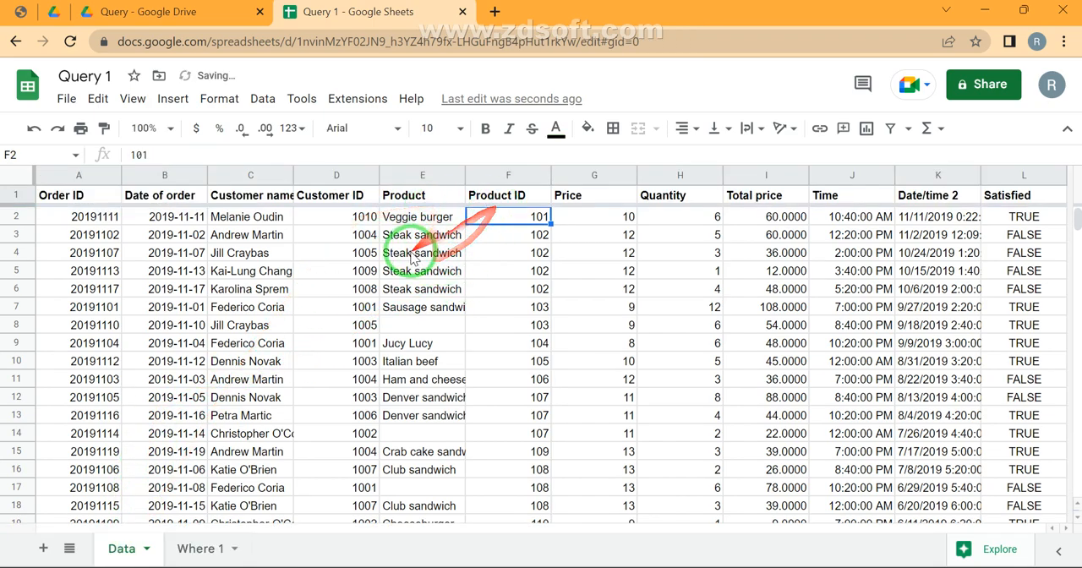
left_click(197, 548)
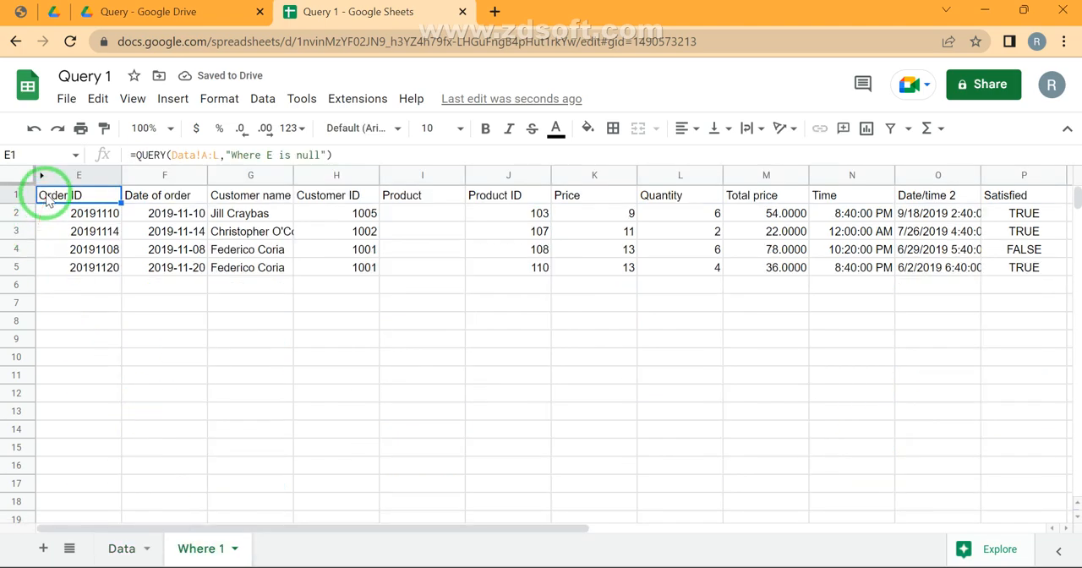
Change the E1 condition to "Where E is Not null" to return only rows that have a product
left_click(294, 155)
type("Not")
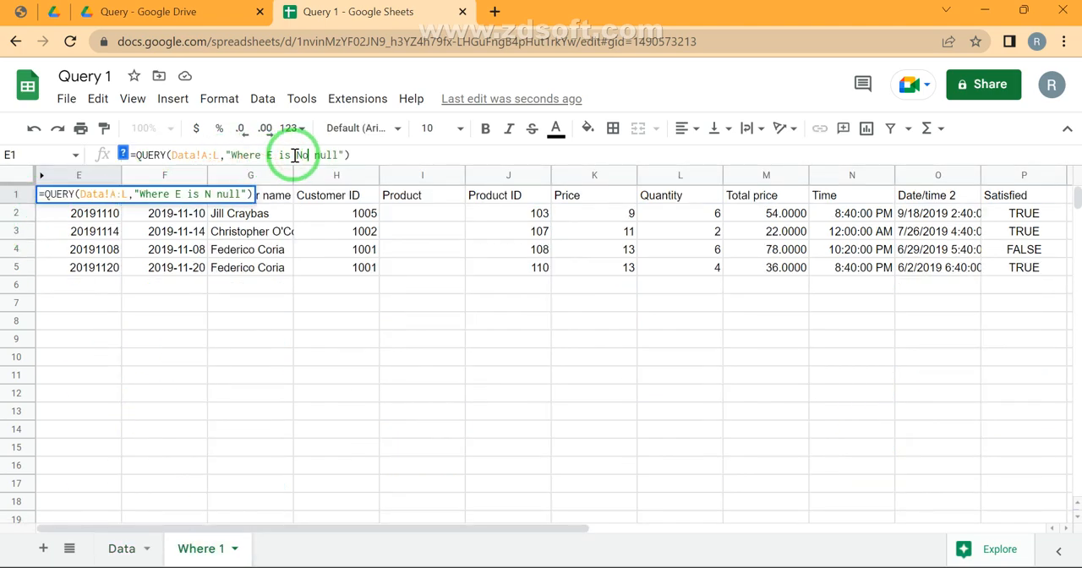
key("Return")
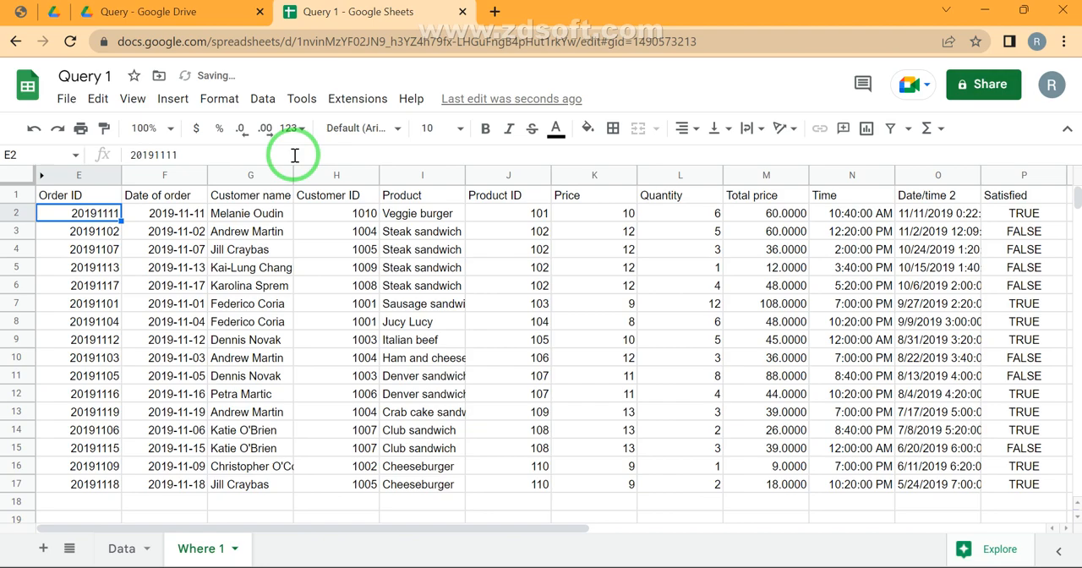
Check the Product column of the query result for blank cells and go back to E1
key("Right")
key("Right")
key("Right")
key("Right")
key("ctrl+shift+Down")
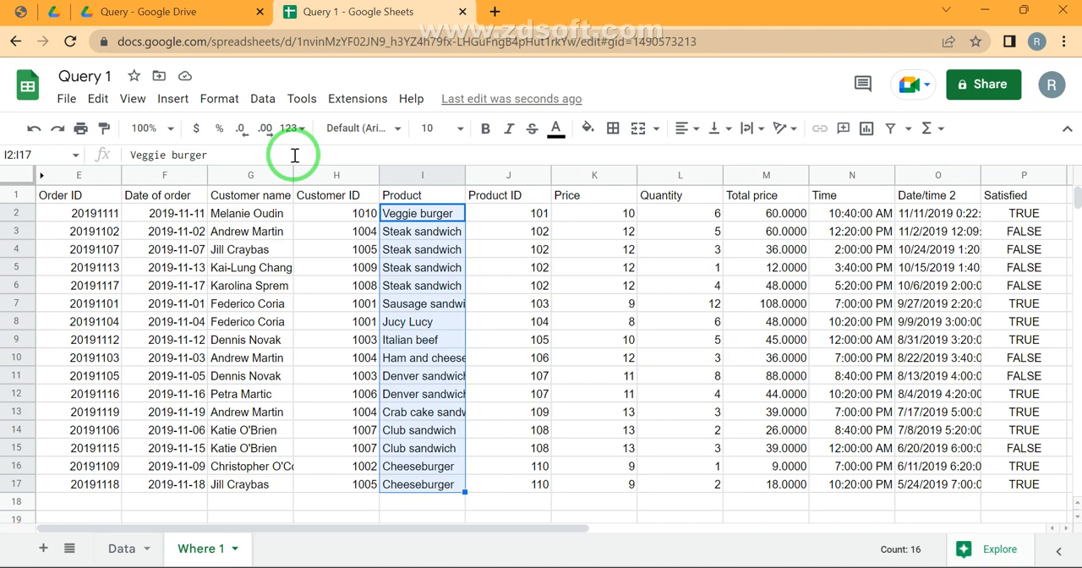
key("Up")
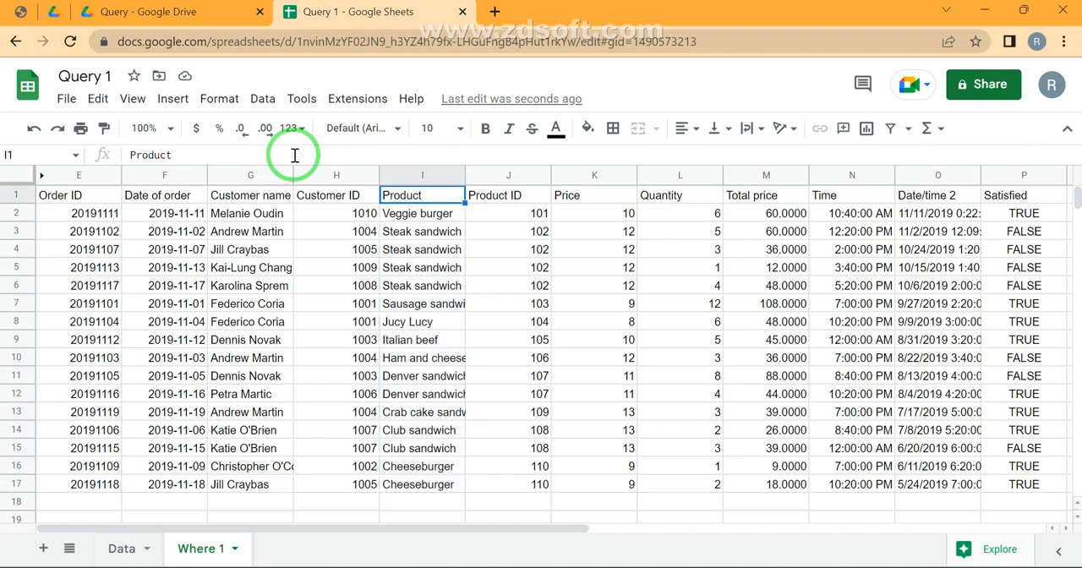
key("Home")
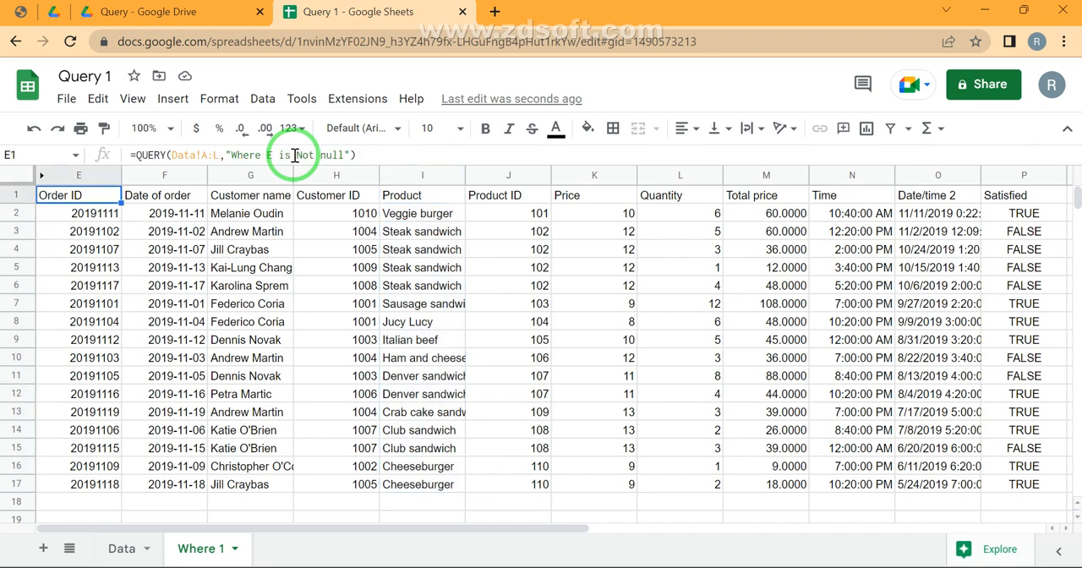
Put a space after "null" in the E1 condition and check the Customer name, Product and Product ID headers on the Data sheet
left_click(294, 155)
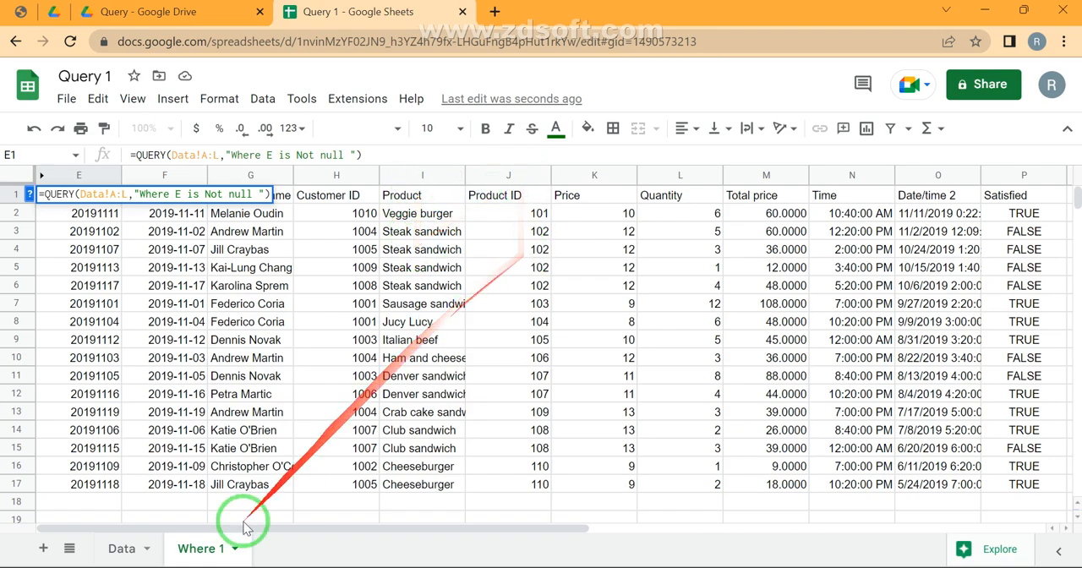
left_click(131, 547)
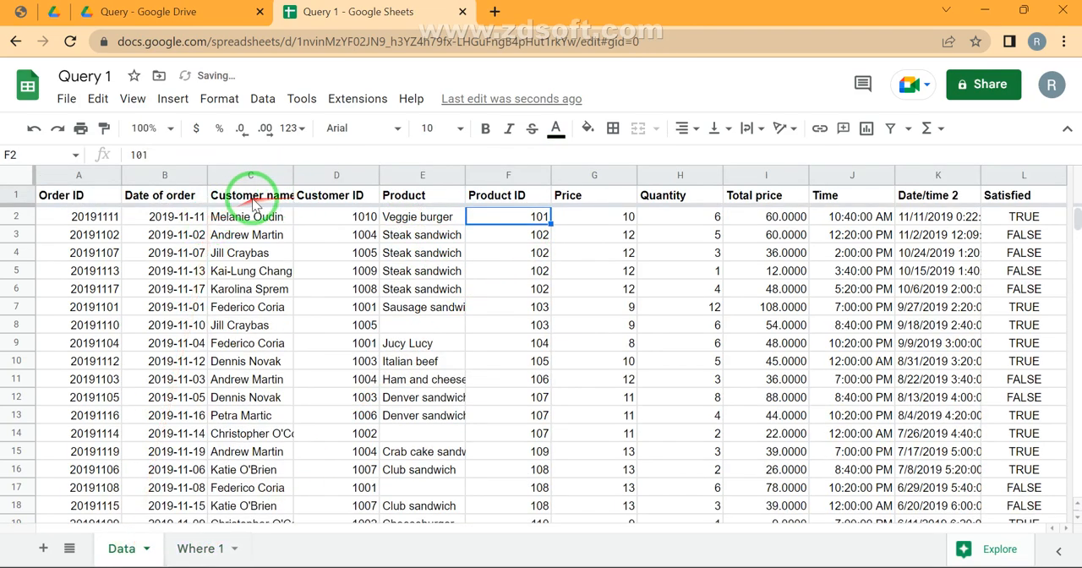
left_click(242, 193)
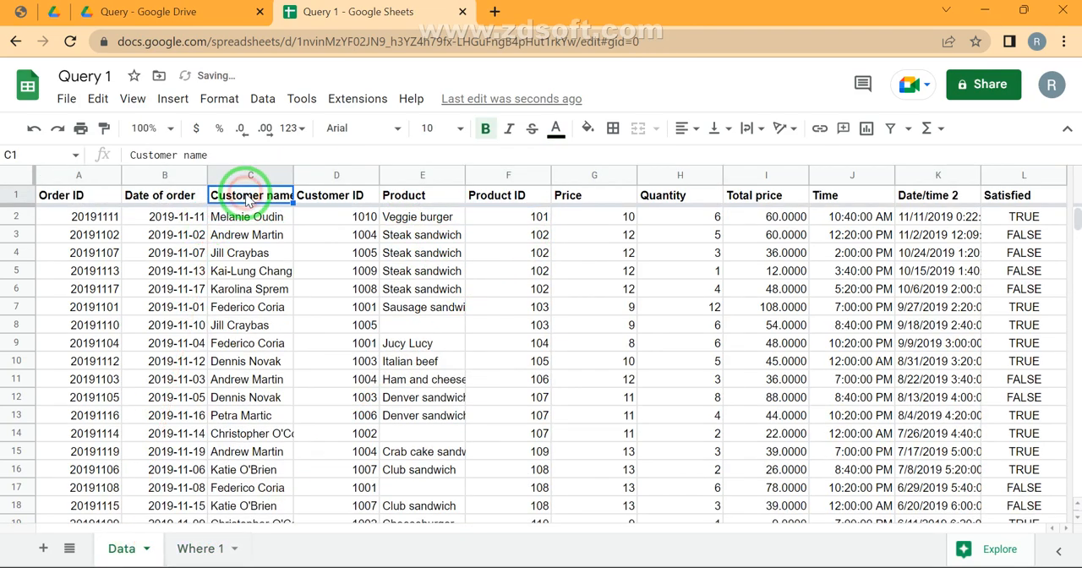
left_click(416, 196)
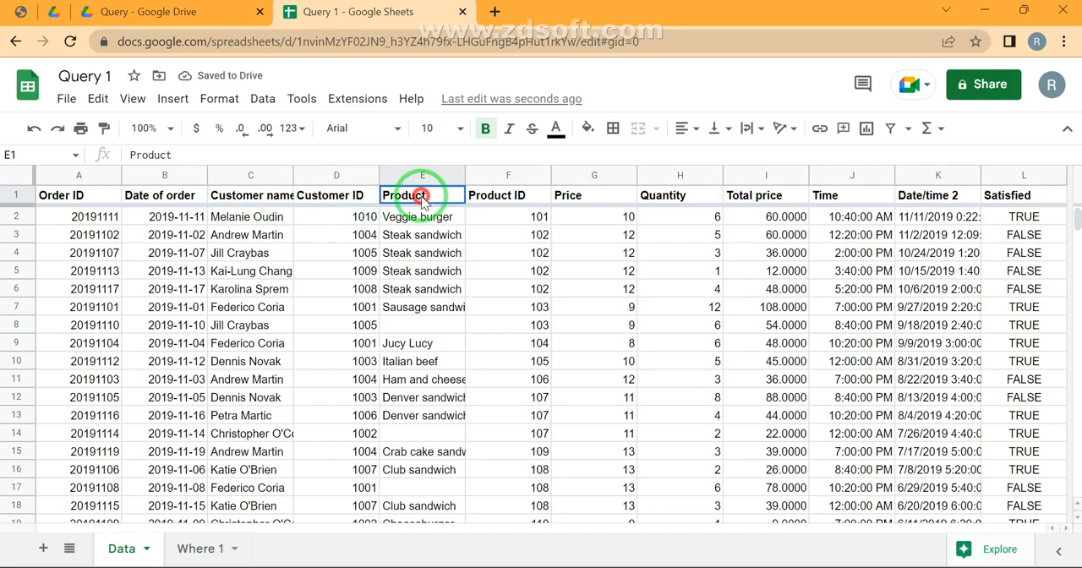
left_click(536, 198)
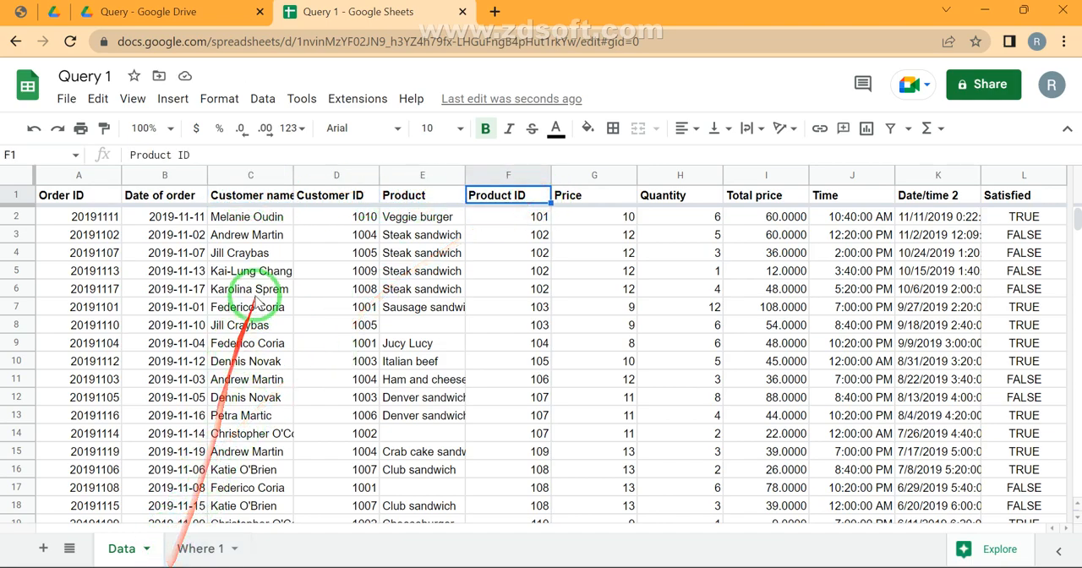
Return to the Where 1 sheet and open the E1 query for editing around the start of its Where clause
left_click(173, 549)
key("F2")
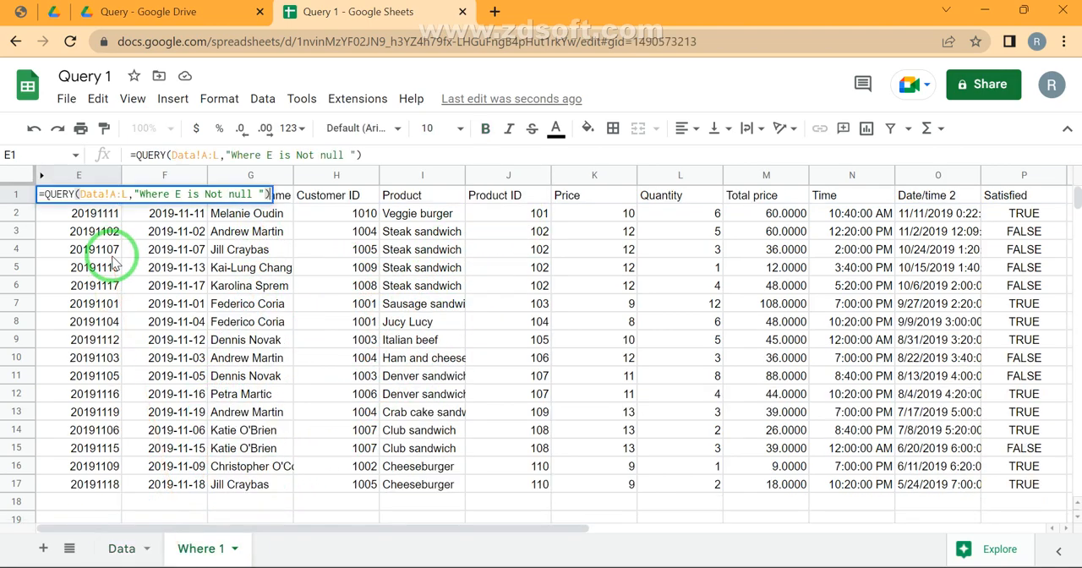
key("Left")
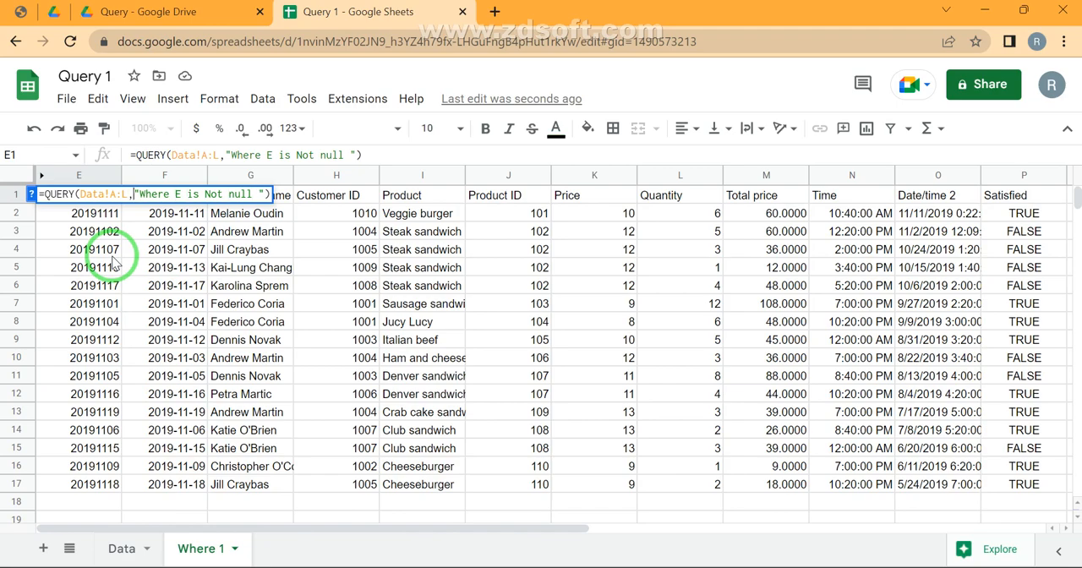
key("Right")
key("Right")
key("Right")
key("Right")
key("Right")
Review the sequence of query clauses from SELECT and WHERE through FORMAT in the Query Stages PDF
left_click(19, 11)
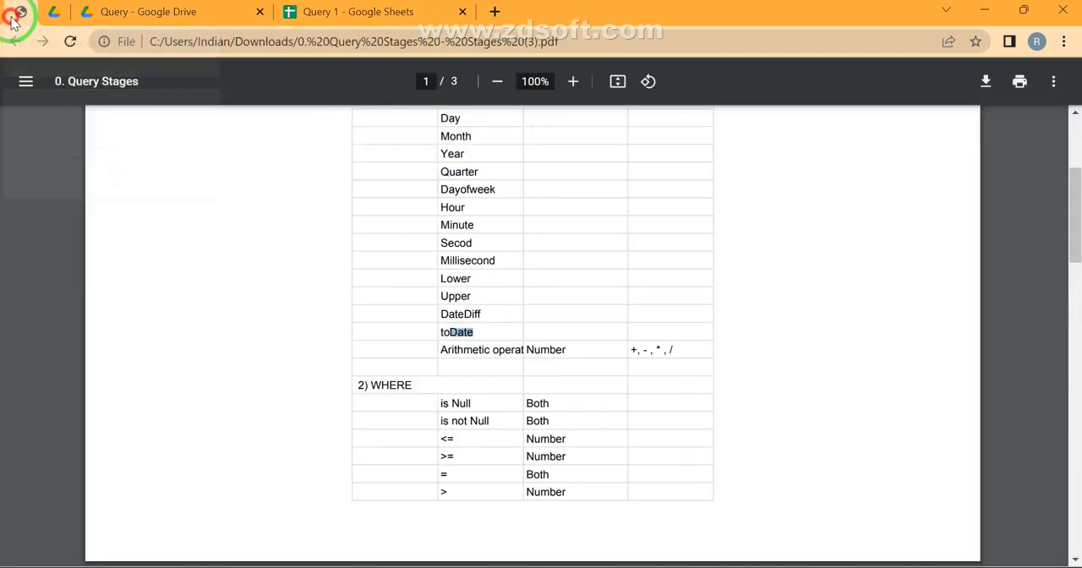
scroll(617, 249, "up", 3)
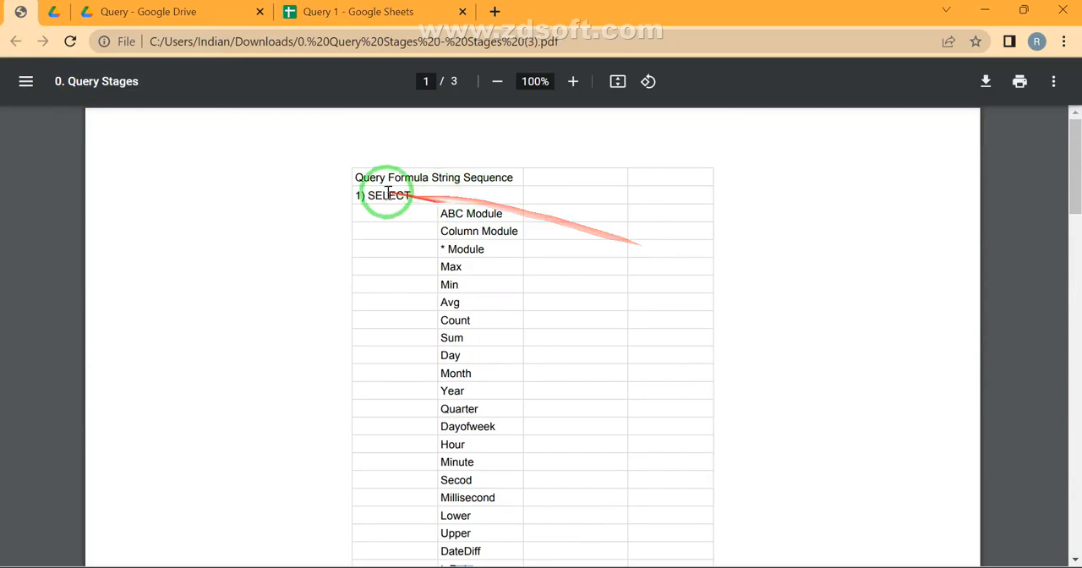
scroll(409, 201, "down", 7)
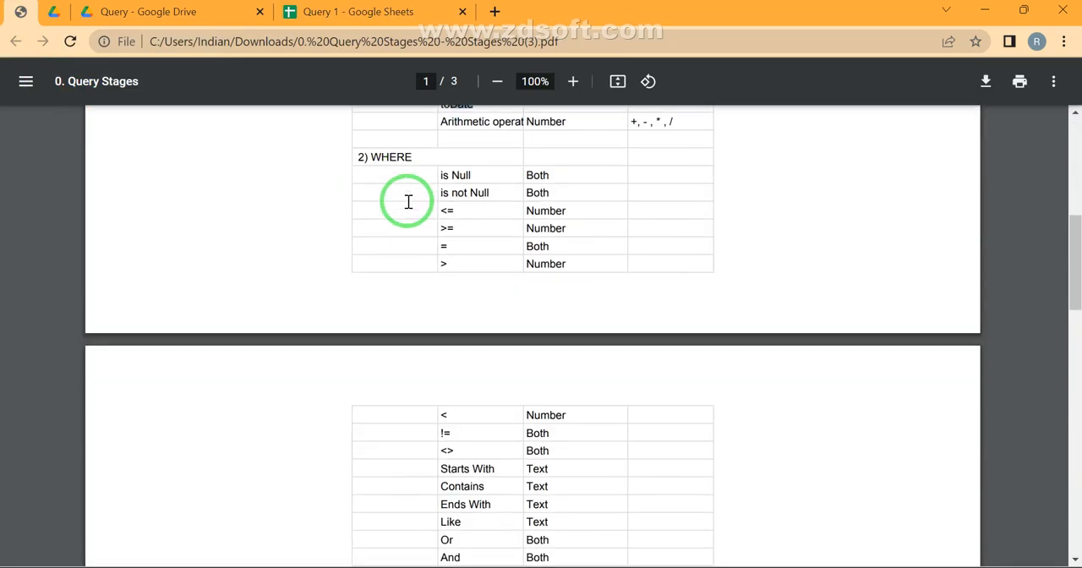
scroll(407, 201, "down", 2)
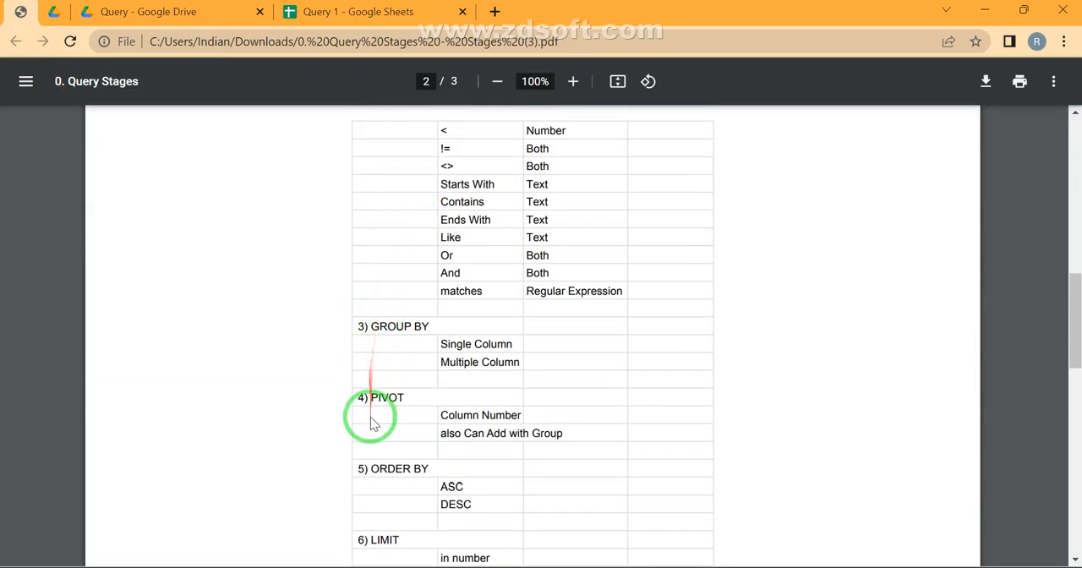
scroll(374, 418, "down", 1)
scroll(374, 423, "down", 2)
scroll(374, 423, "down", 3)
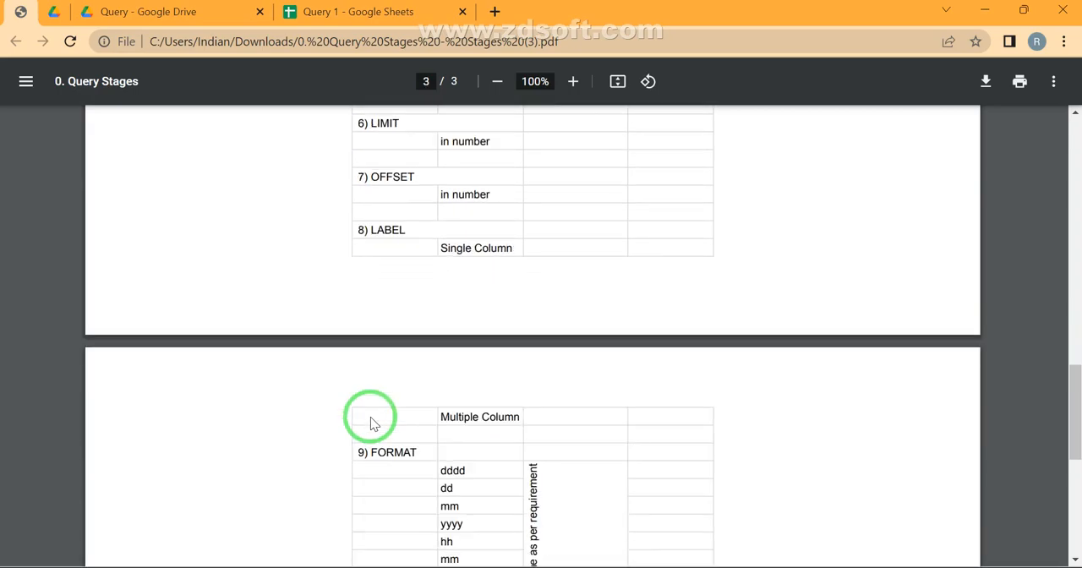
scroll(374, 423, "up", 15)
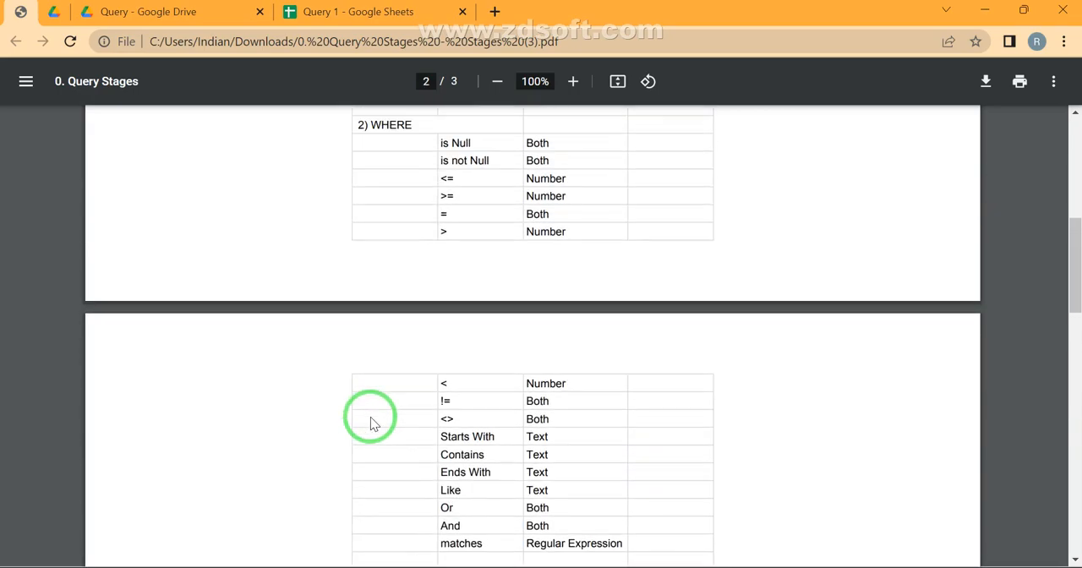
scroll(374, 423, "down", 3)
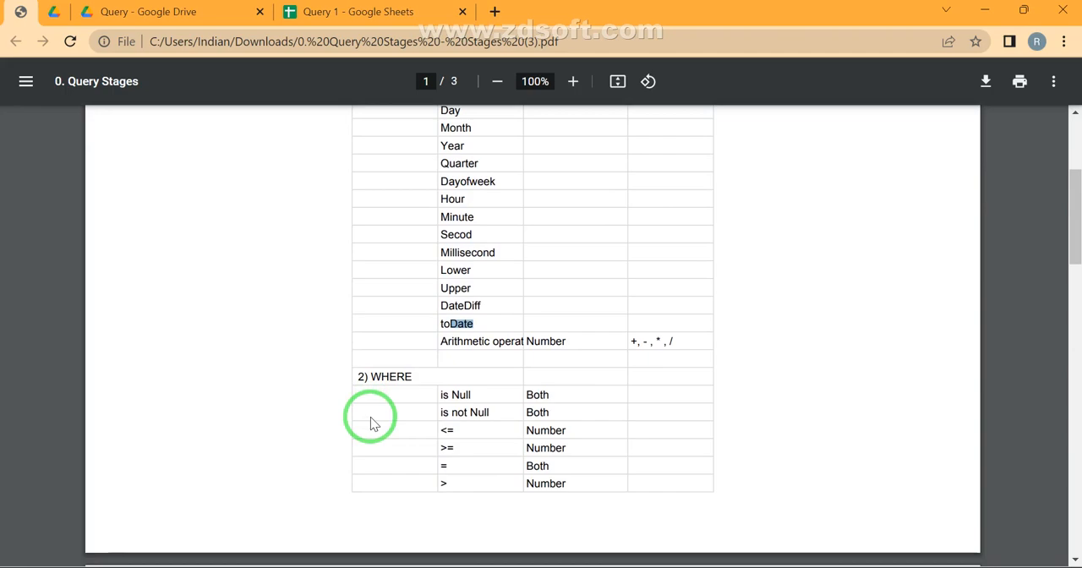
Return to the Query 1 spreadsheet and append "Select C,E,F" after the Where clause of the E1 query
left_click(404, 14)
type("Select")
type(" C")
type("E")
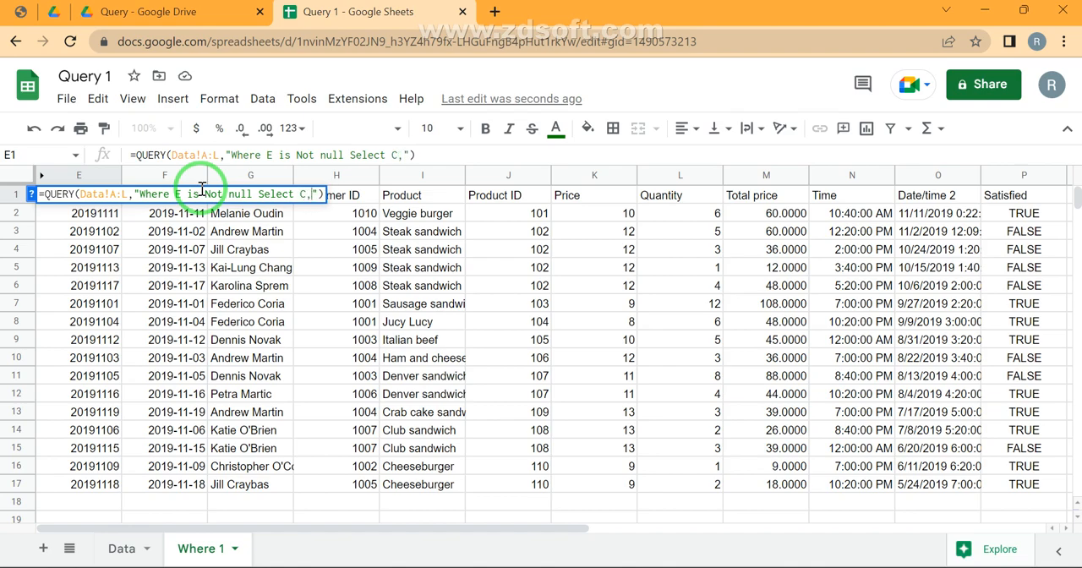
type(",F")
key("Return")
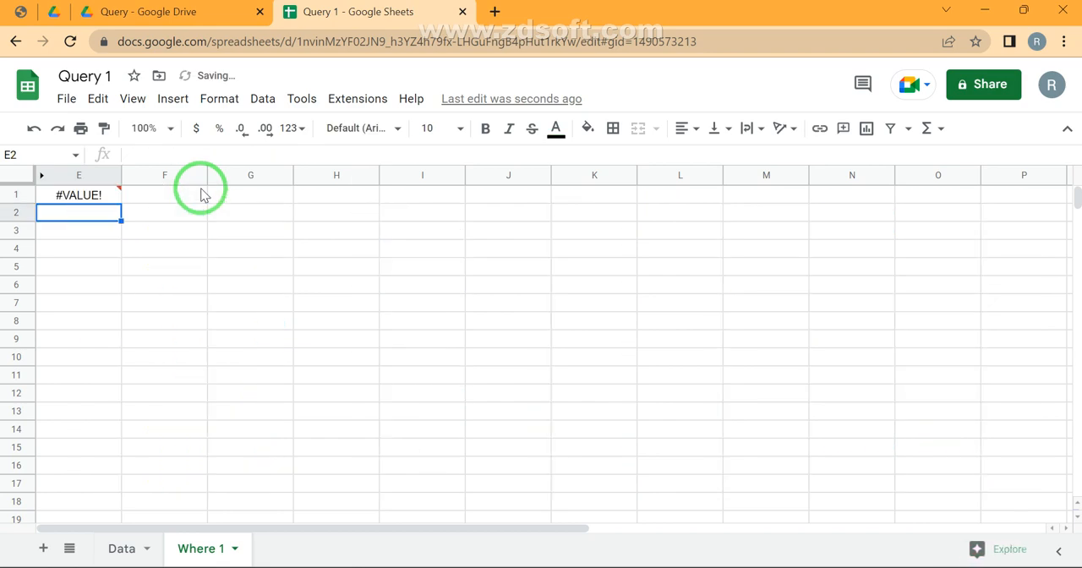
key("Up")
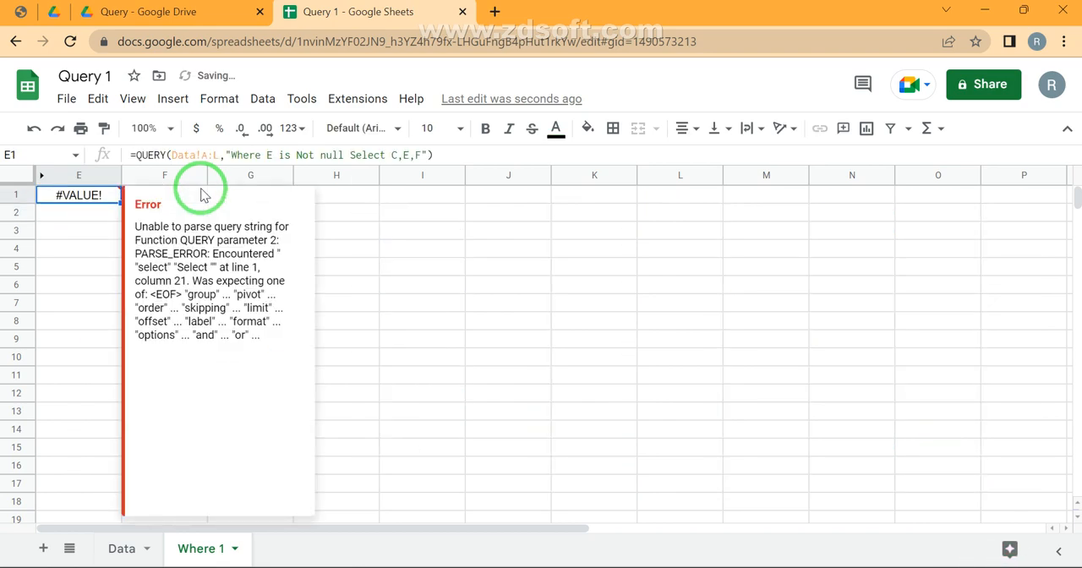
Move the "Select C,E,F" clause in front of "Where E is Not null" in the E1 query
key("F2")
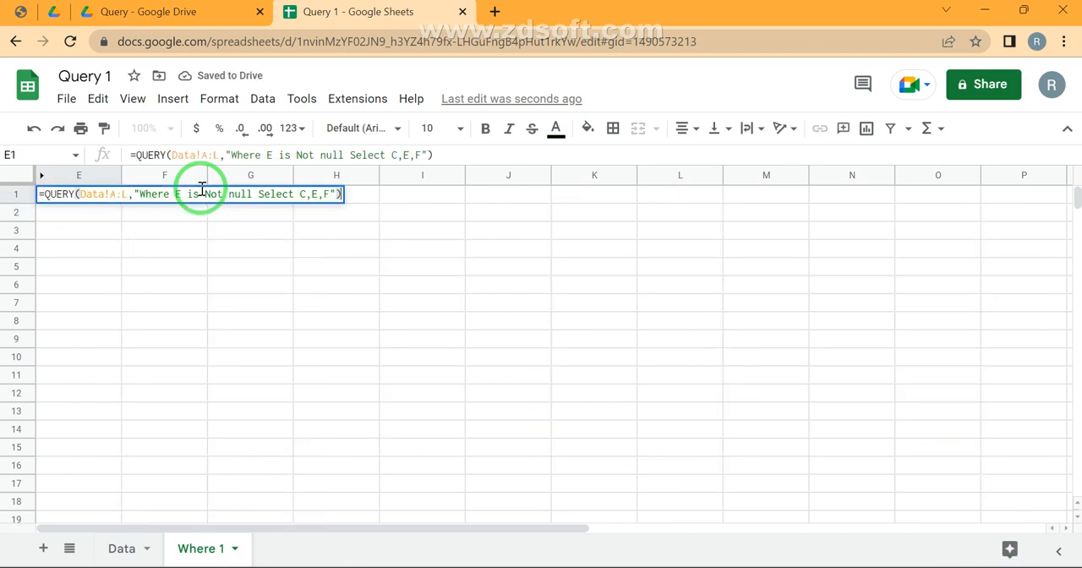
key("Left")
key("shift+Left")
key("shift+Left")
key("shift+Left")
key("shift+Left")
key("shift+Left")
key("shift+Left")
key("shift+Left")
key("shift+Left")
key("shift+Left")
key("shift+Left")
key("shift+Left")
key("shift+Left")
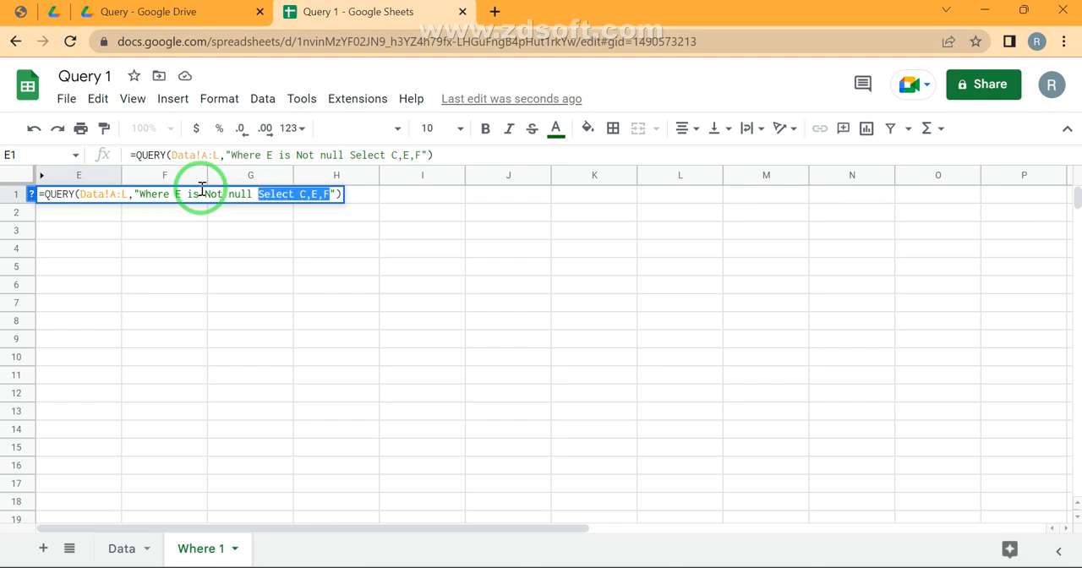
key("BackSpace")
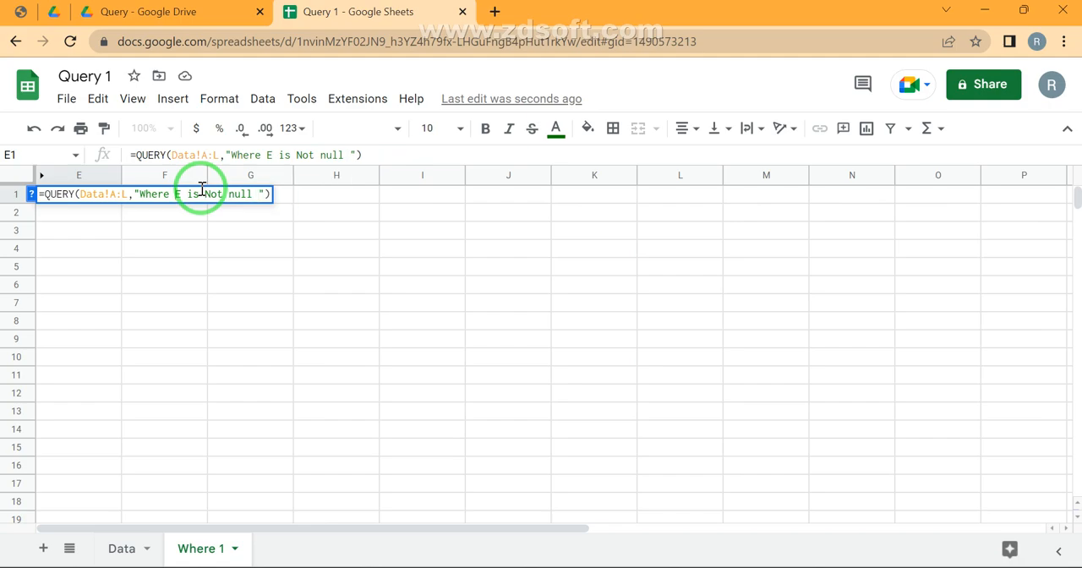
key("ctrl+z")
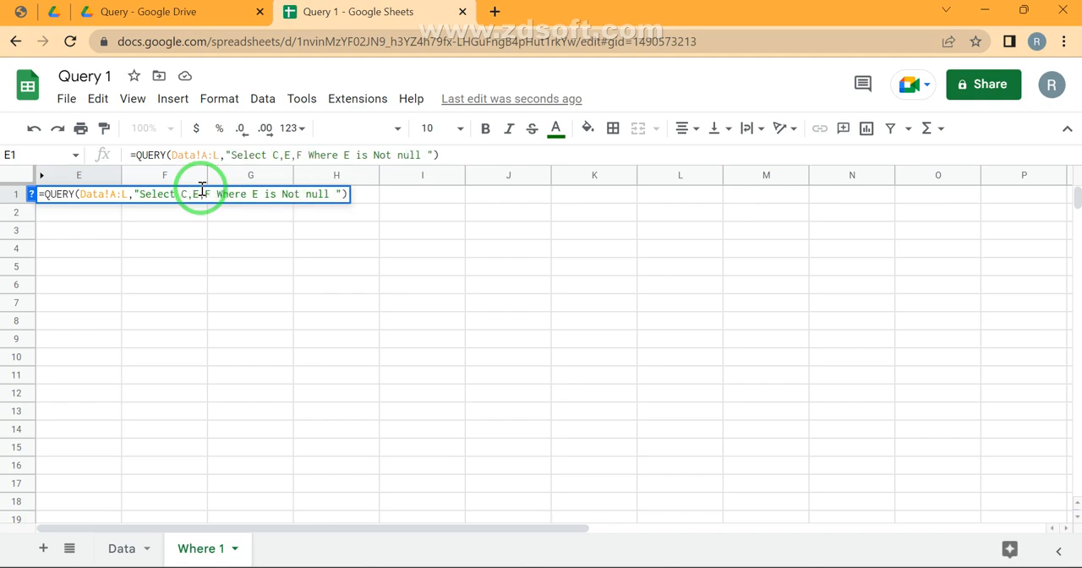
key("Return")
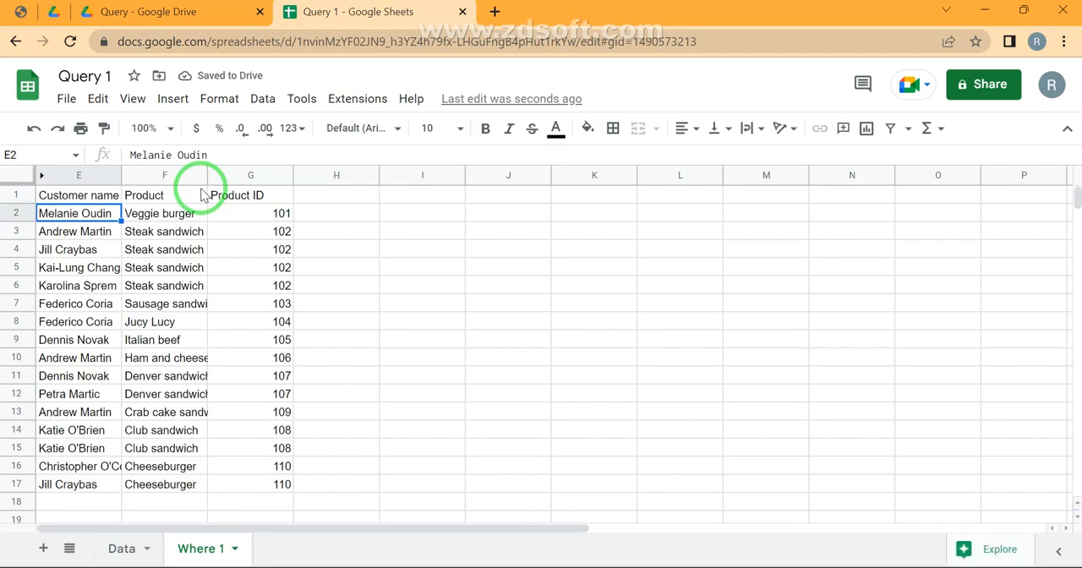
Review the Select clause, its column list C,E,F and the Where clause in the E1 query, leaving the formula as it is
key("Up")
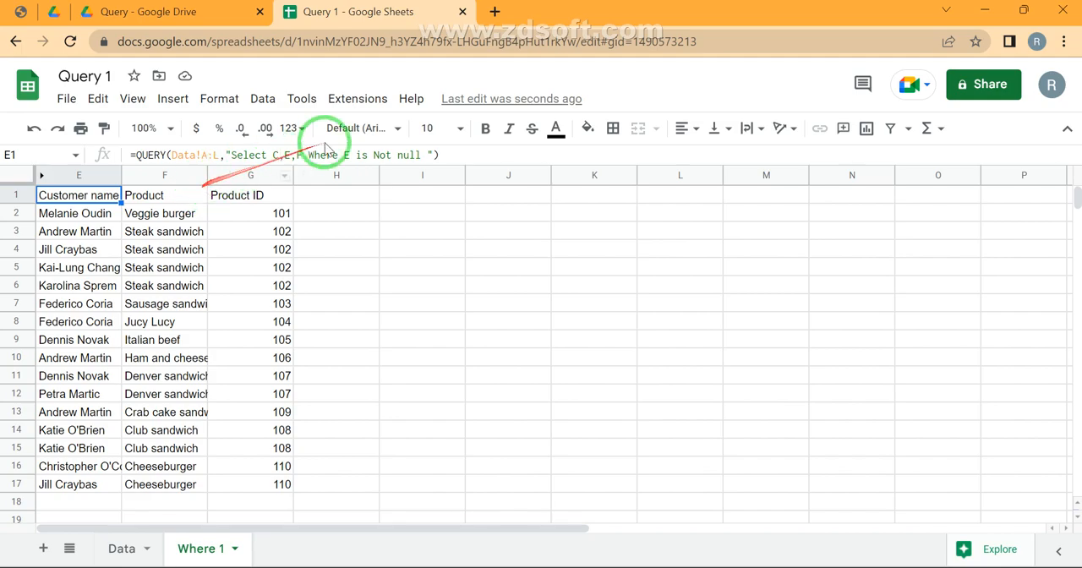
left_click_drag(232, 155, 306, 156)
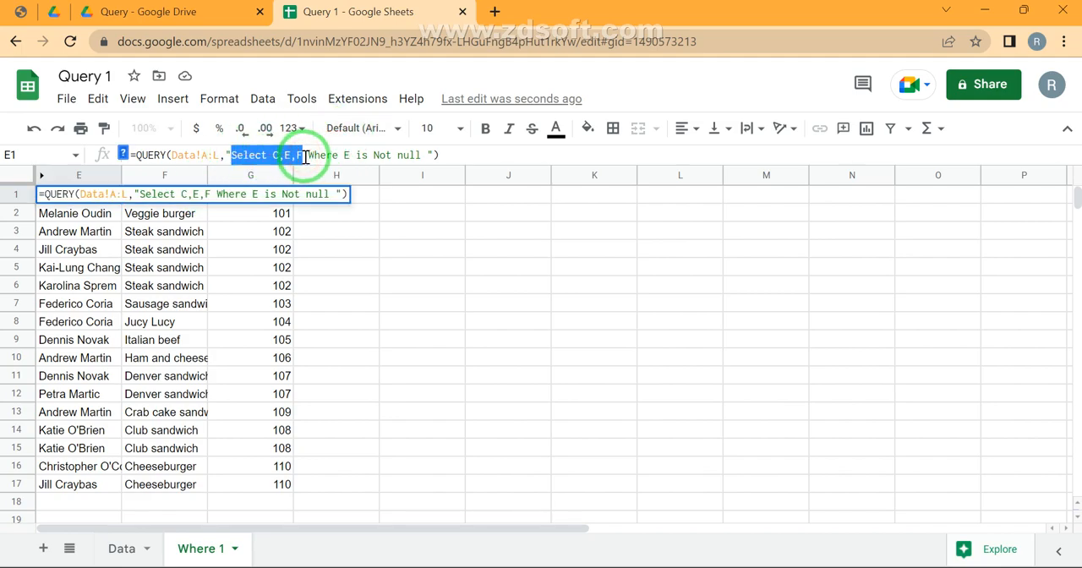
left_click(305, 155)
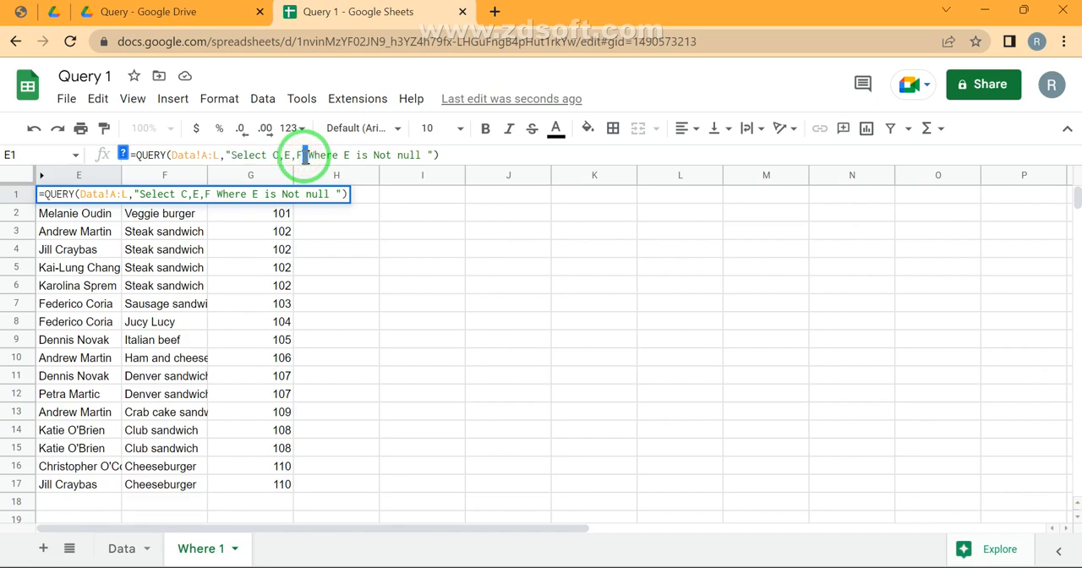
left_click(312, 156)
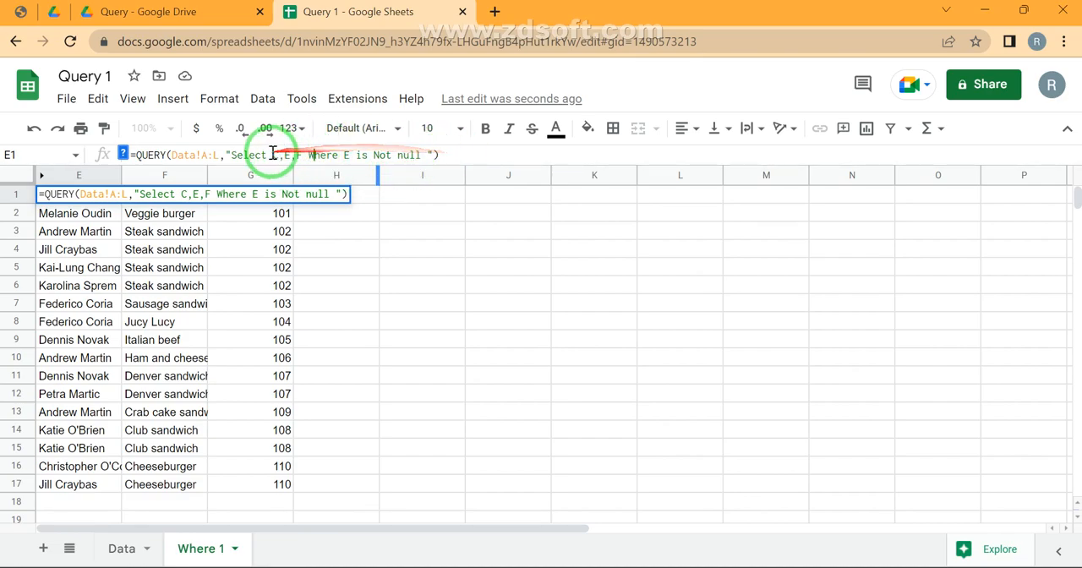
left_click_drag(271, 156, 307, 162)
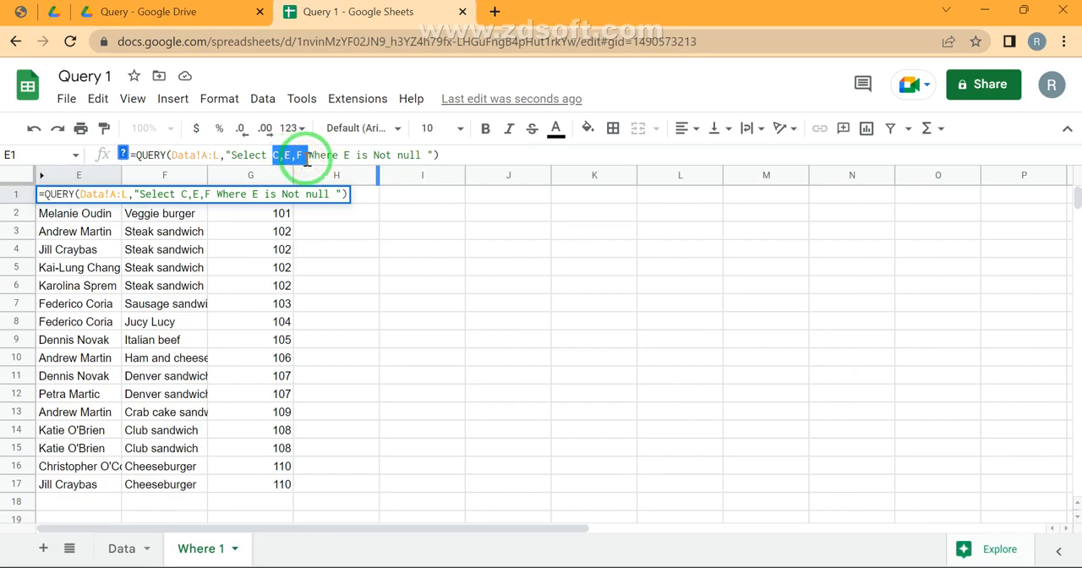
left_click_drag(289, 155, 459, 144)
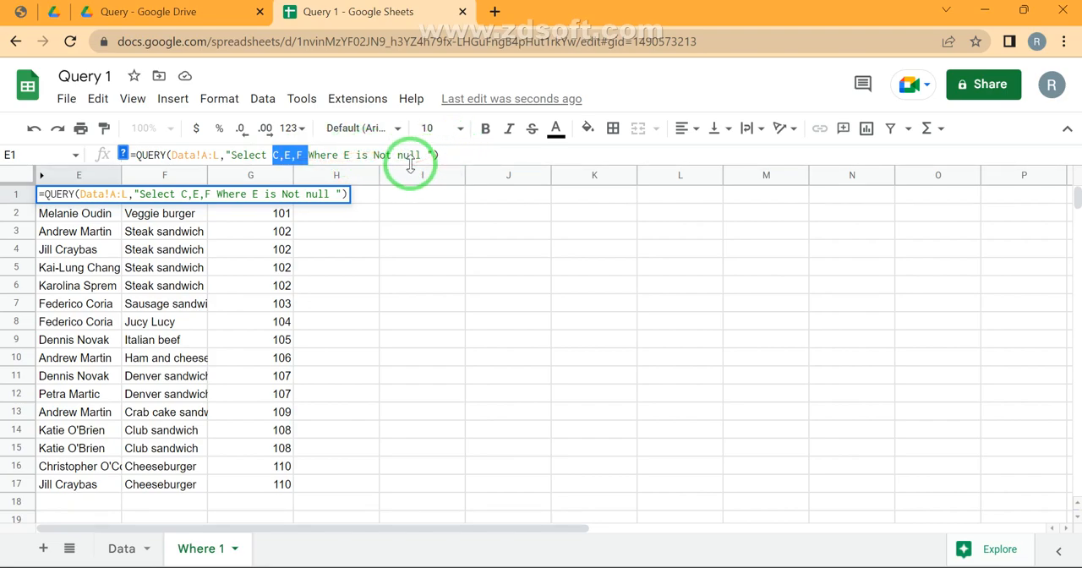
type("``")
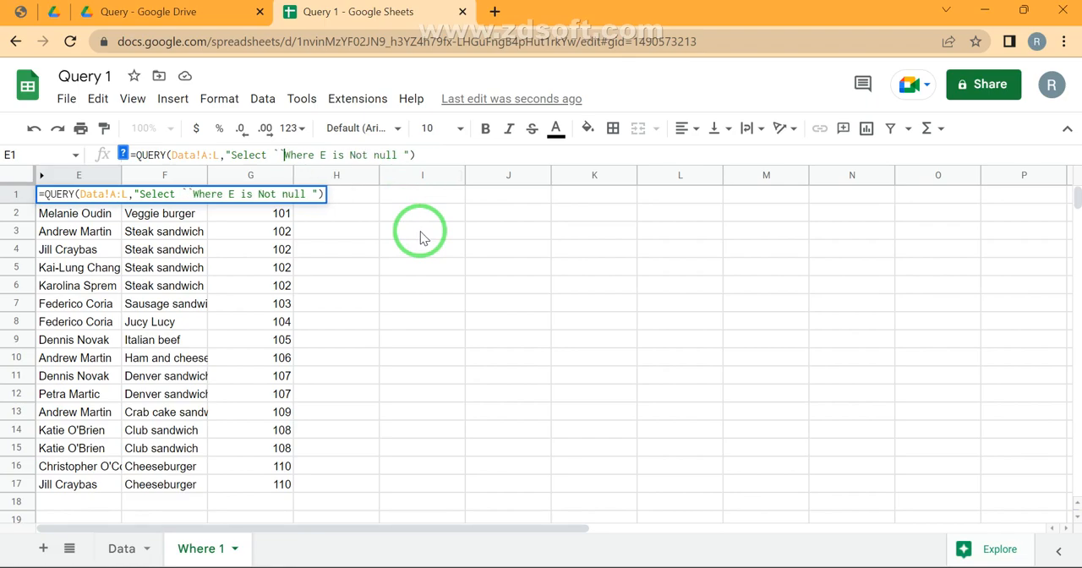
key("Escape")
Hide columns E to G on the Where 1 sheet
key("ctrl+space")
key("shift+Right")
key("shift+Right")
key("ctrl+alt+0")
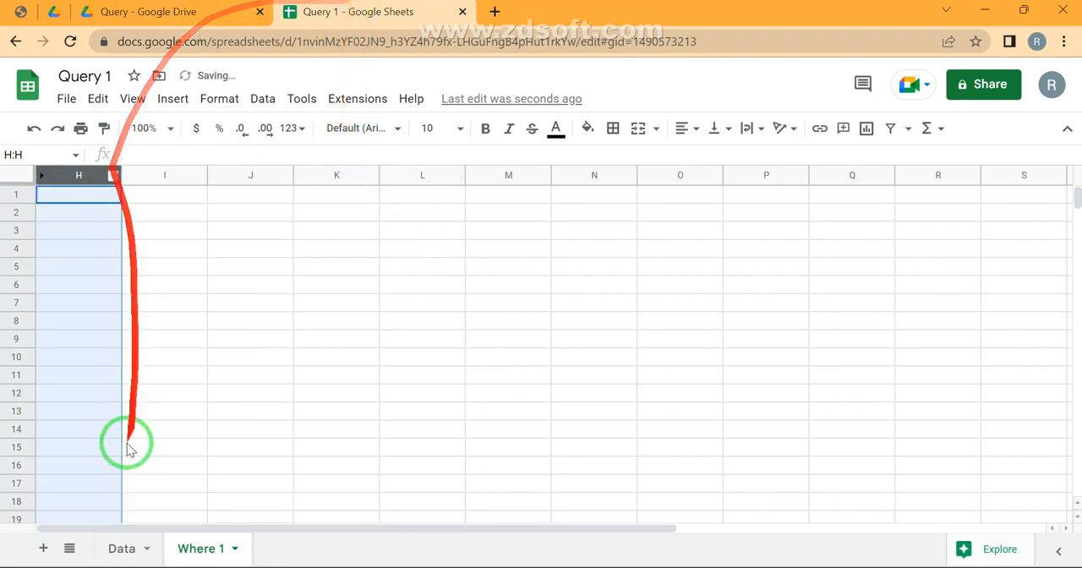
Check the WHERE comparison operators in the Query Stages PDF and the Price column on the Data sheet
left_click(121, 550)
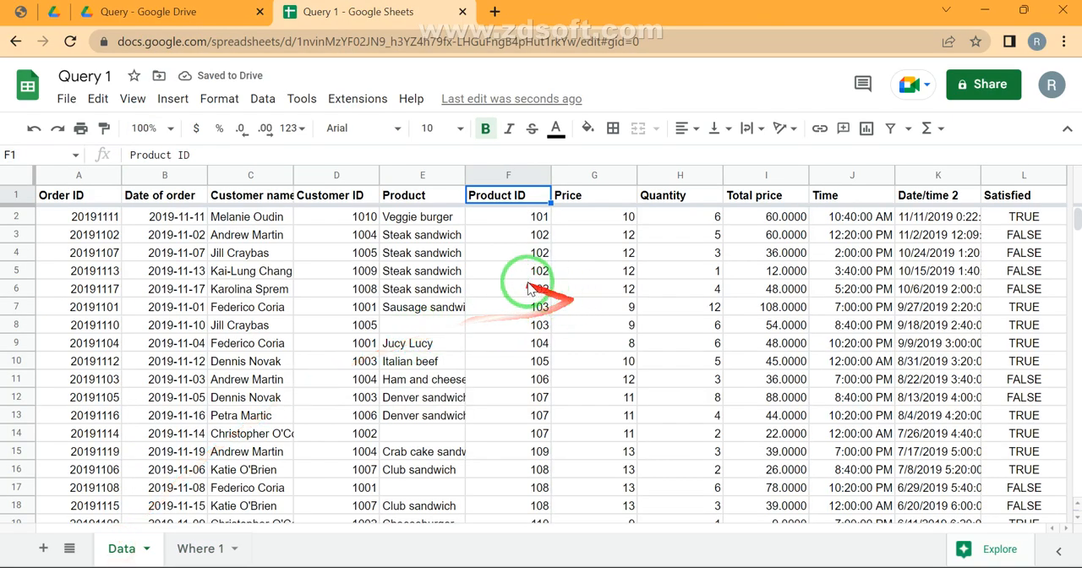
left_click(20, 11)
left_click_drag(460, 428, 438, 429)
left_click(359, 12)
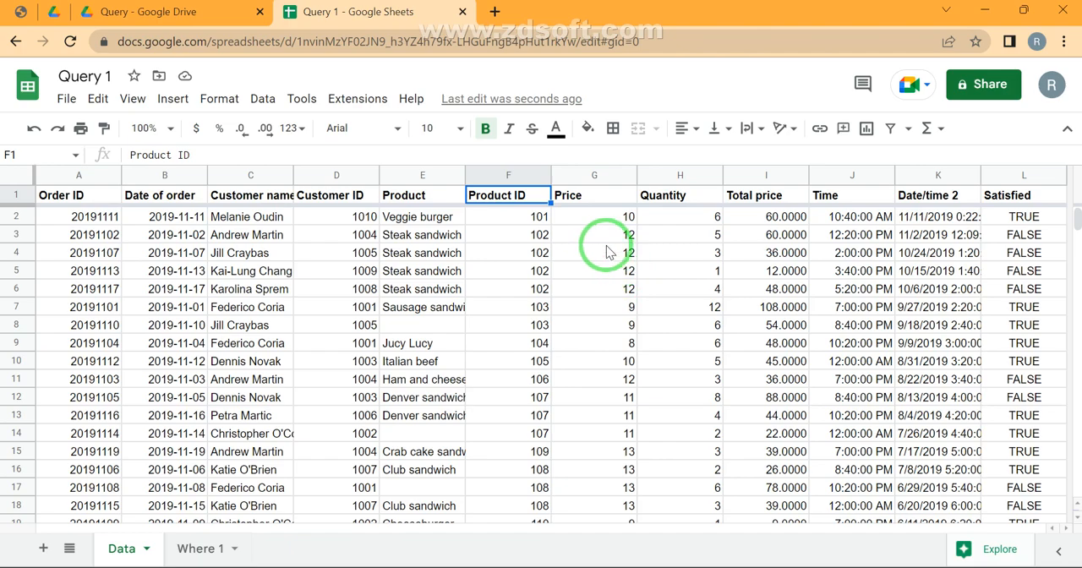
left_click(620, 220)
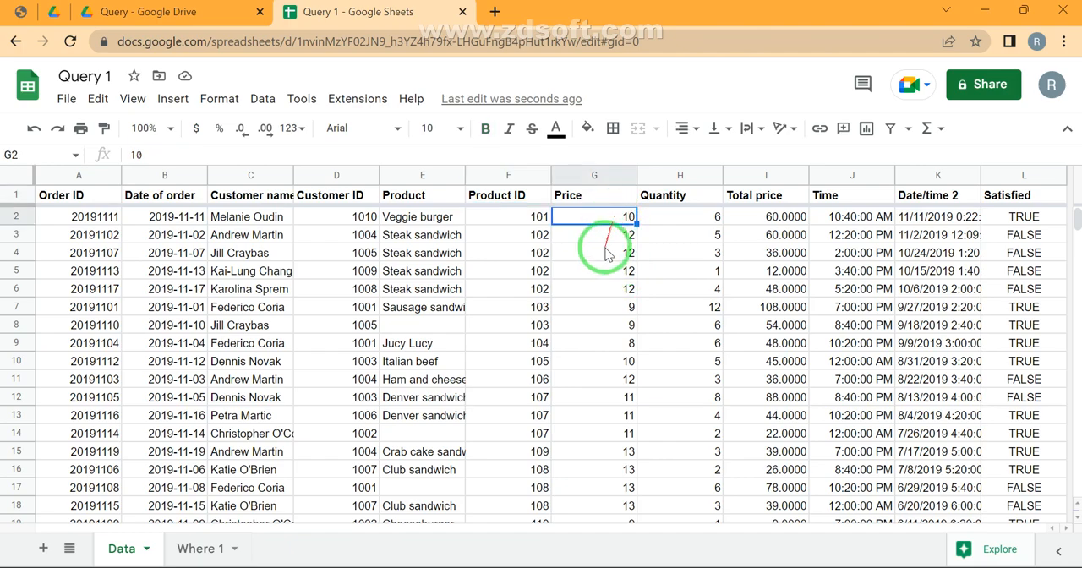
Go back to the Where 1 sheet and hide columns H and I
left_click(190, 538)
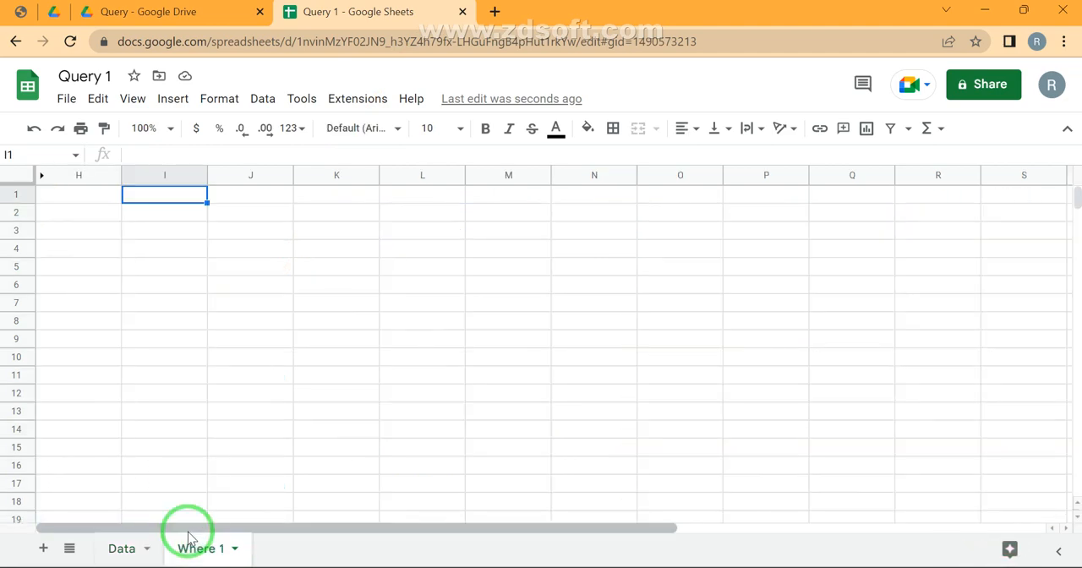
key("ctrl+alt+0")
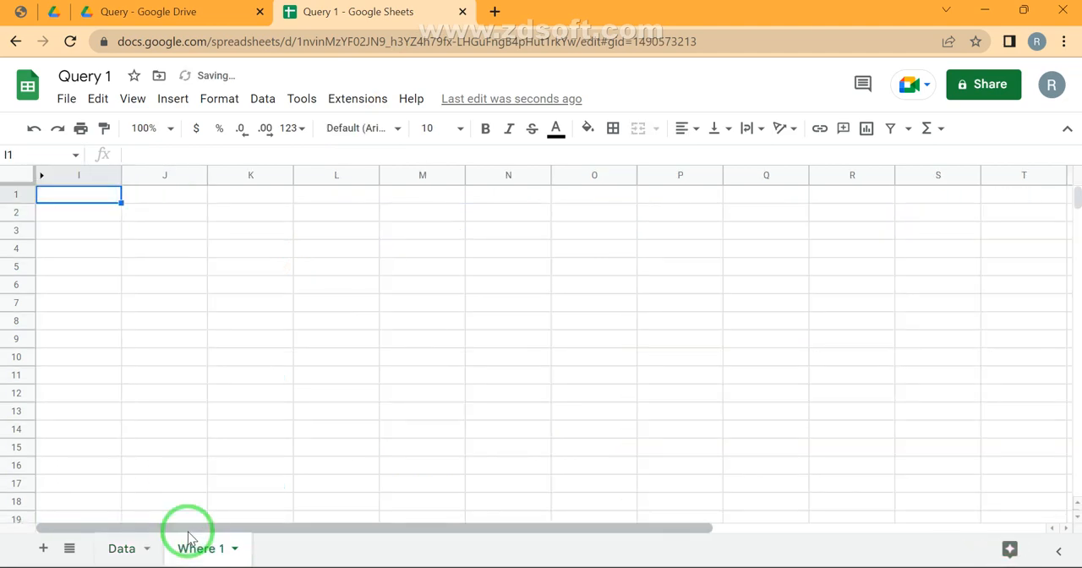
key("ctrl+space")
key("ctrl+alt+0")
Enter =QUERY(Data!A1:L,"Where G=10") in J1 to filter the Data sheet by price
type("=1")
key("BackSpace")
type("que")
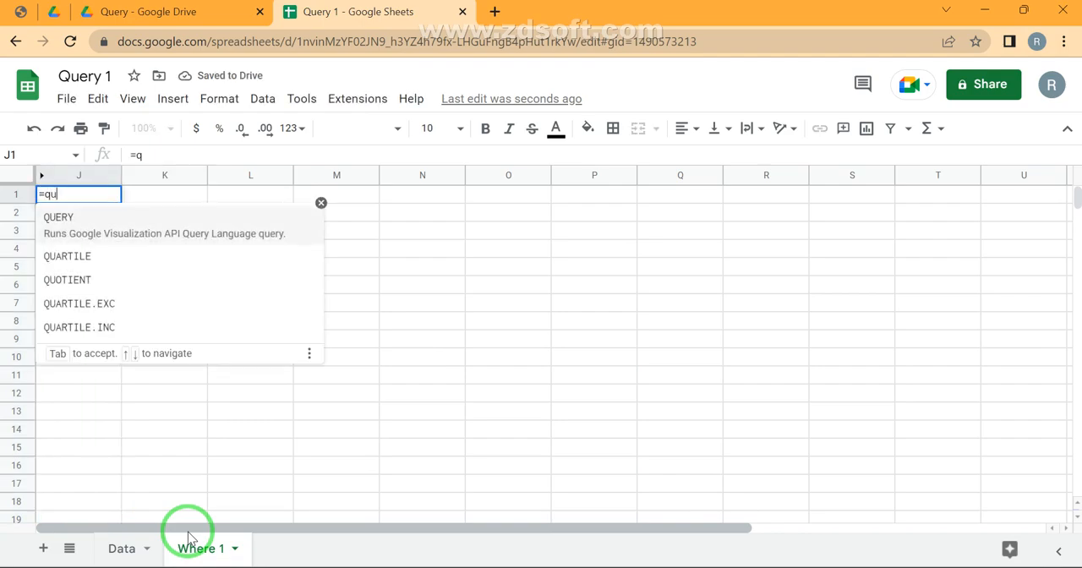
key("Tab")
left_click(134, 546)
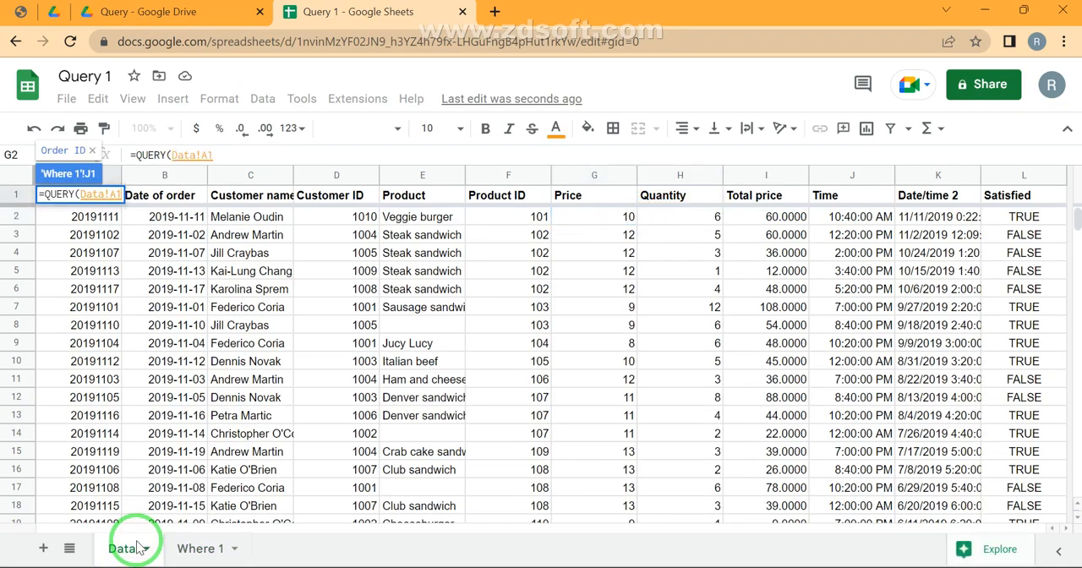
key("ctrl+a")
type(",\"Where")
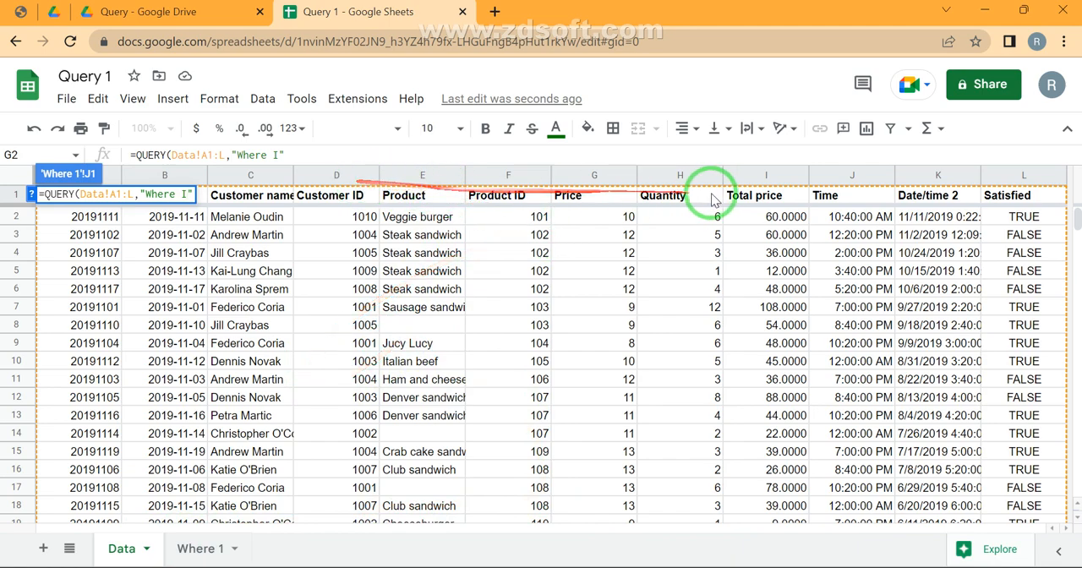
type("I")
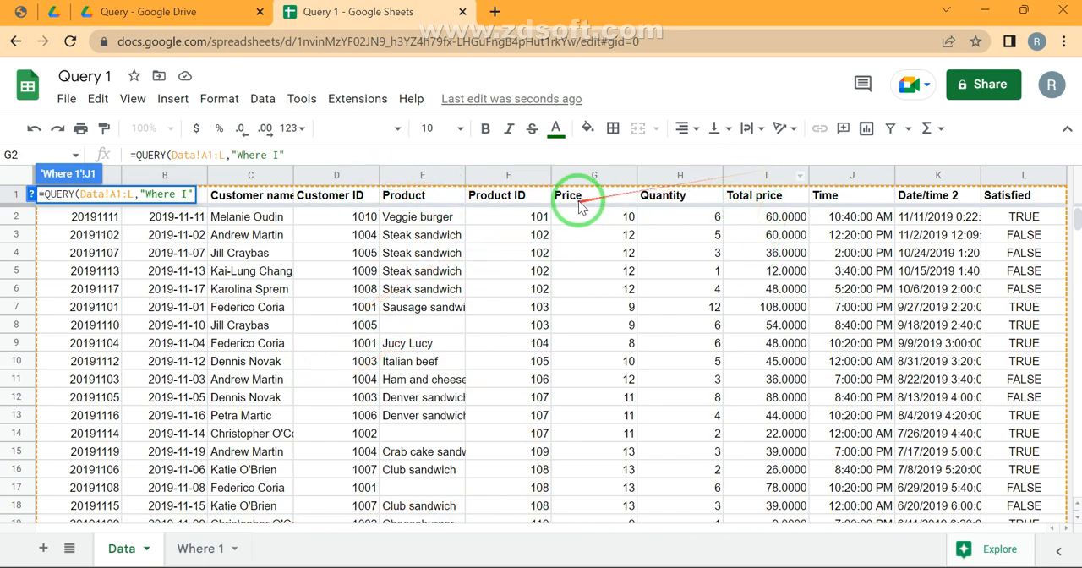
key("BackSpace")
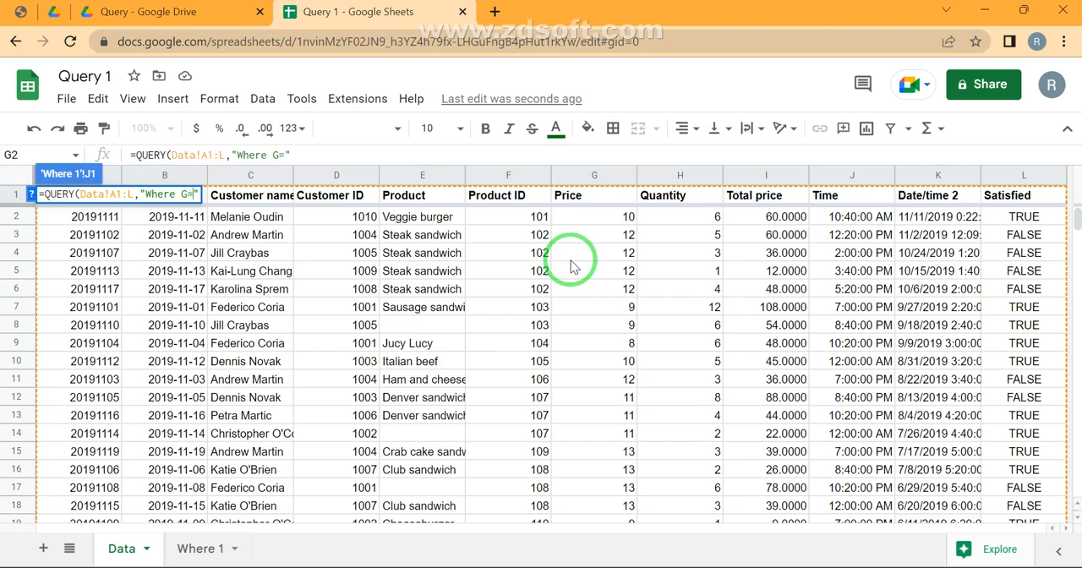
key("Return")
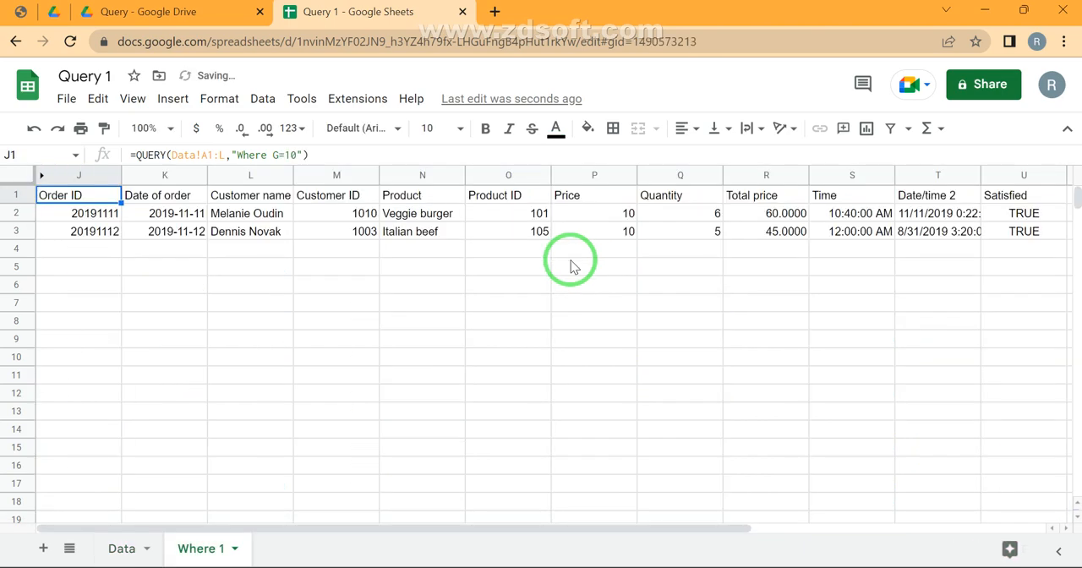
Change the condition of the J1 query to G>=10
key("Return")
type(">")
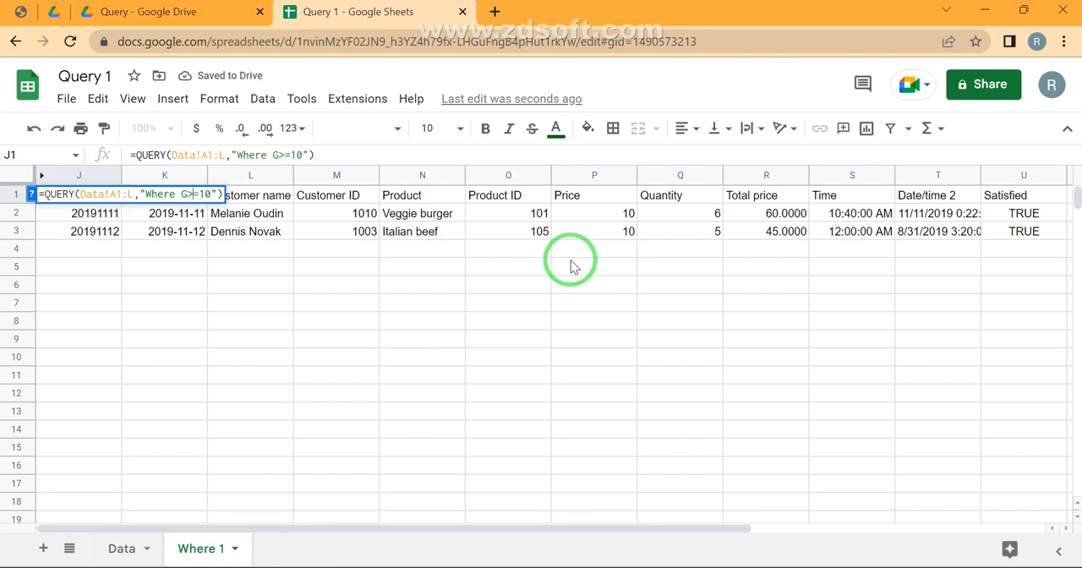
key("Return")
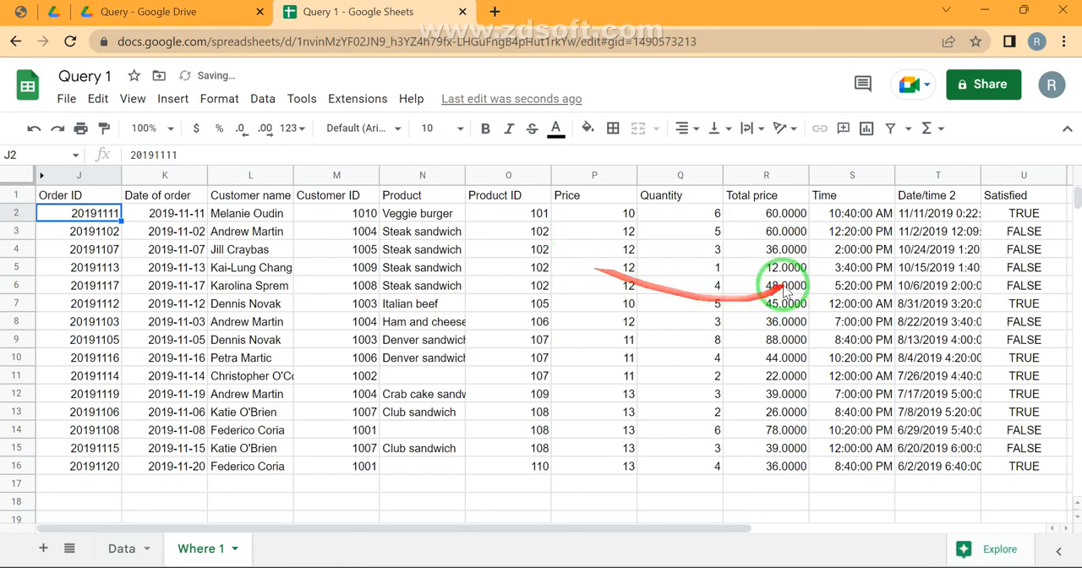
Check the Price values in P2:P16, the end of the J1 condition and the blank Product cell N11
left_click(609, 217)
left_click_drag(608, 217, 605, 465)
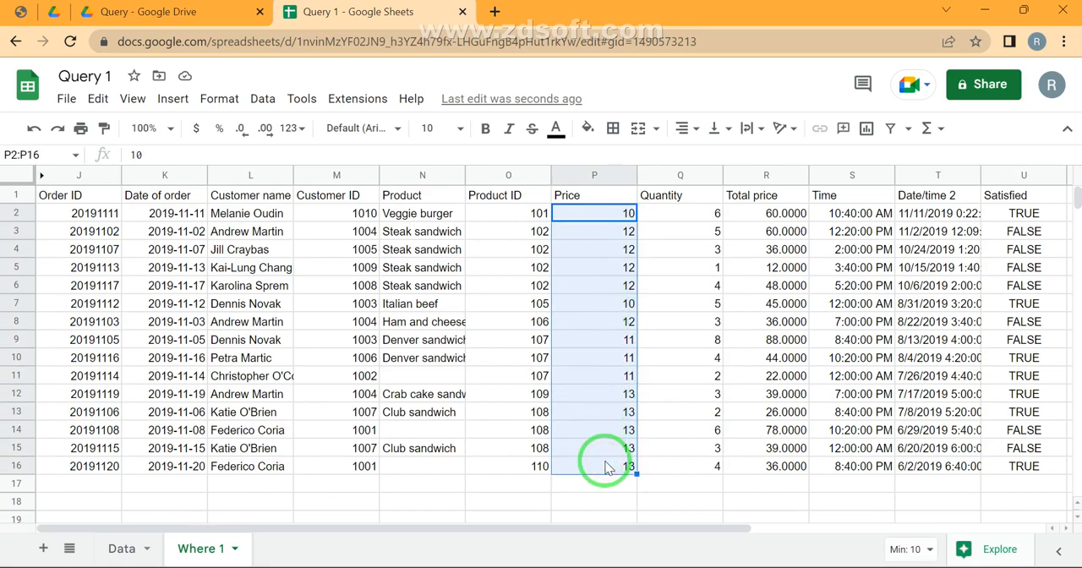
left_click(89, 199)
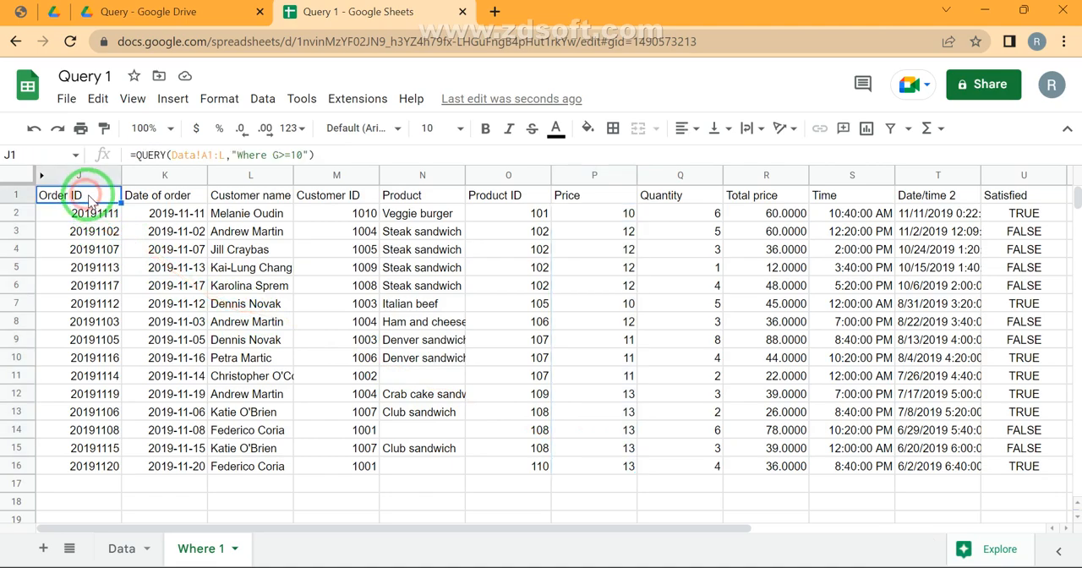
left_click(304, 155)
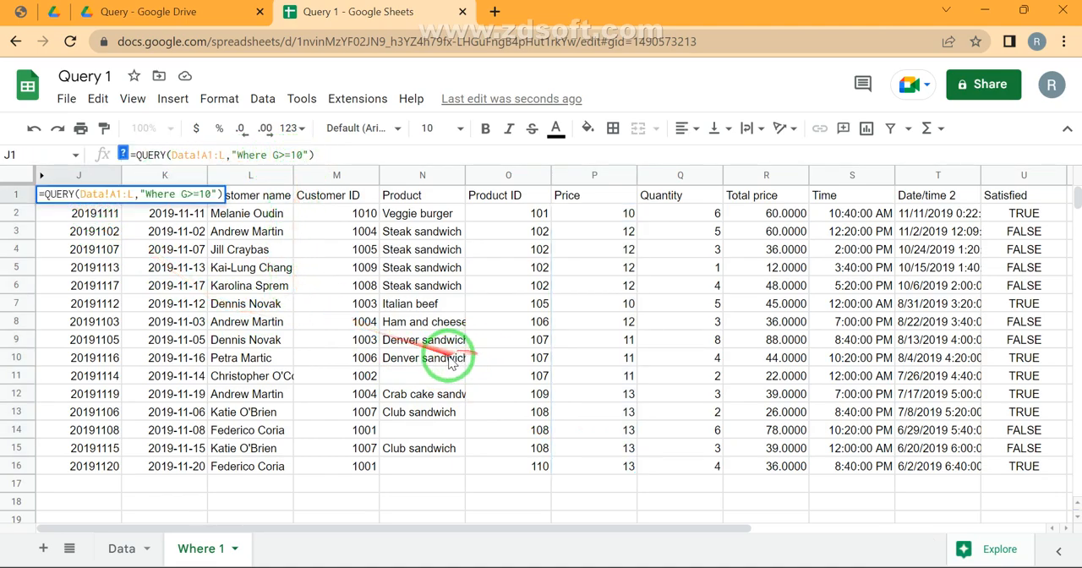
double_click(403, 380)
key("Escape")
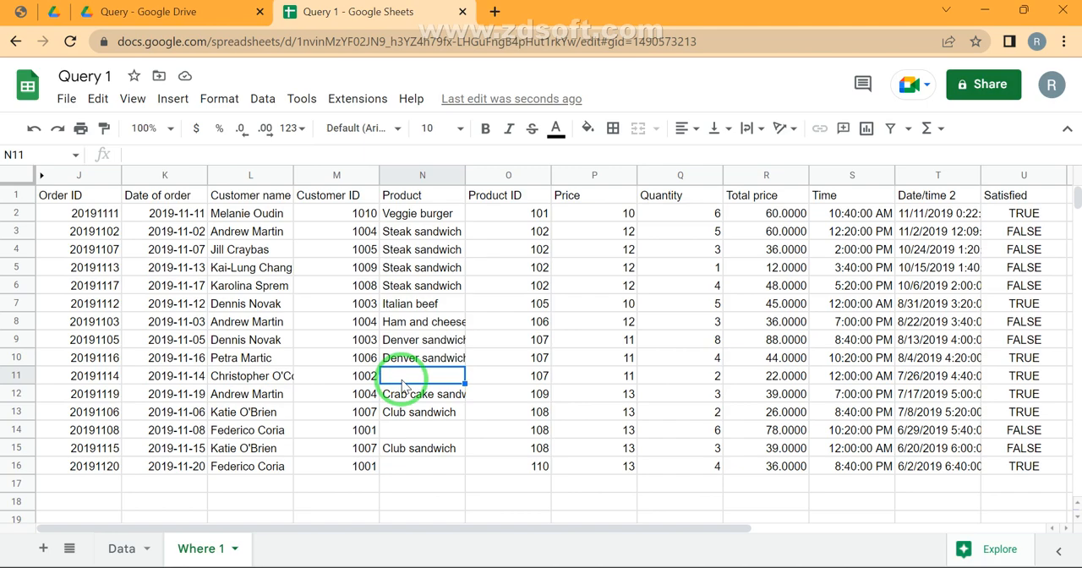
Extend the J1 query's condition to "Where G>=10 and E is not null"
key("ctrl+Up")
key("ctrl+Up")
key("ctrl+Left")
key("F1")
key("ctrl+w")
key("F2")
key("Left")
key("Left")
type("and")
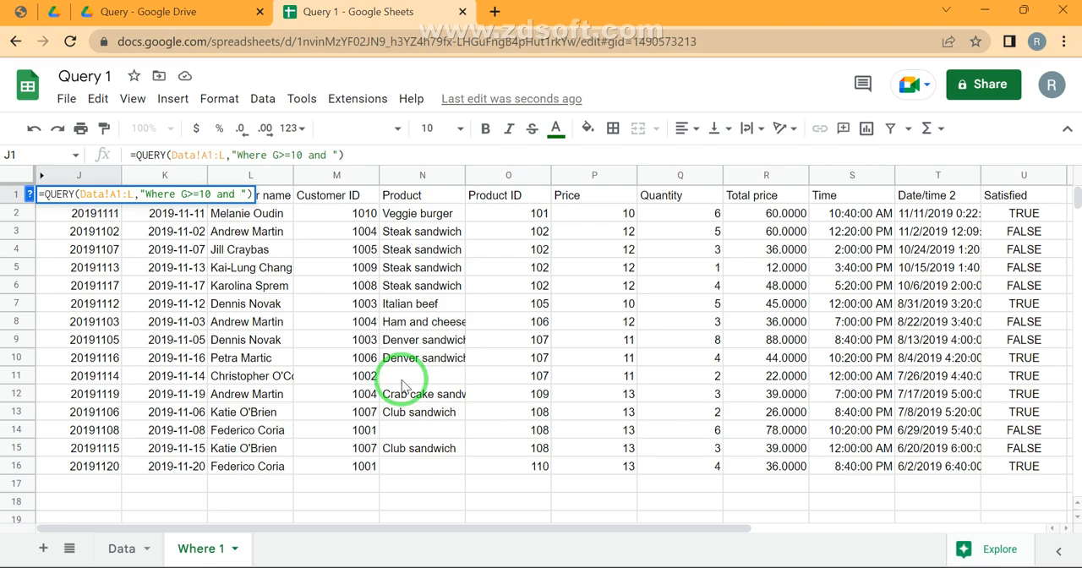
type("E is not nu")
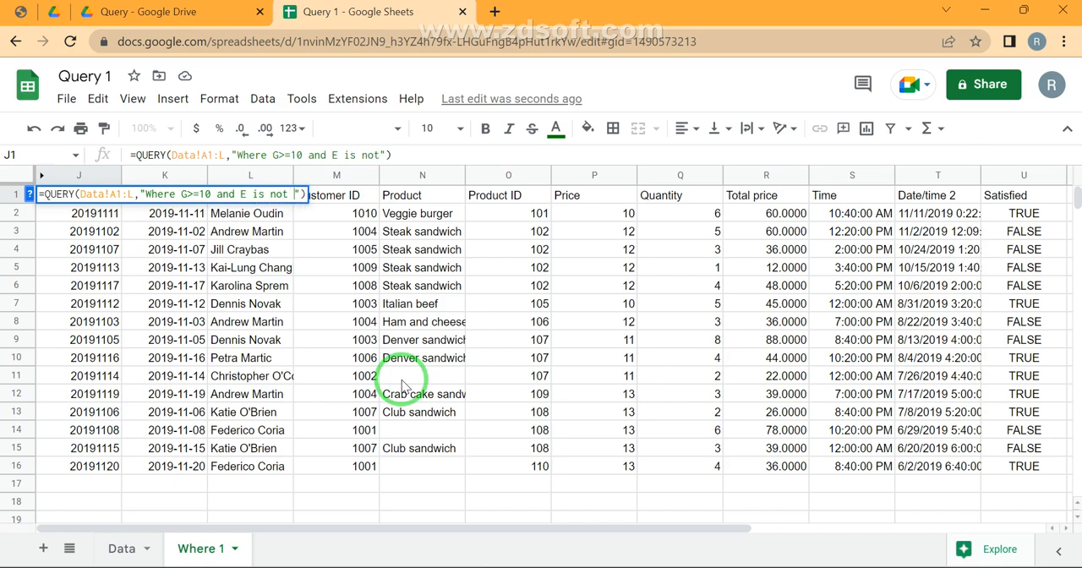
type("ll")
key("Return")
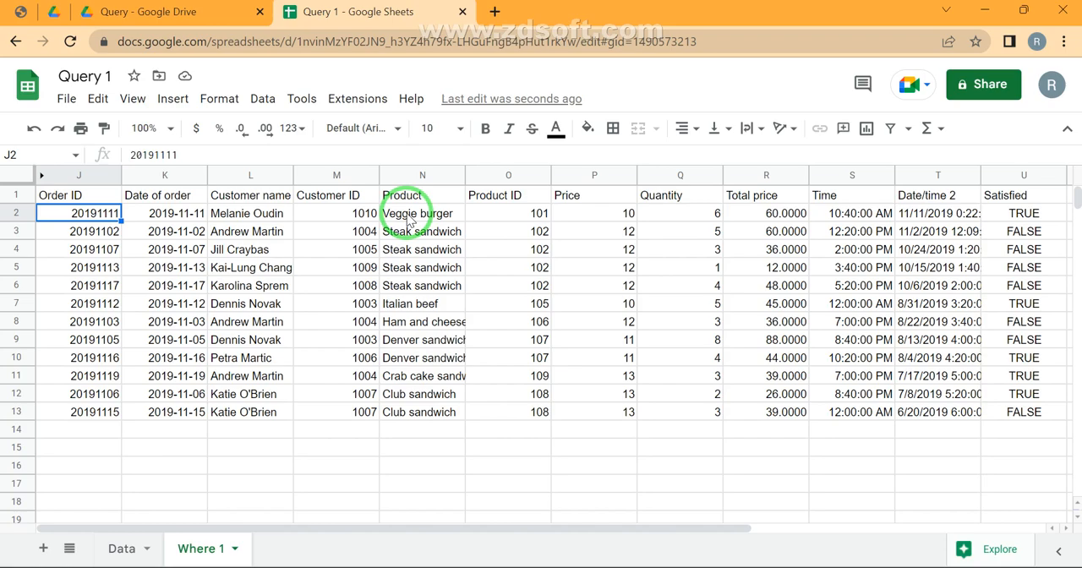
Remove the word "not" from the J1 query so its second condition reads E is null
key("Up")
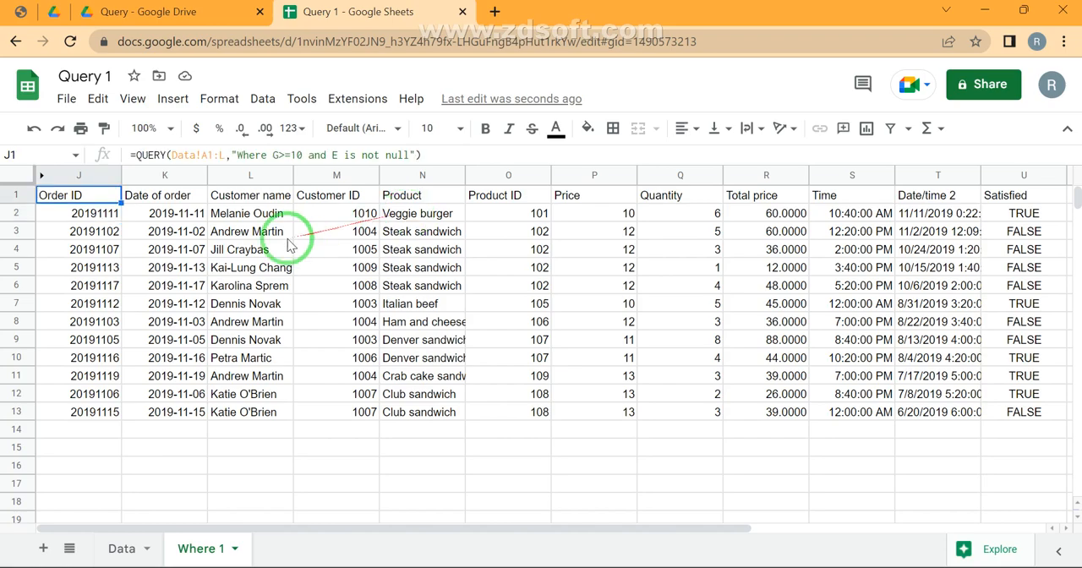
left_click(382, 155)
double_click(382, 155)
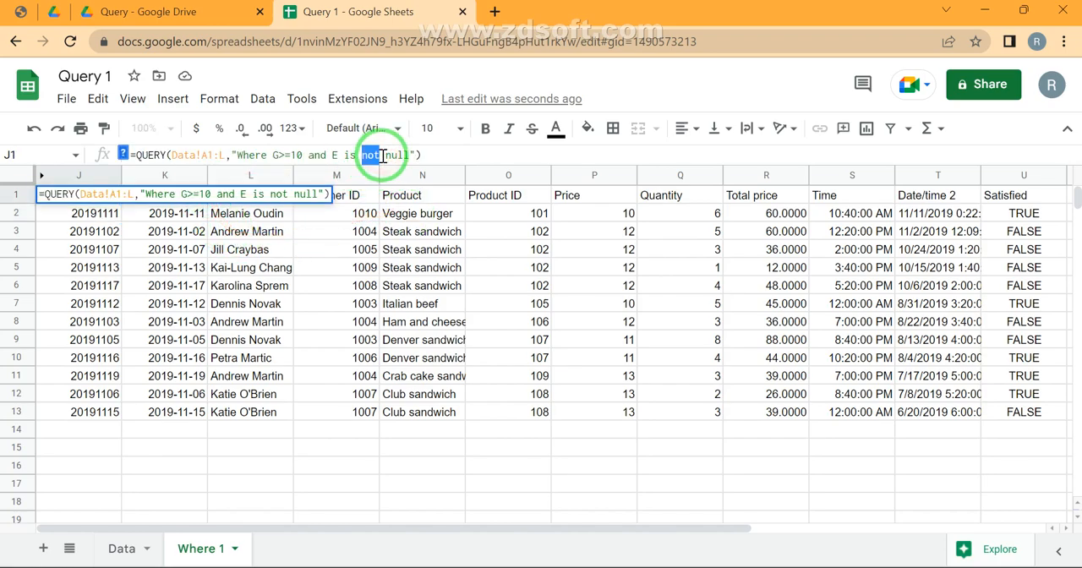
key("BackSpace")
key("Return")
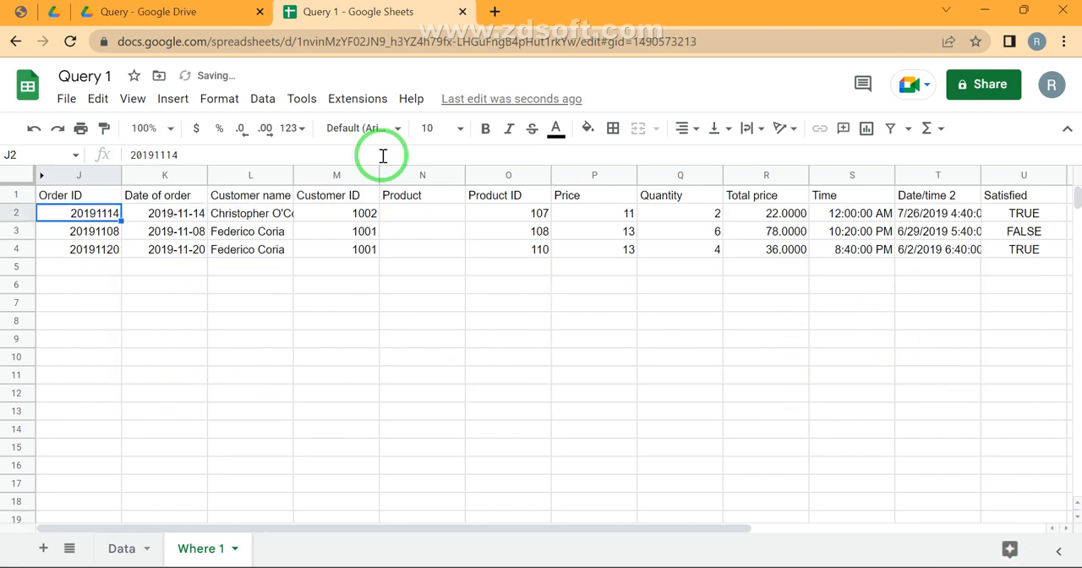
Check the Product ID values in O2:O4, the Price values in P2:P4 and the J1 formula
key("Right")
key("Right")
key("Right")
key("Right")
key("Right")
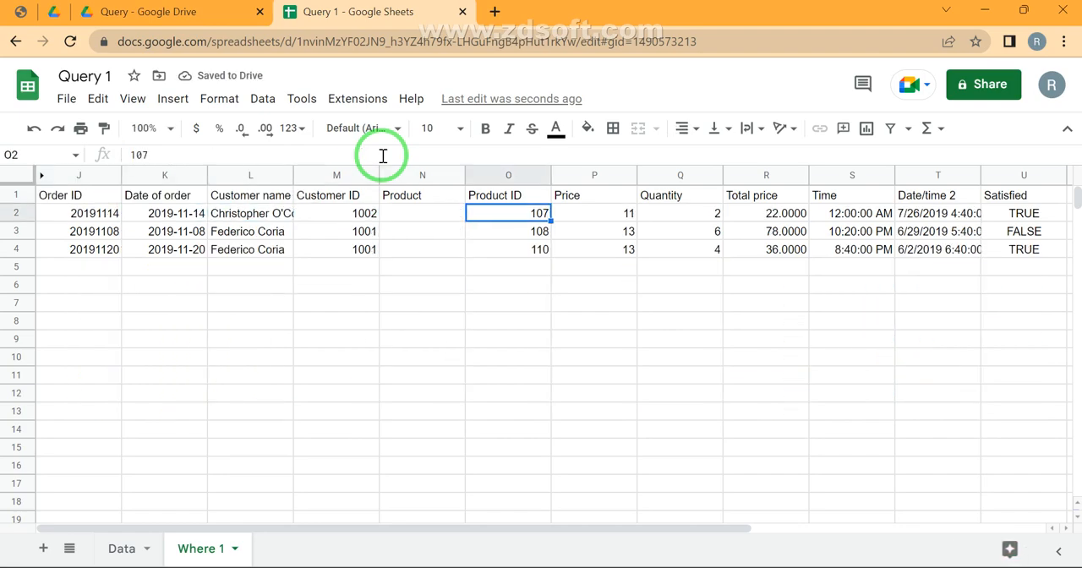
key("shift+Down")
key("shift+Down")
key("Right")
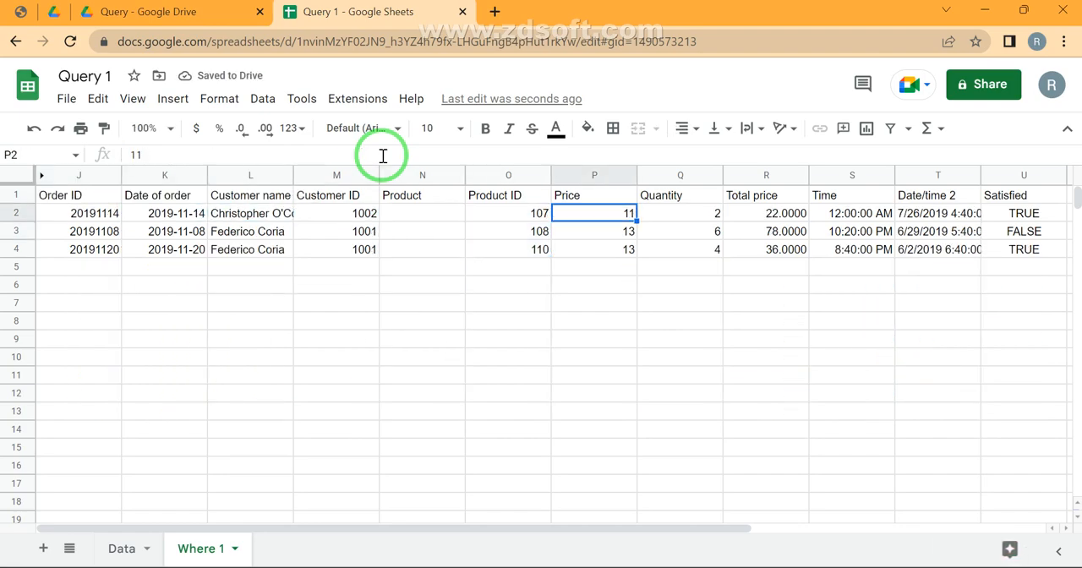
key("shift+Down")
key("shift+Down")
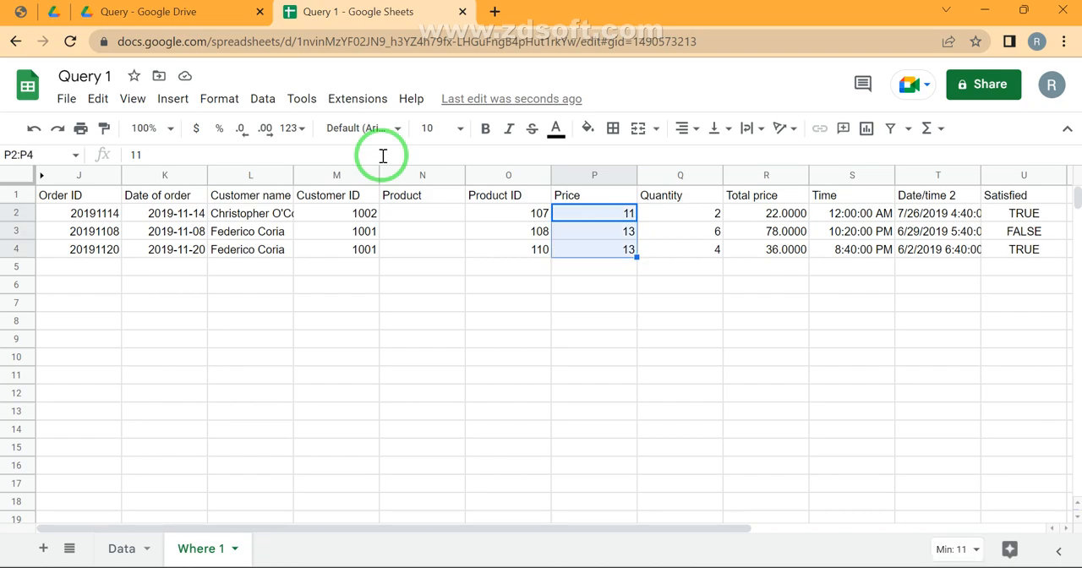
key("Up")
key("ctrl+Left")
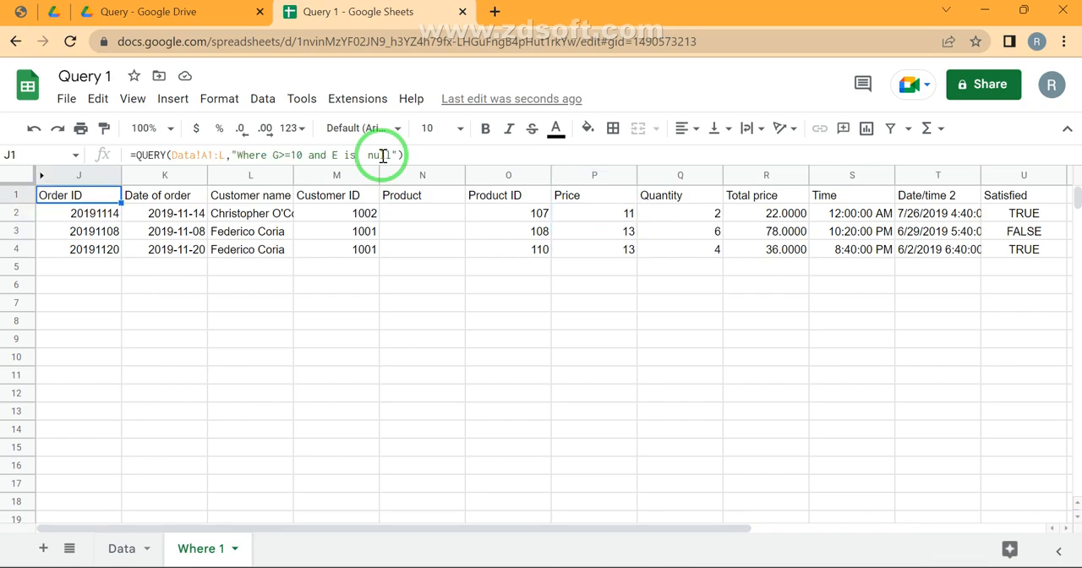
key("F2")
key("Escape")
key("ctrl+space")
key("ctrl+shift+Right")
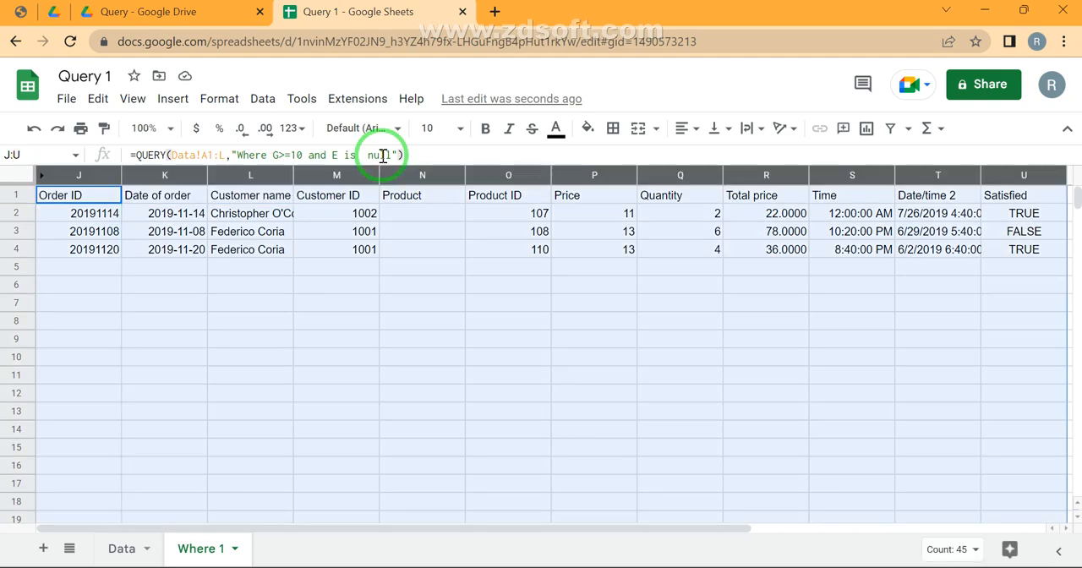
key("ctrl+alt+0")
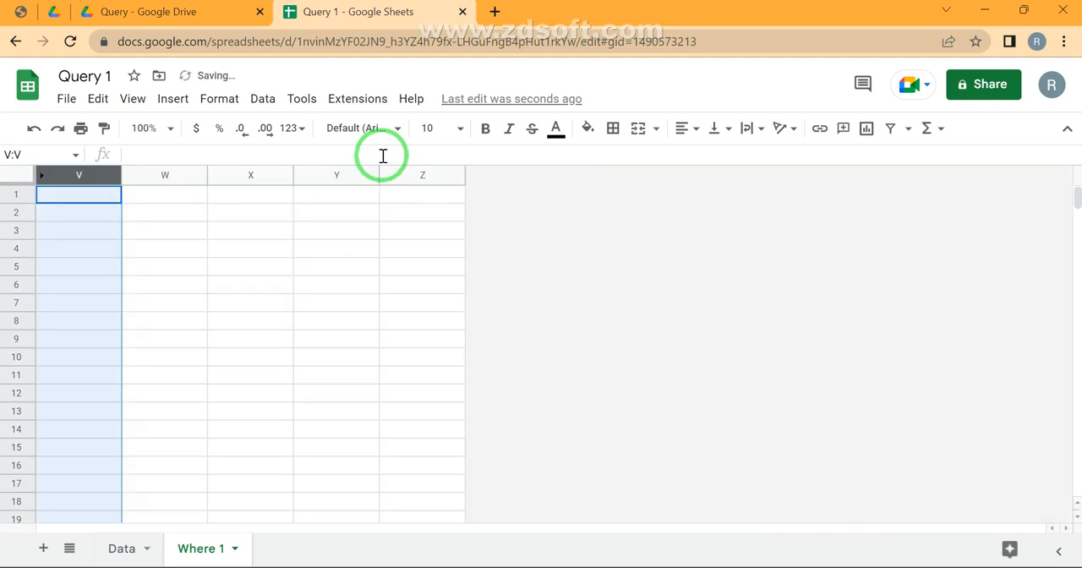
key("ctrl+alt+0")
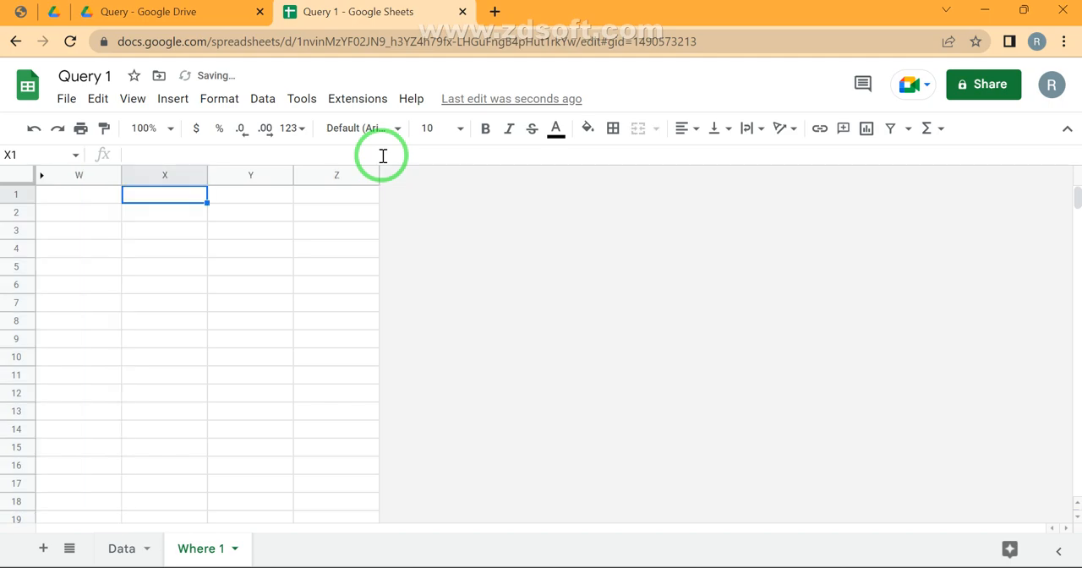
left_click(125, 550)
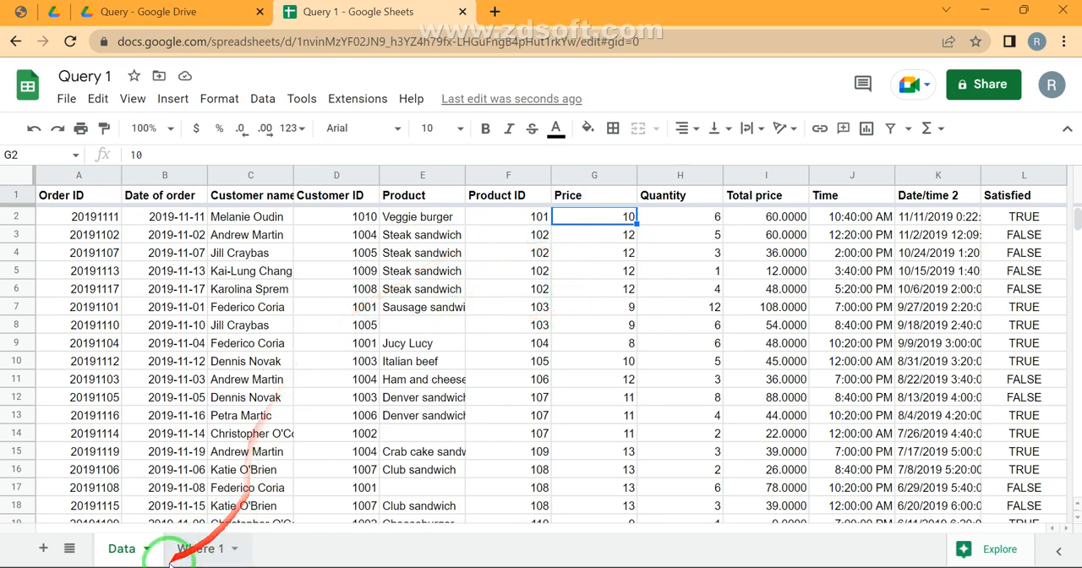
left_click(195, 549)
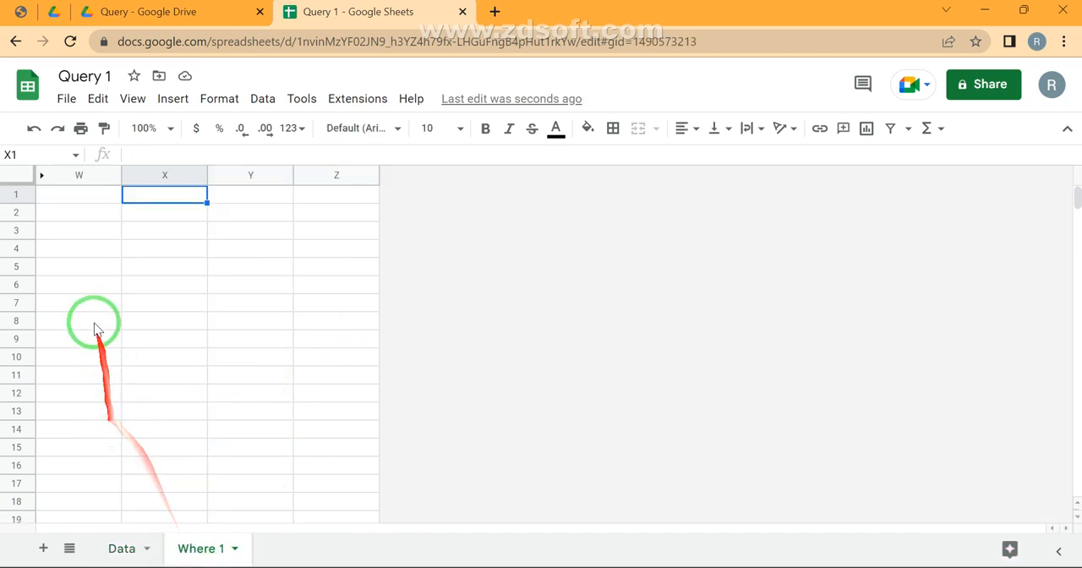
left_click(44, 176)
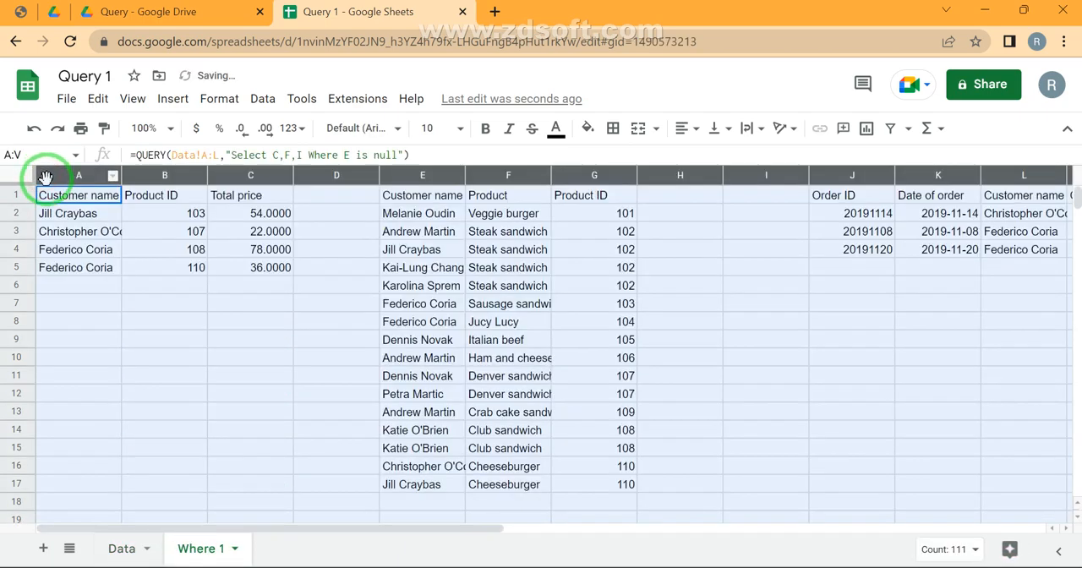
key("ctrl+z")
key("ctrl+z")
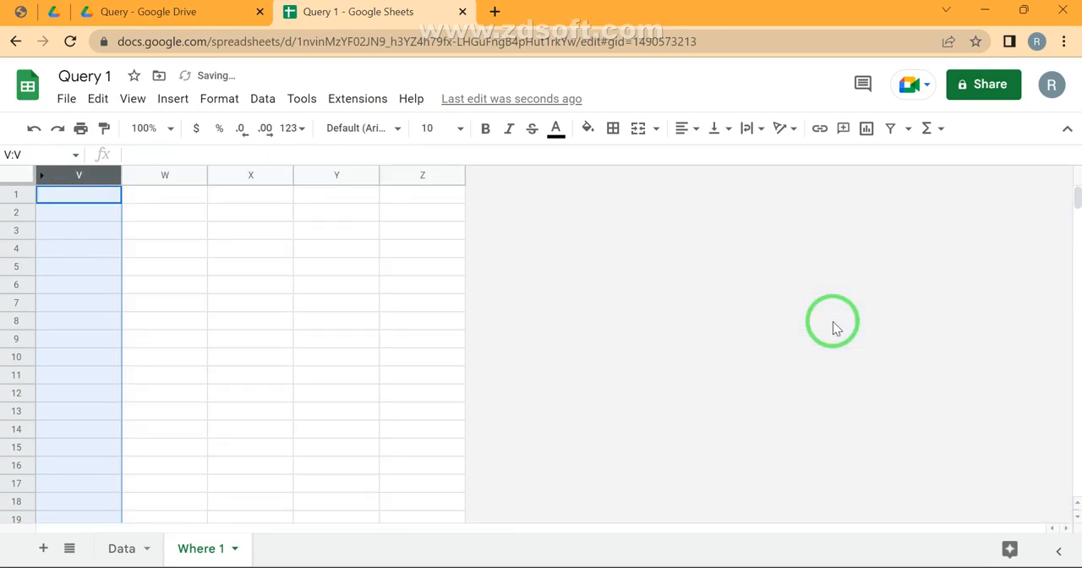
Delete the "and E is null" part from the J1 query, keeping only the condition G>=10
left_click(292, 154)
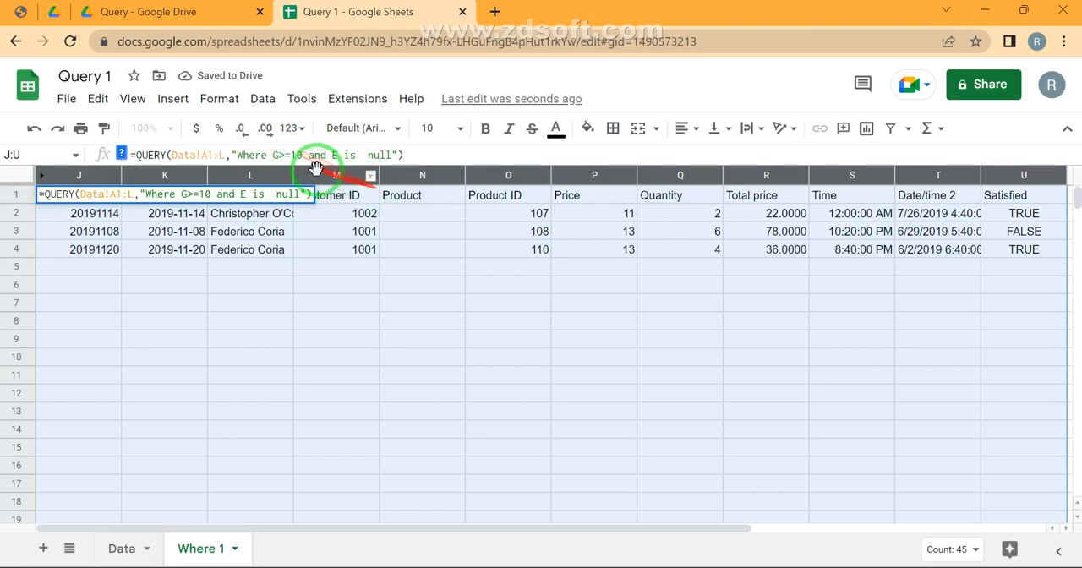
left_click(311, 159)
key("ctrl+shift+Right")
key("ctrl+shift+Right")
key("ctrl+shift+Right")
key("ctrl+shift+Right")
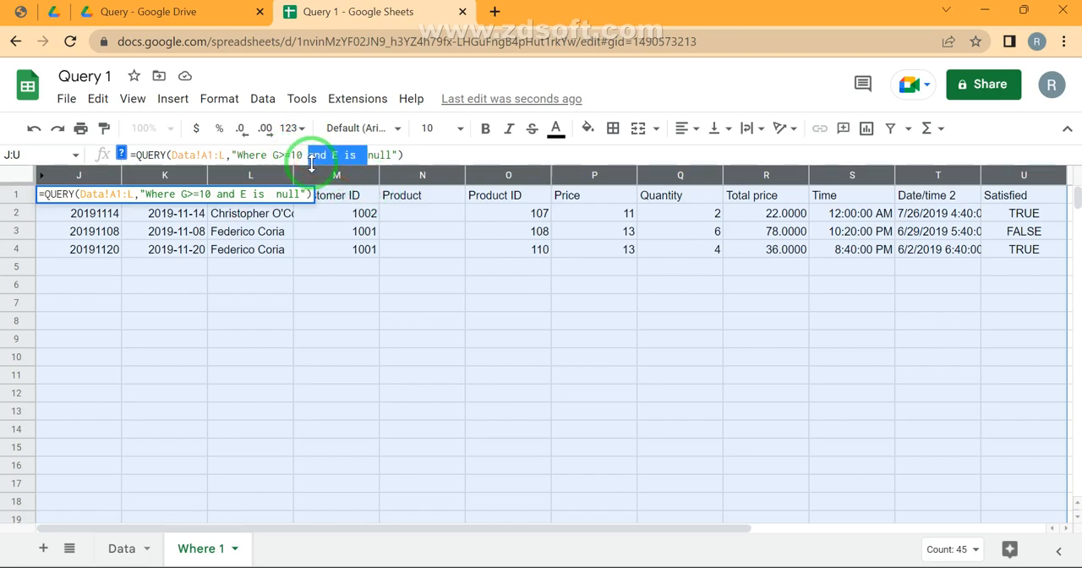
key("BackSpace")
key("BackSpace")
key("Return")
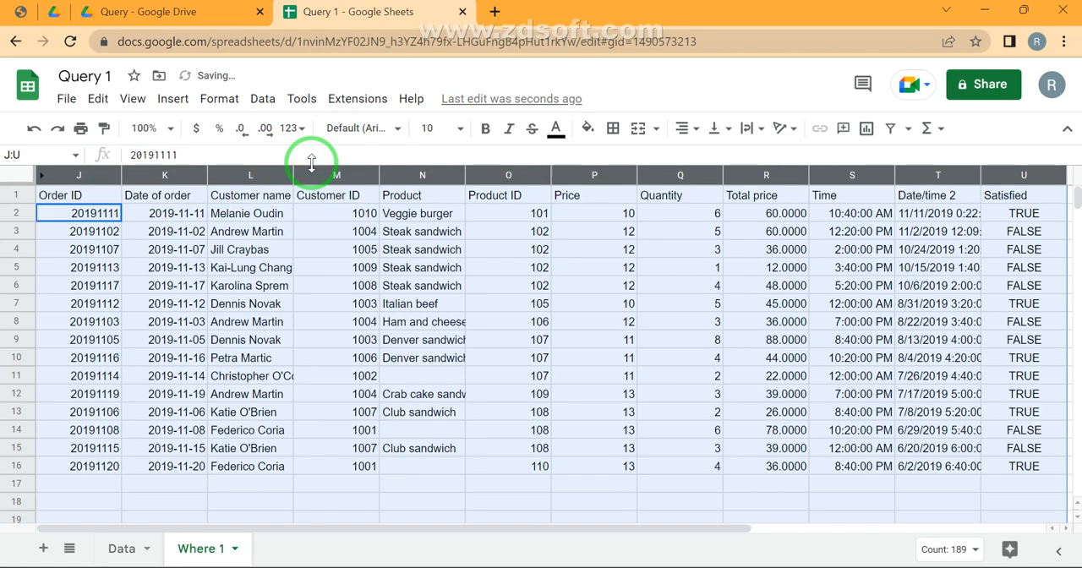
Change the comparison in the J1 query to G<=10
key("Up")
key("Up")
key("Up")
left_click(311, 159)
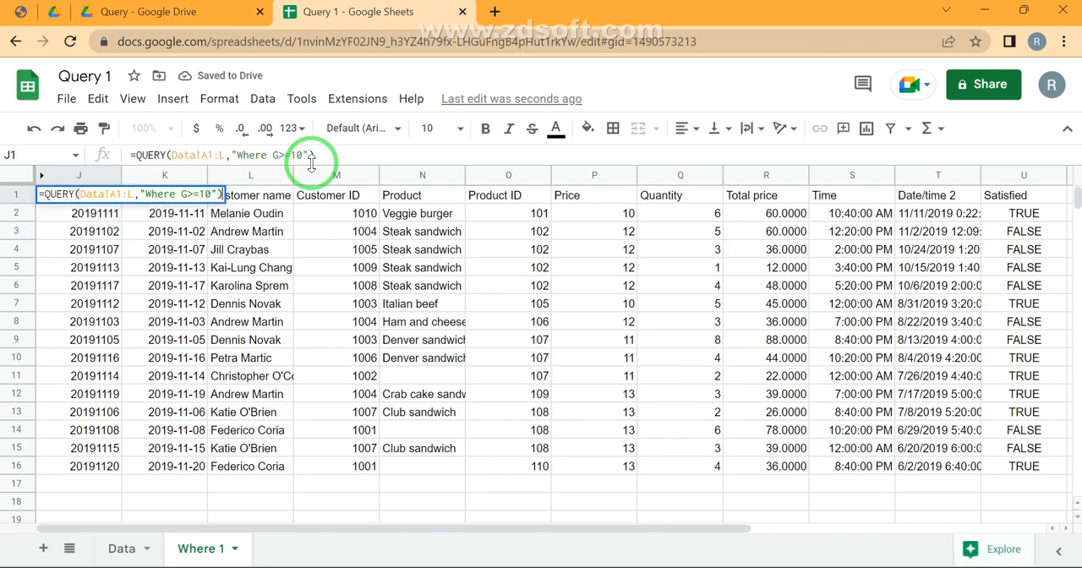
key("Left")
key("Left")
key("Left")
key("BackSpace")
type("<")
key("Return")
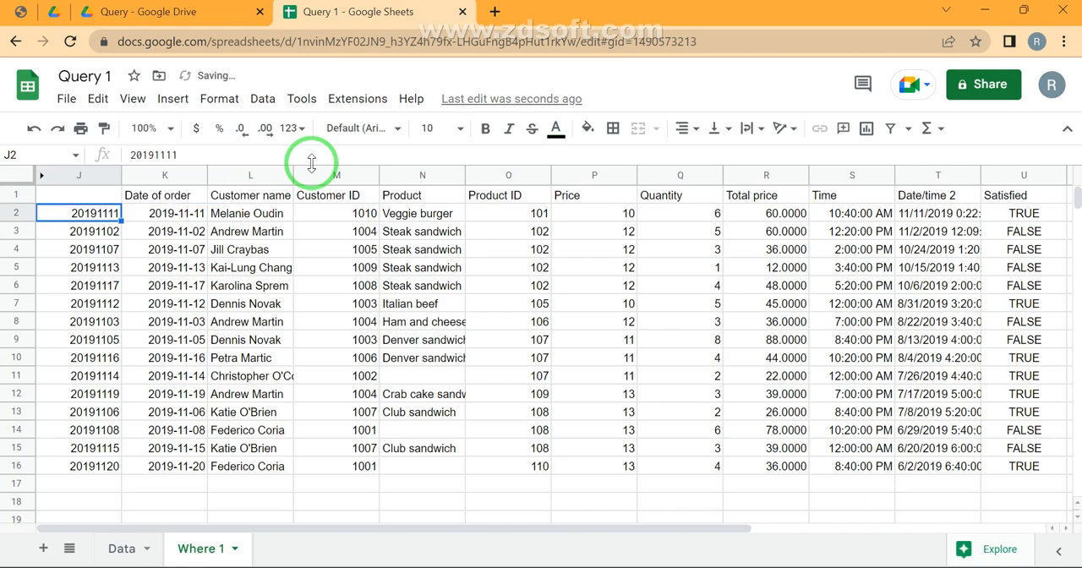
Change the comparison in the J1 query to G<10
key("Up")
left_click(311, 161)
key("Left")
key("Left")
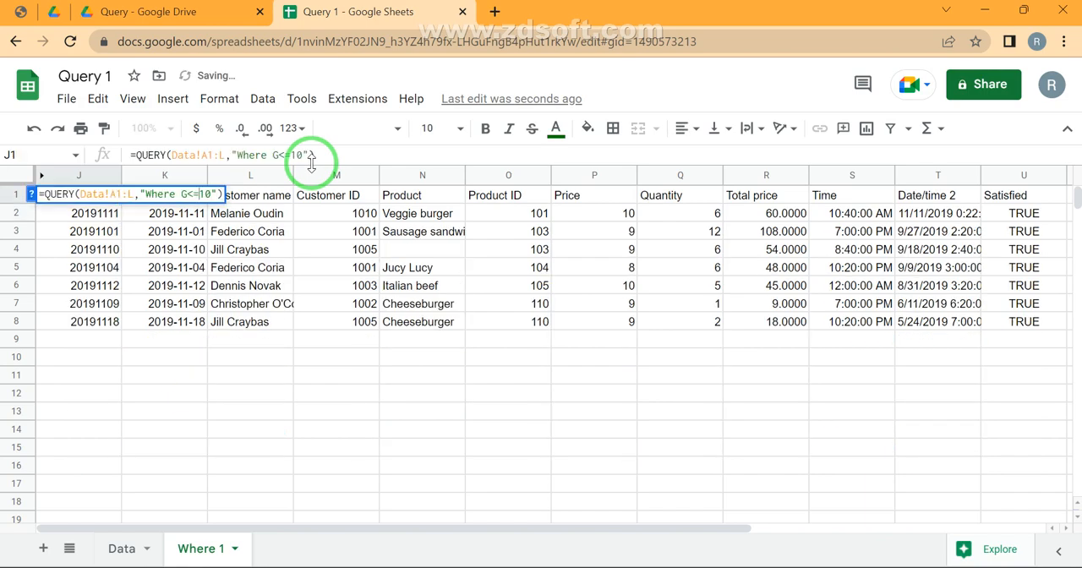
key("BackSpace")
key("Return")
Change the comparison in the J1 query to G=10
key("Up")
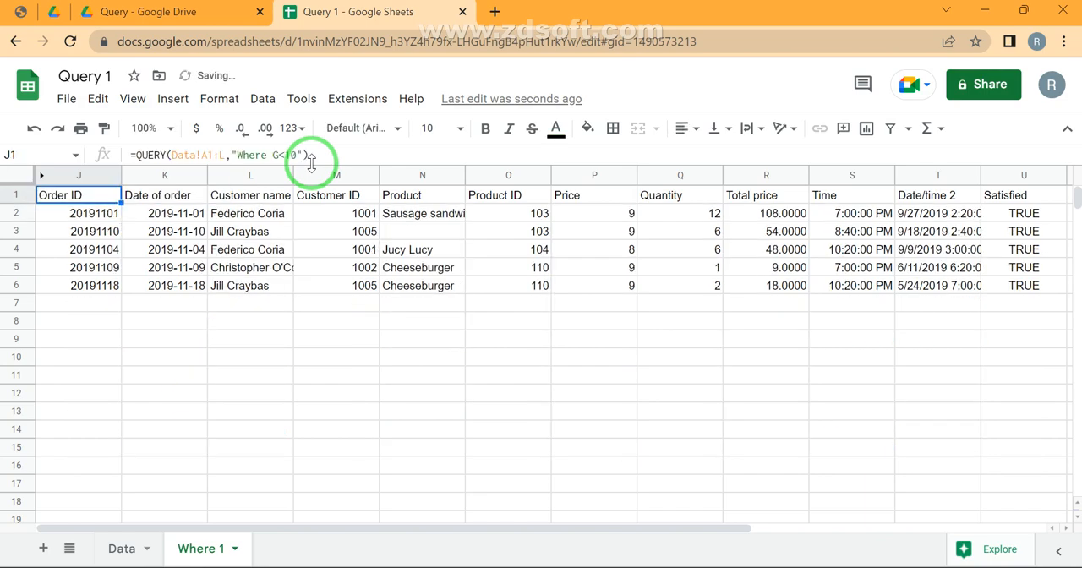
left_click(311, 161)
key("BackSpace")
type("=")
key("Return")
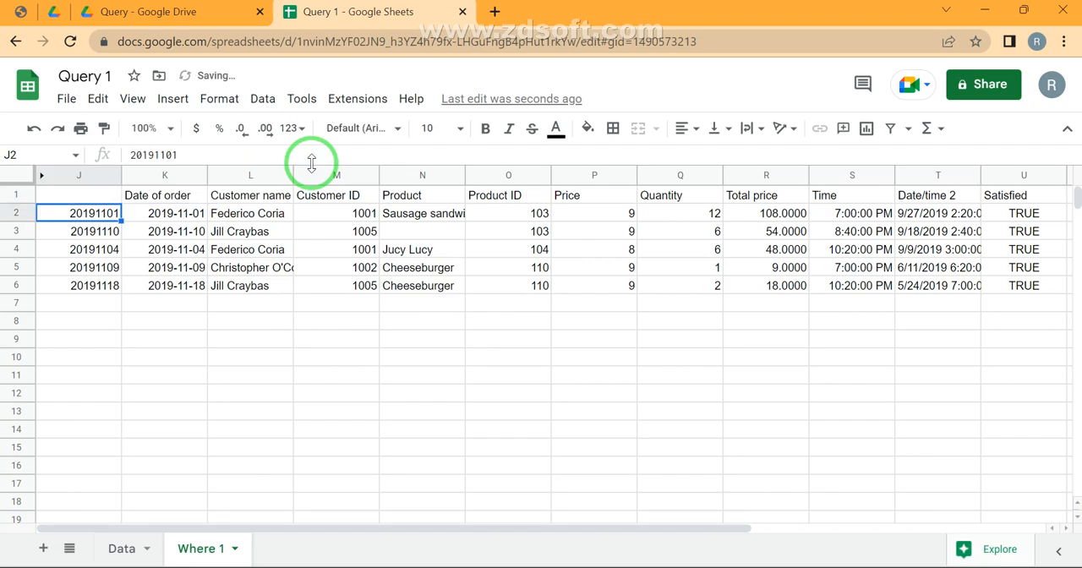
Change the comparison in the J1 query to G>10
key("Up")
left_click(311, 161)
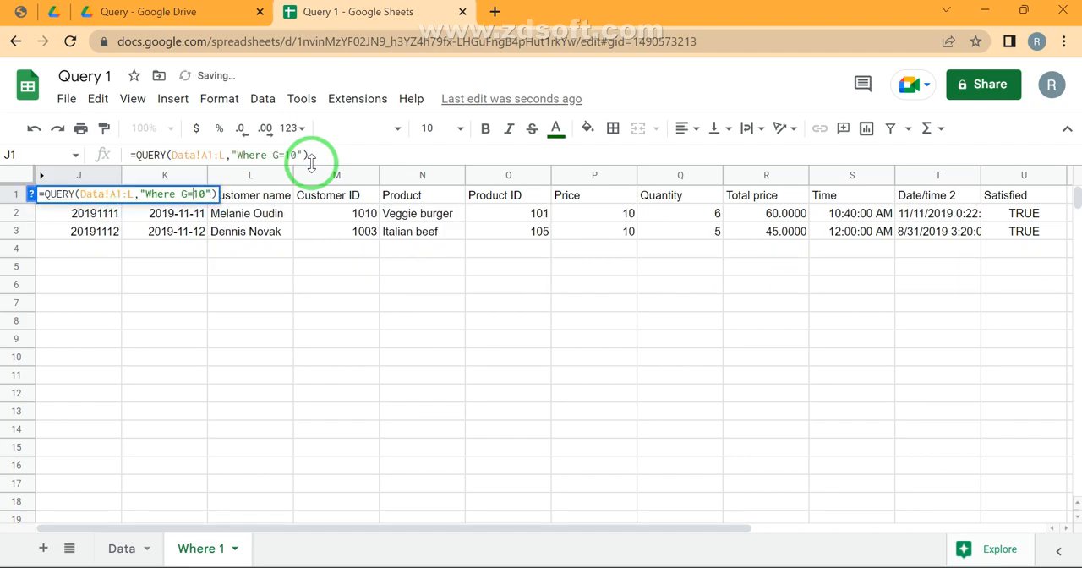
key("Left")
key("Left")
key("Left")
key("Left")
key("BackSpace")
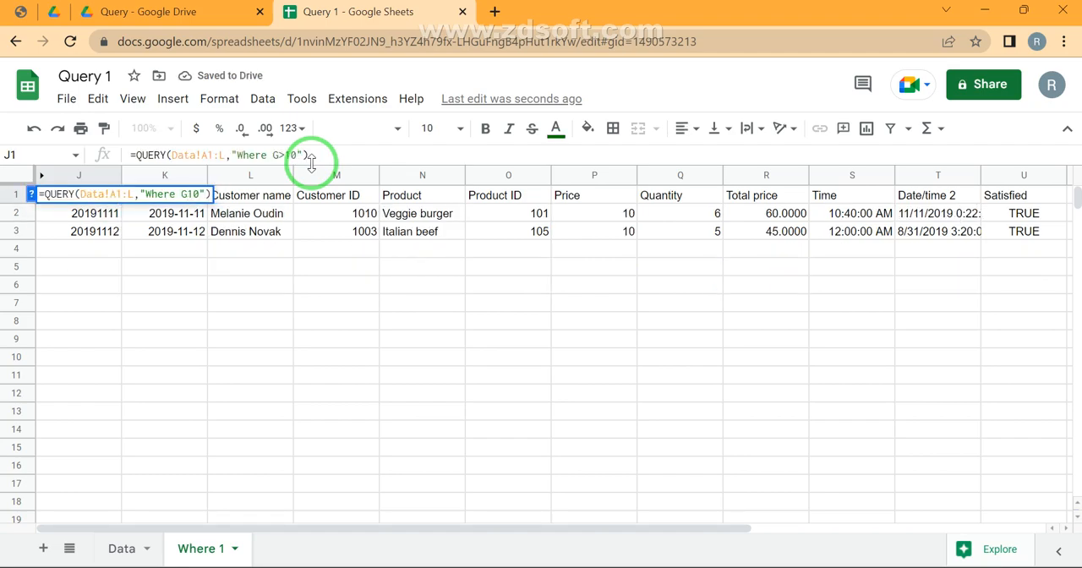
type(">")
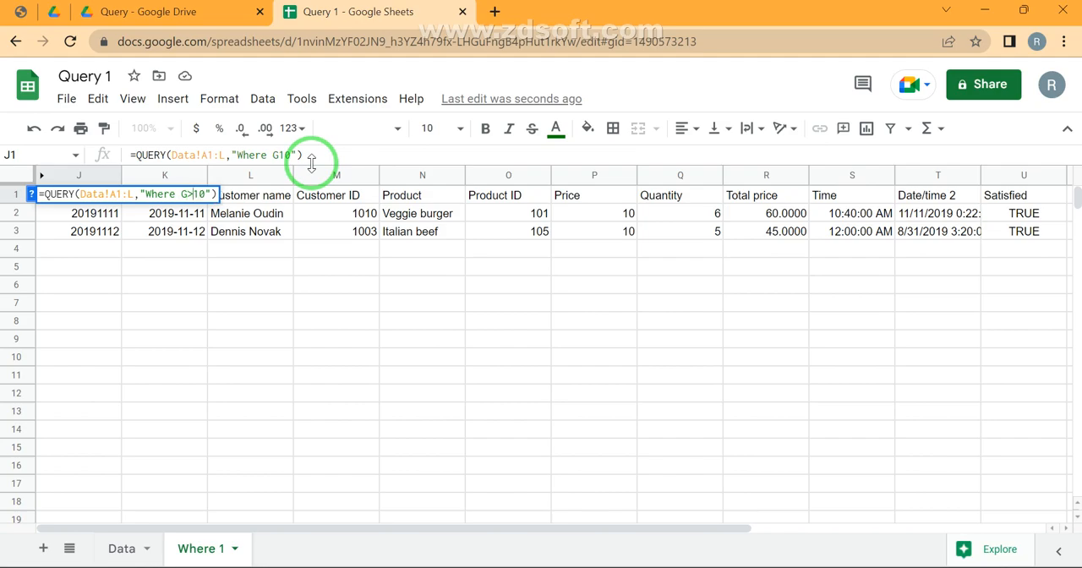
key("Return")
Replace the comparison operator in the J1 query with the not-equal form G<>10
key("Up")
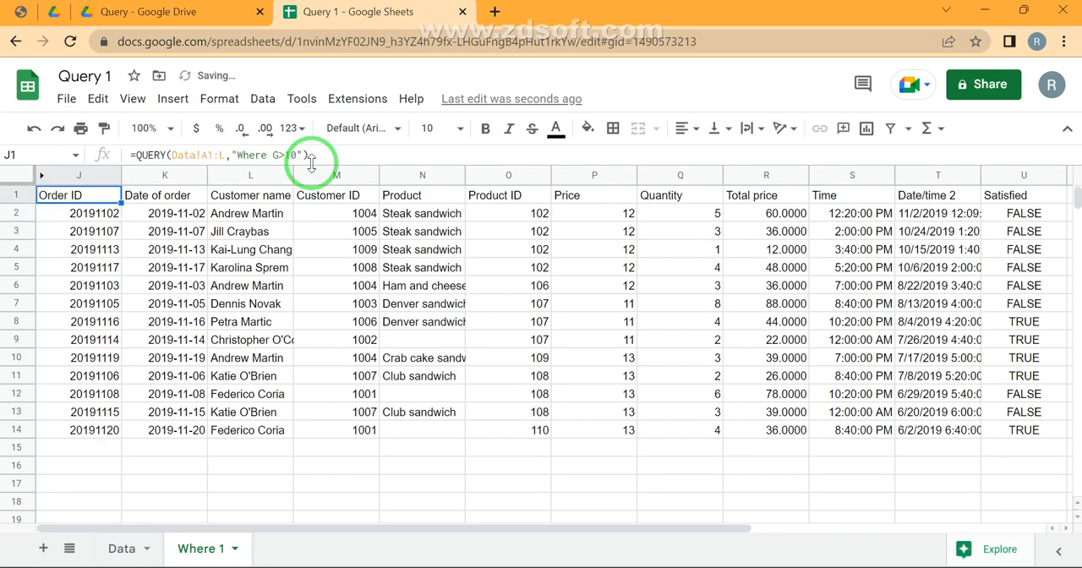
left_click(311, 161)
key("Left")
key("Left")
key("Left")
key("Left")
key("shift+Left")
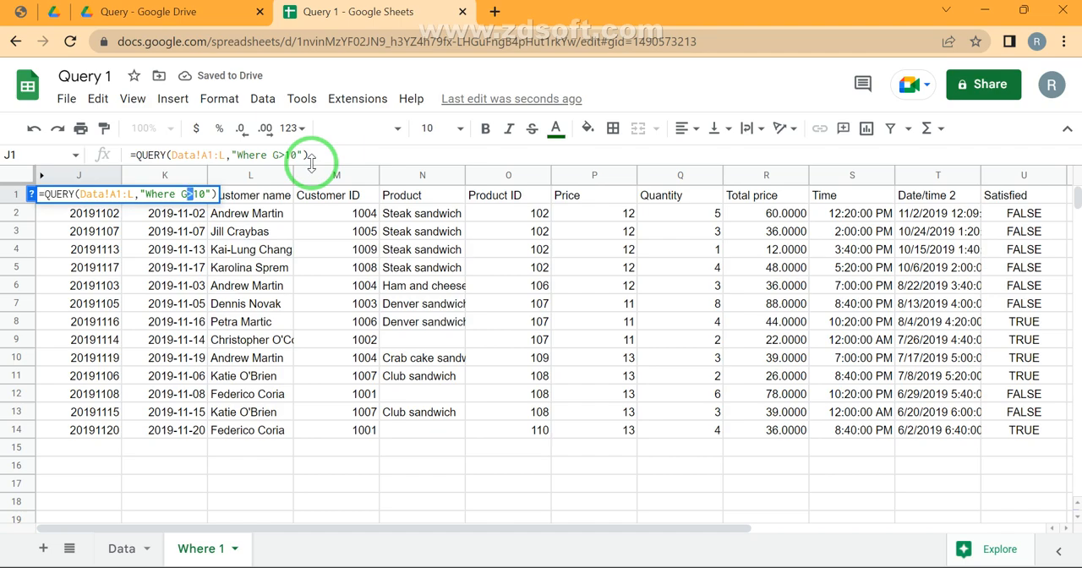
type("<>")
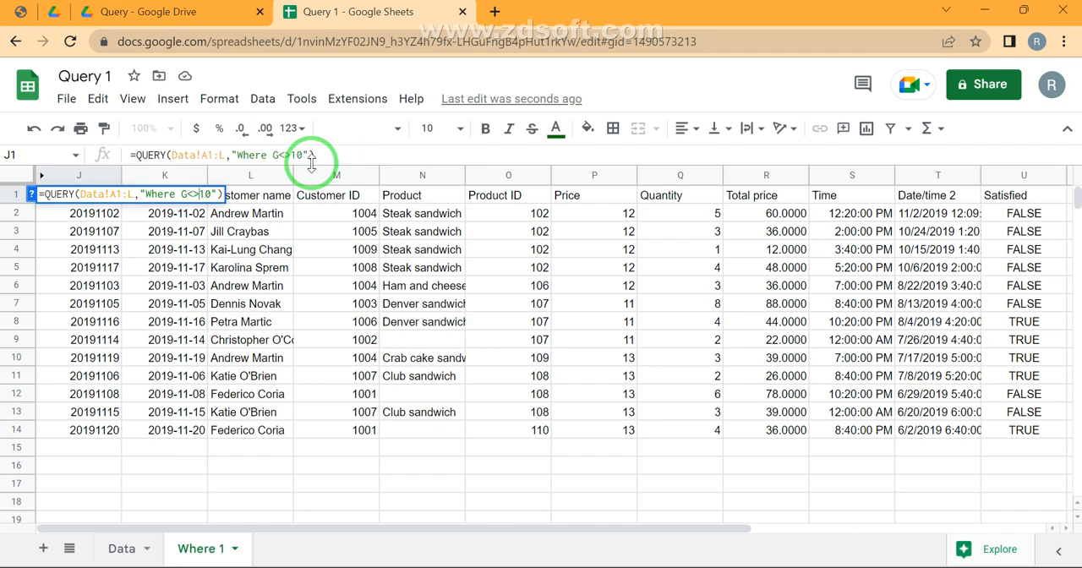
key("Return")
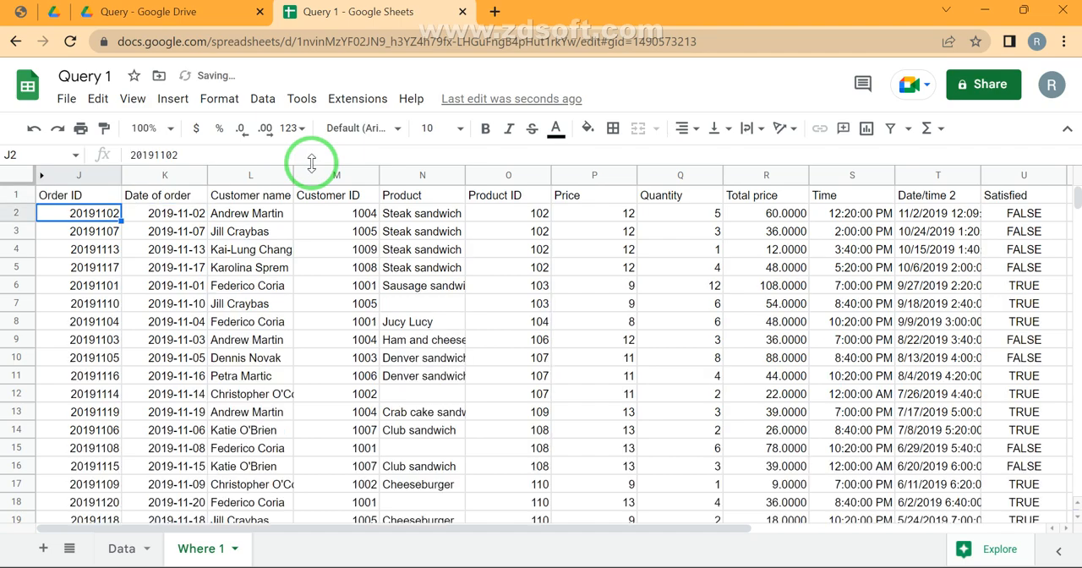
Replace the not-equal operator in the J1 query with the alternative form G!=10
key("Up")
left_click(311, 160)
key("Left")
key("Left")
key("Left")
key("Left")
key("shift+Left")
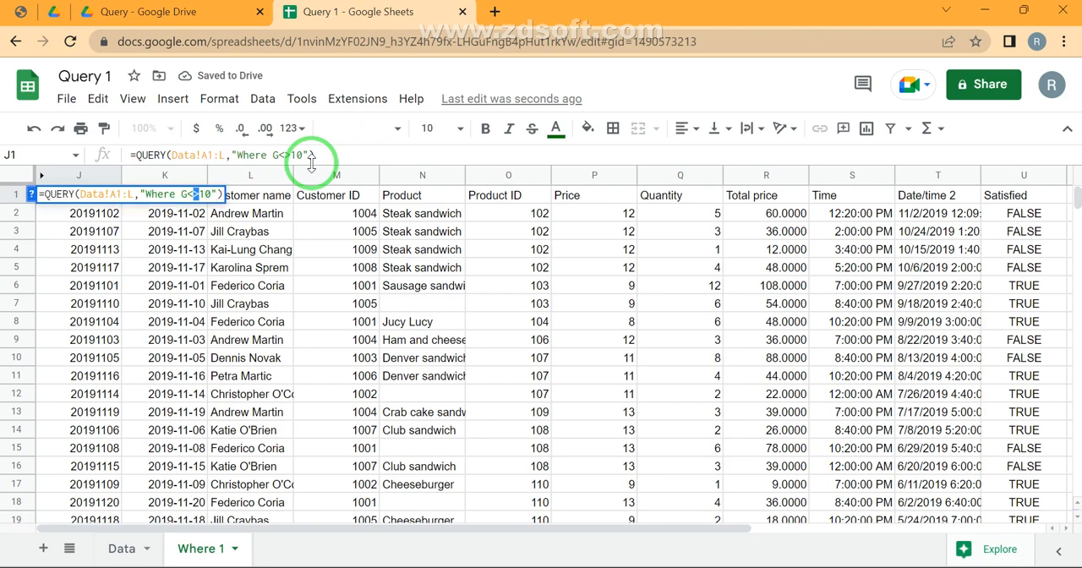
key("shift+Left")
type("!")
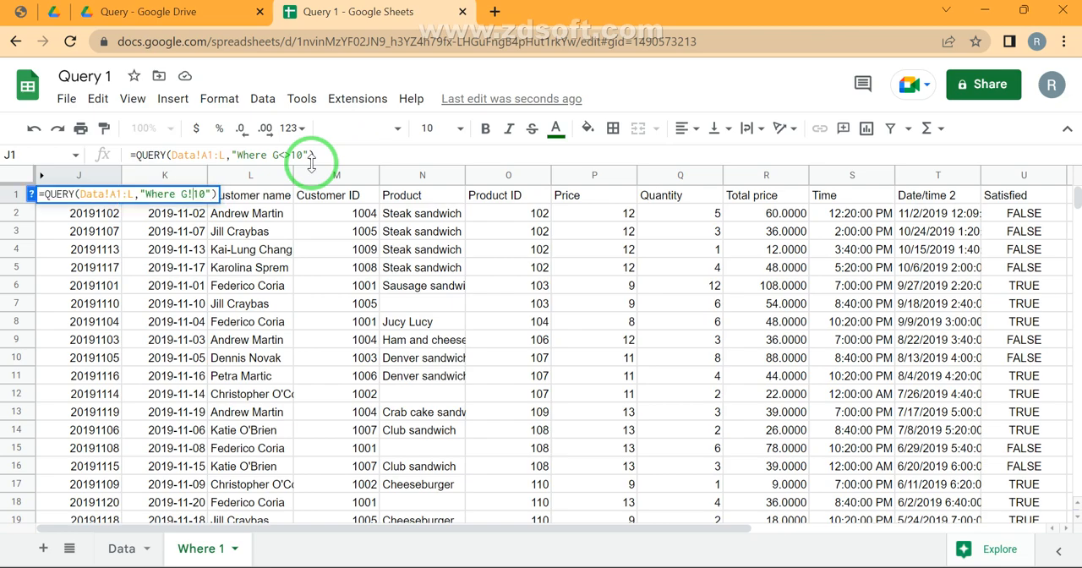
type("=")
key("Return")
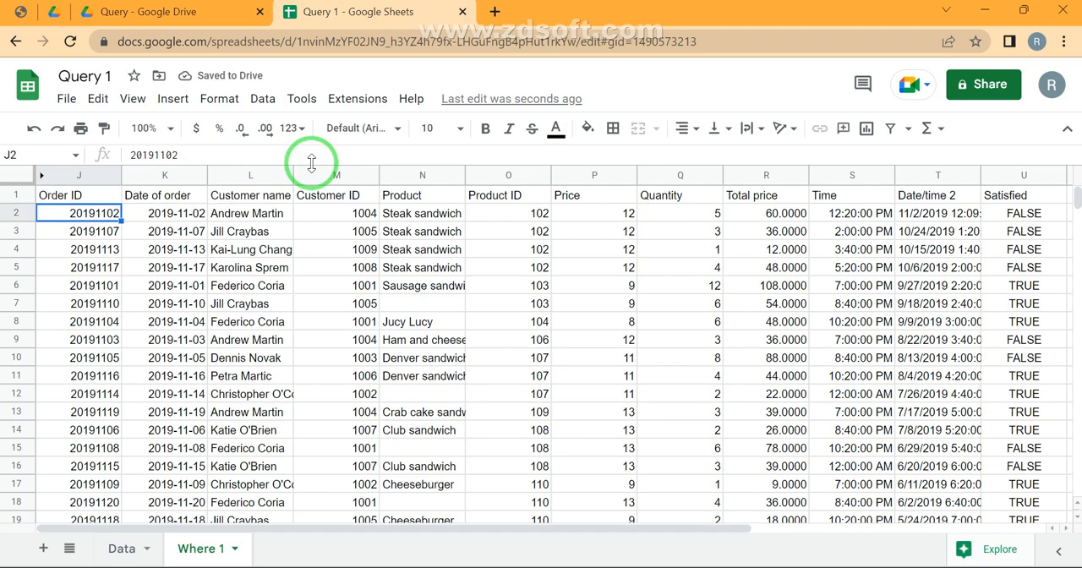
Hide the query result columns J through U on the Where 1 sheet and select cell W1
key("Up")
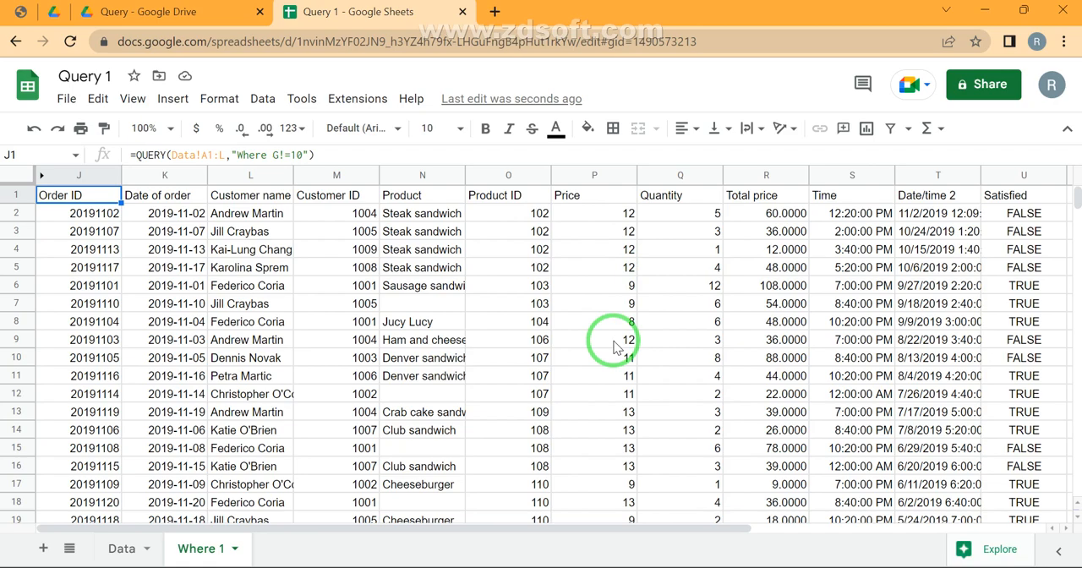
key("ctrl+space")
key("ctrl+shift+Right")
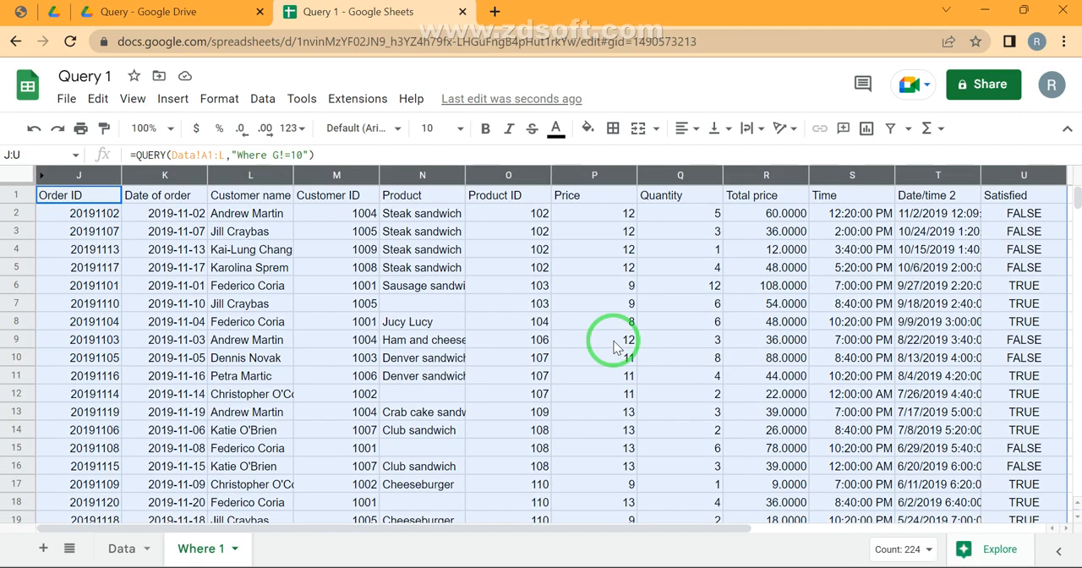
key("ctrl+alt+0")
key("Right")
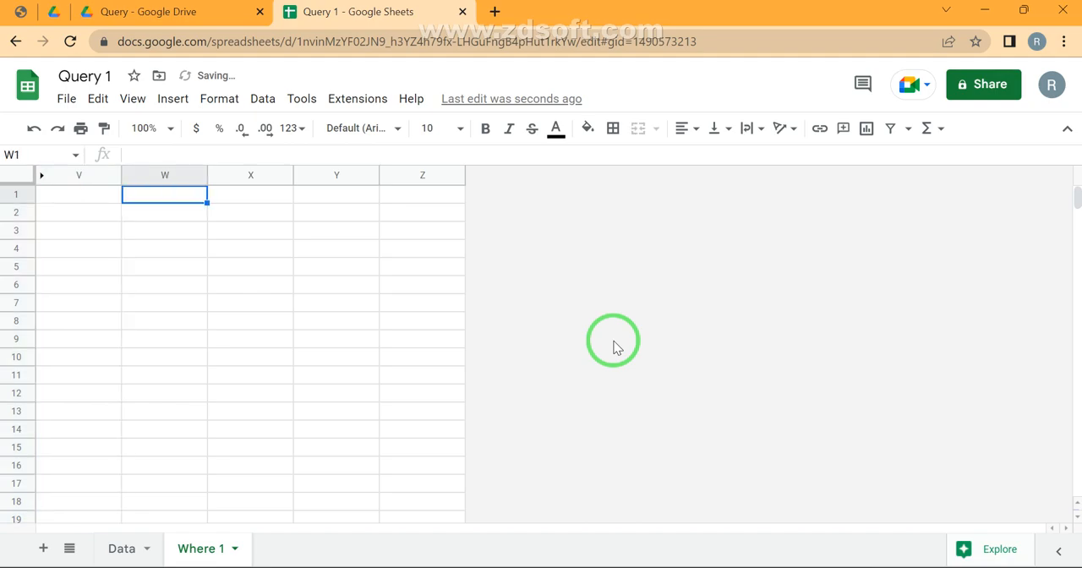
Start a QUERY formula in W1 that uses the Data sheet range A:L as its data
type("=q")
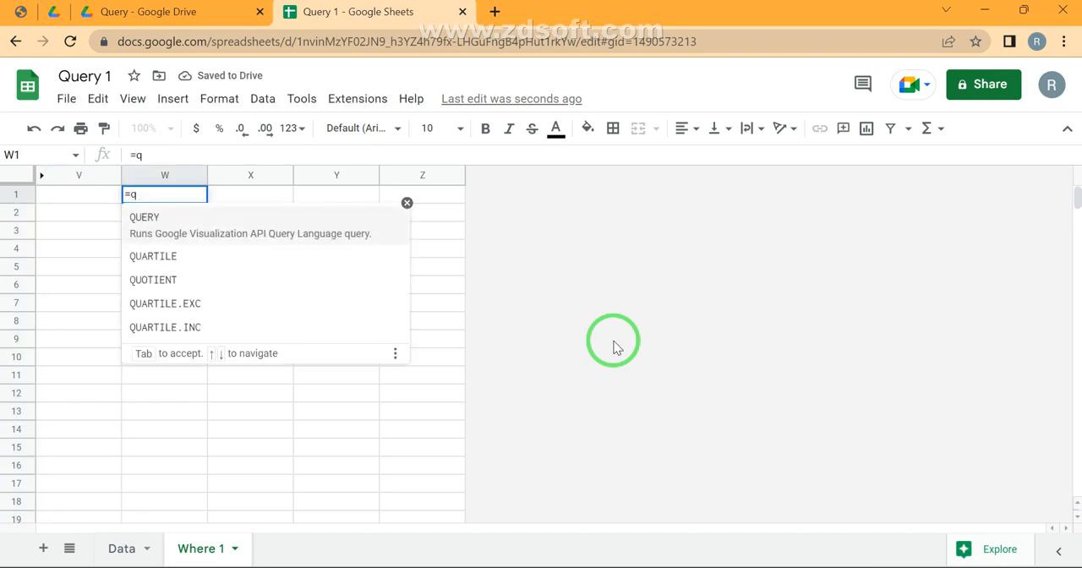
key("Tab")
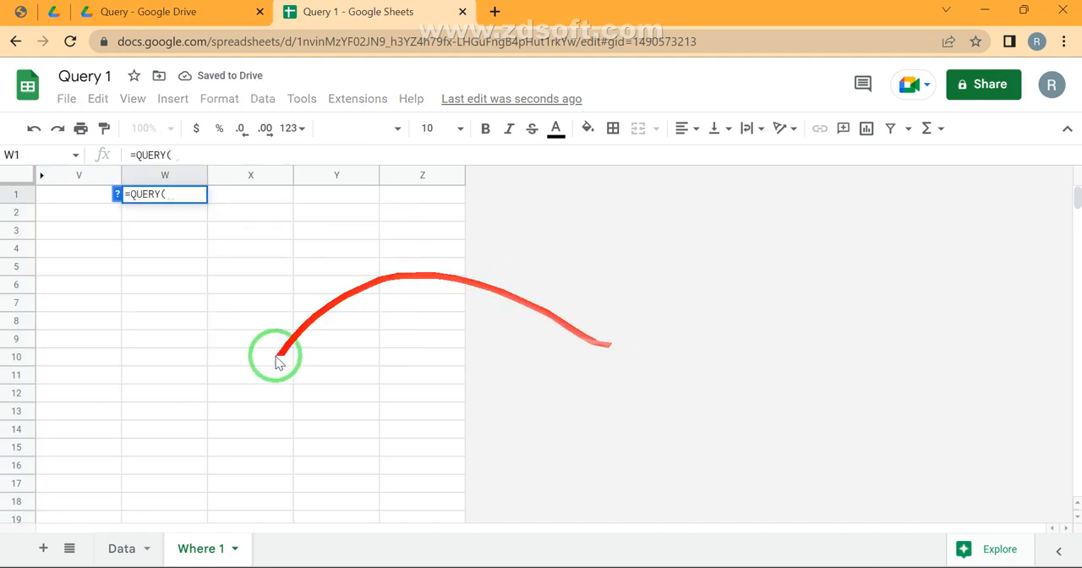
left_click(127, 551)
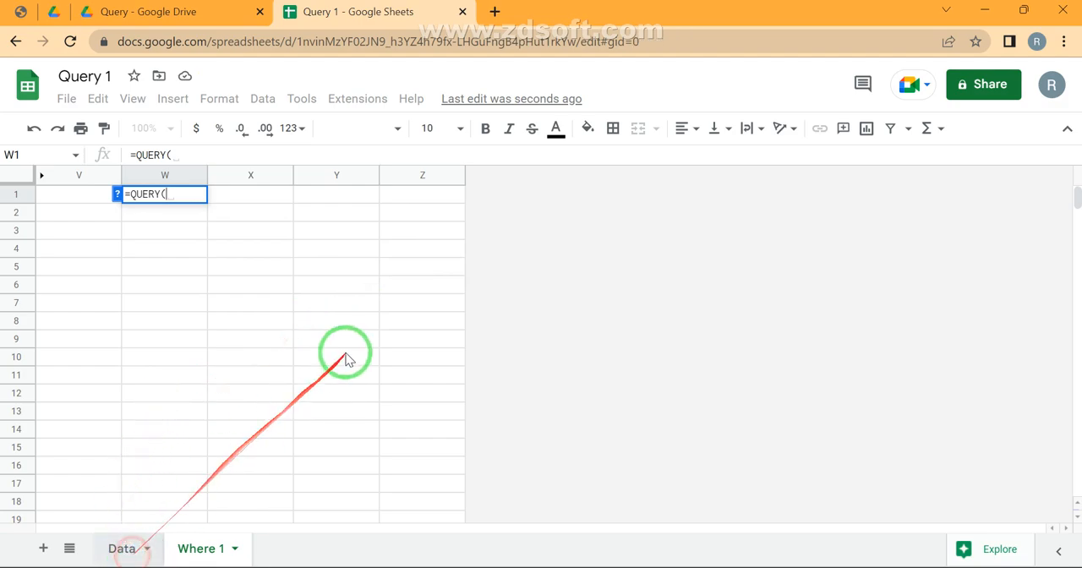
type("Data!A1:L")
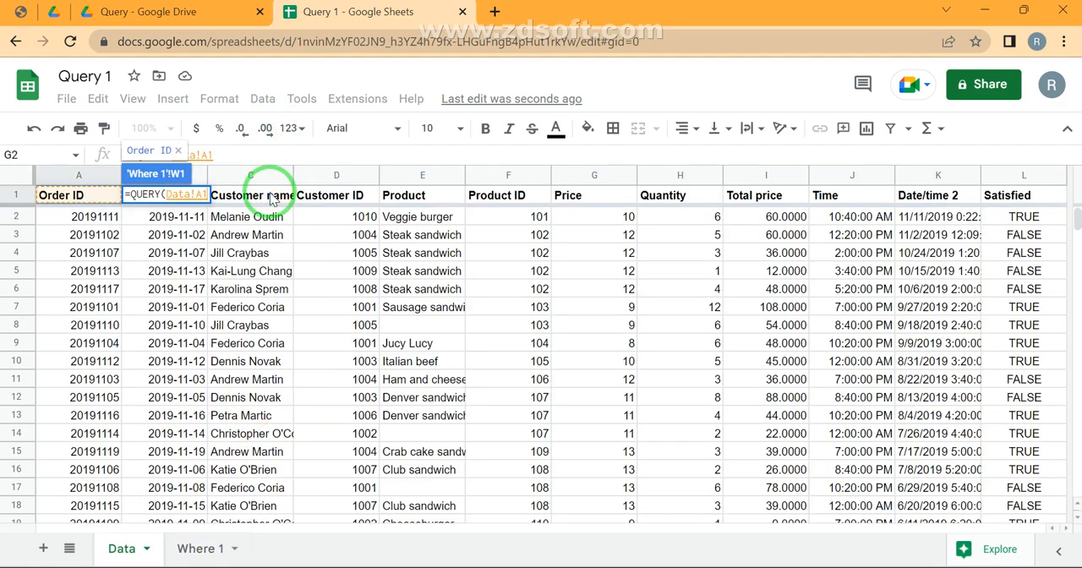
key("Left")
key("Left")
key("BackSpace")
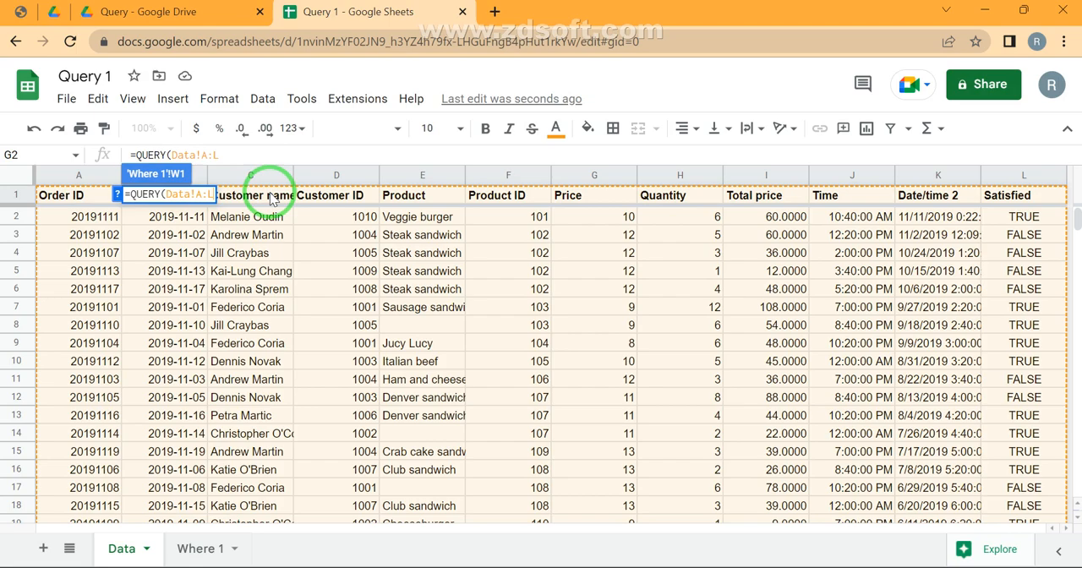
Complete the W1 query with the condition "Where G=9" and enter the formula
key("Right")
key("Right")
type(",\"Sel")
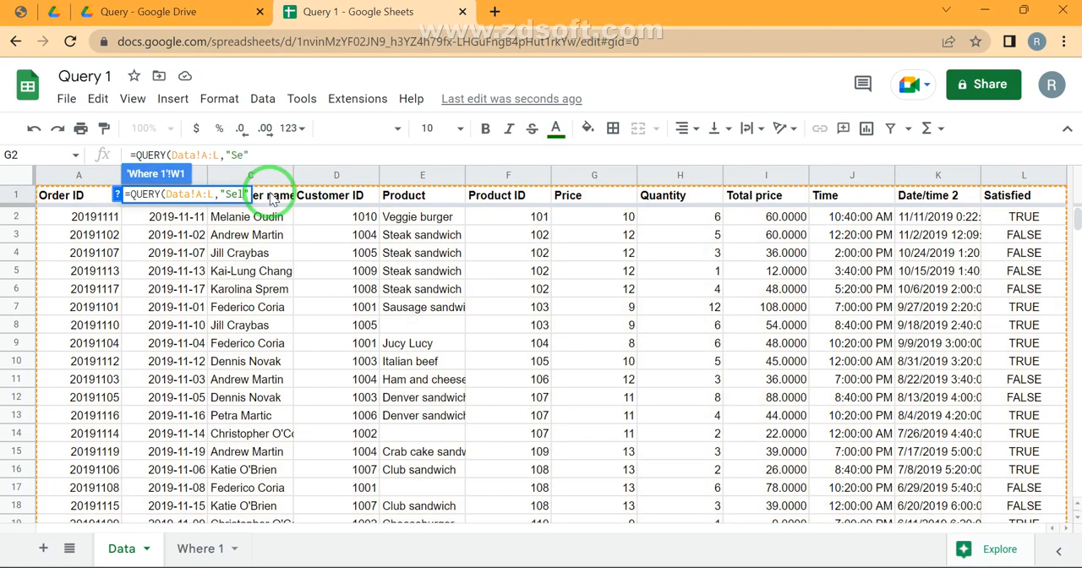
key("BackSpace")
key("BackSpace")
key("BackSpace")
type("Where")
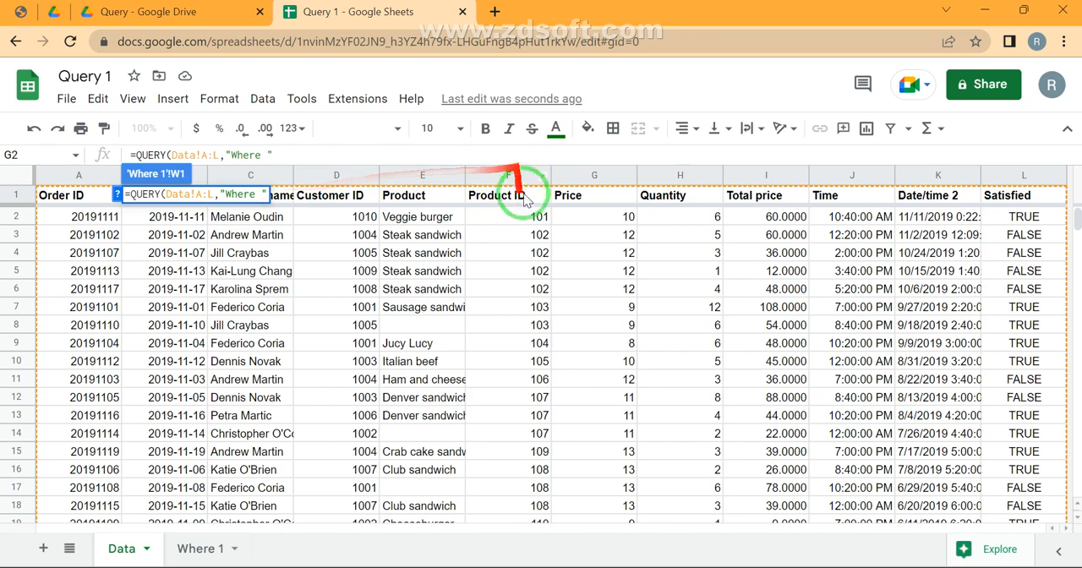
type("G")
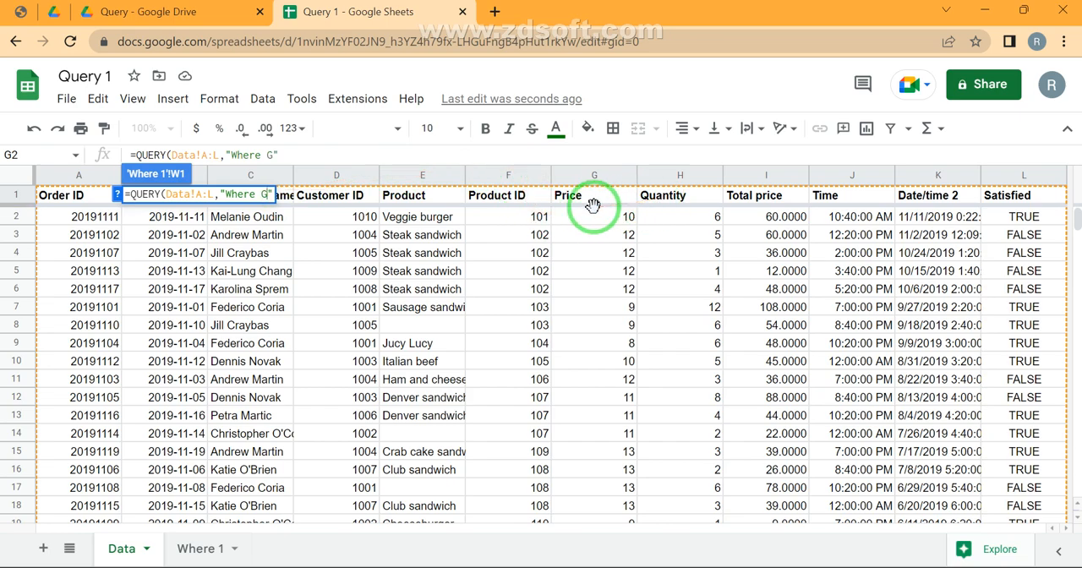
type("=9")
key("Return")
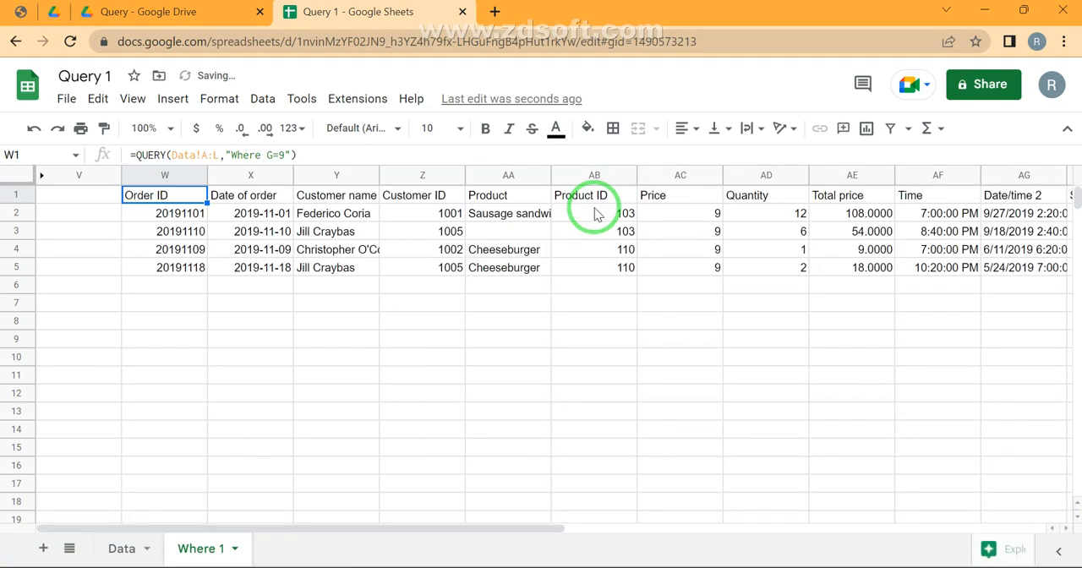
Extend the condition in the W1 query to "Where G=9 or G= 10"
key("F2")
key("Left")
key("Left")
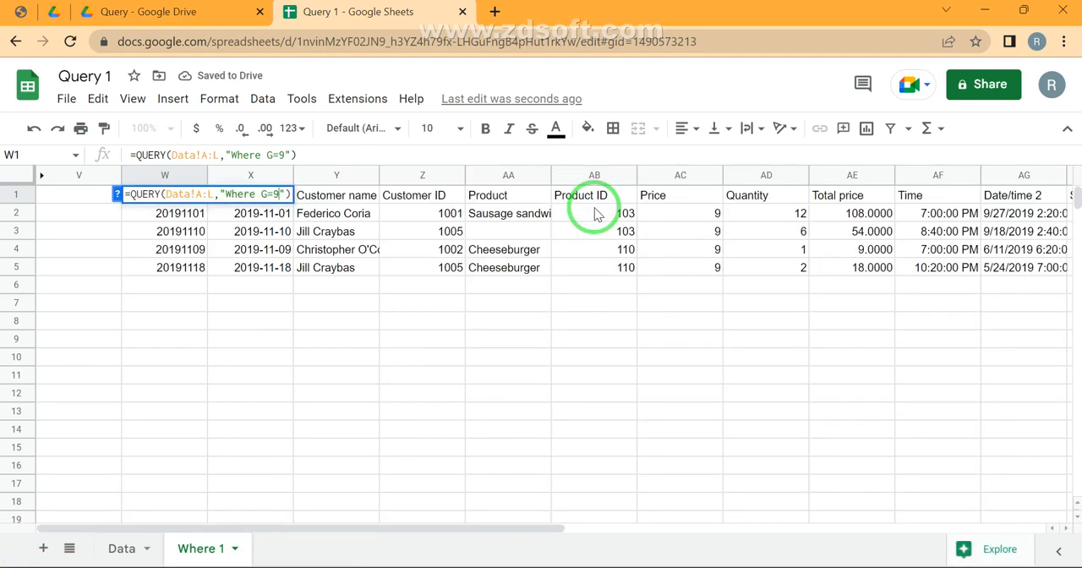
type("or ")
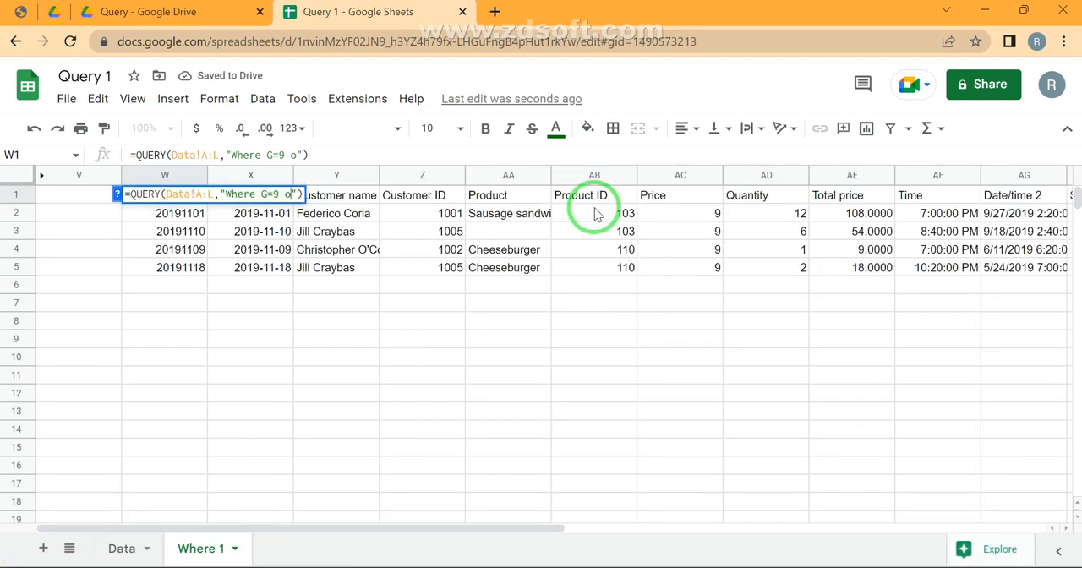
type("G=10")
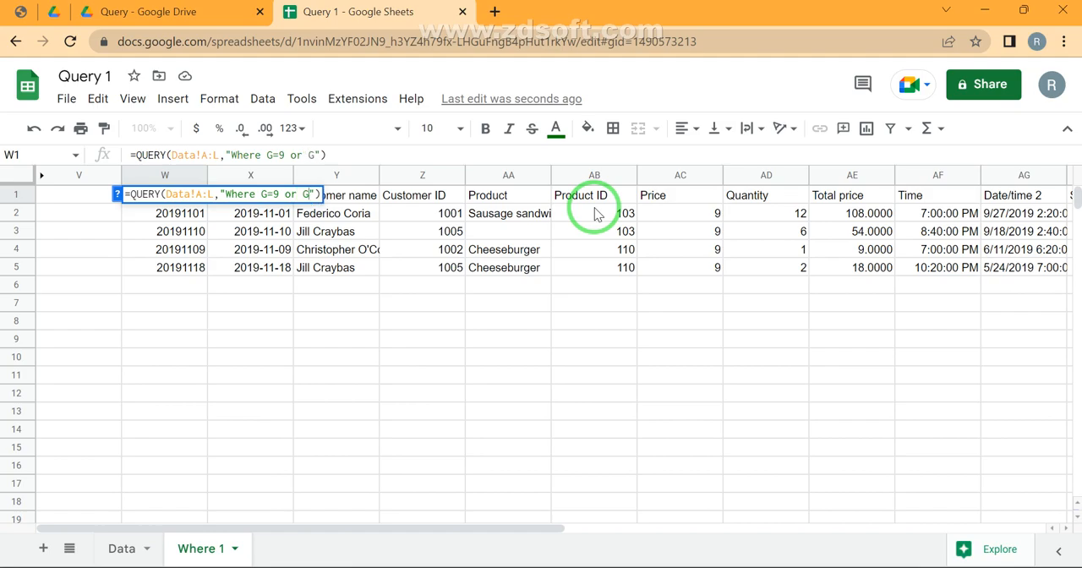
key("Return")
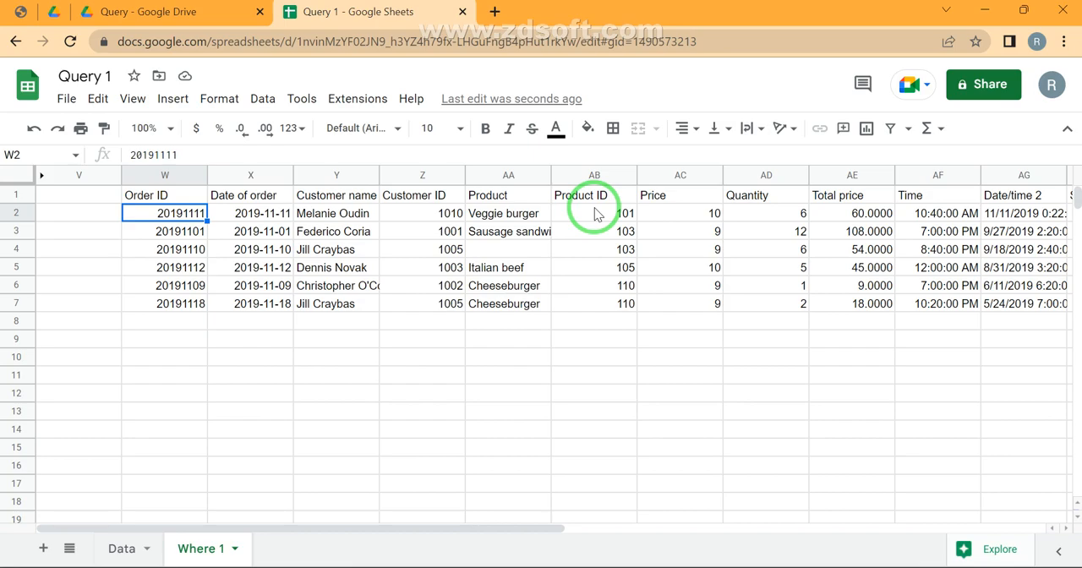
Hide the columns holding the W1 query result, W through AH
key("Up")
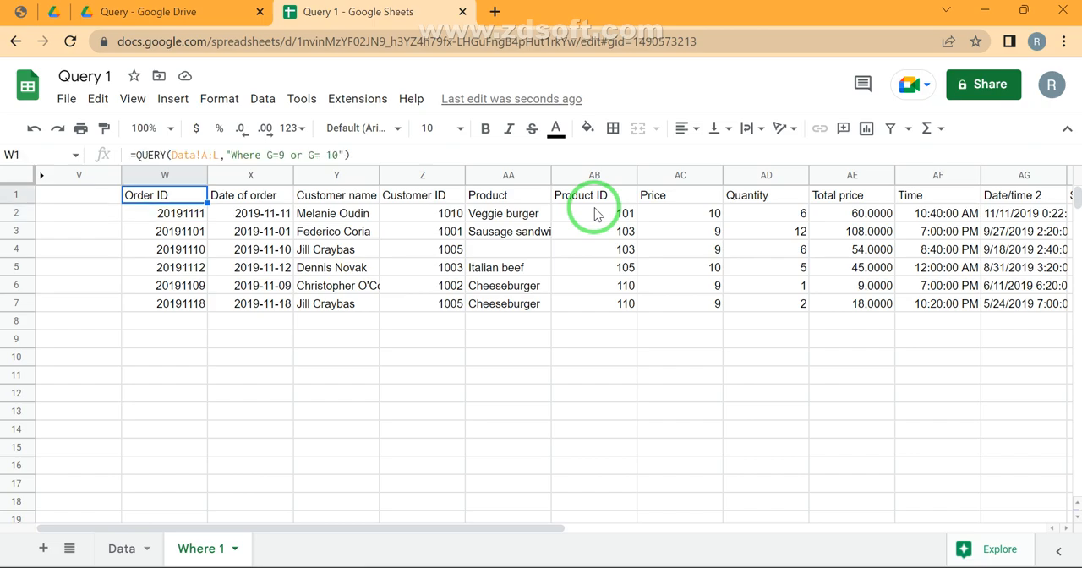
key("F2")
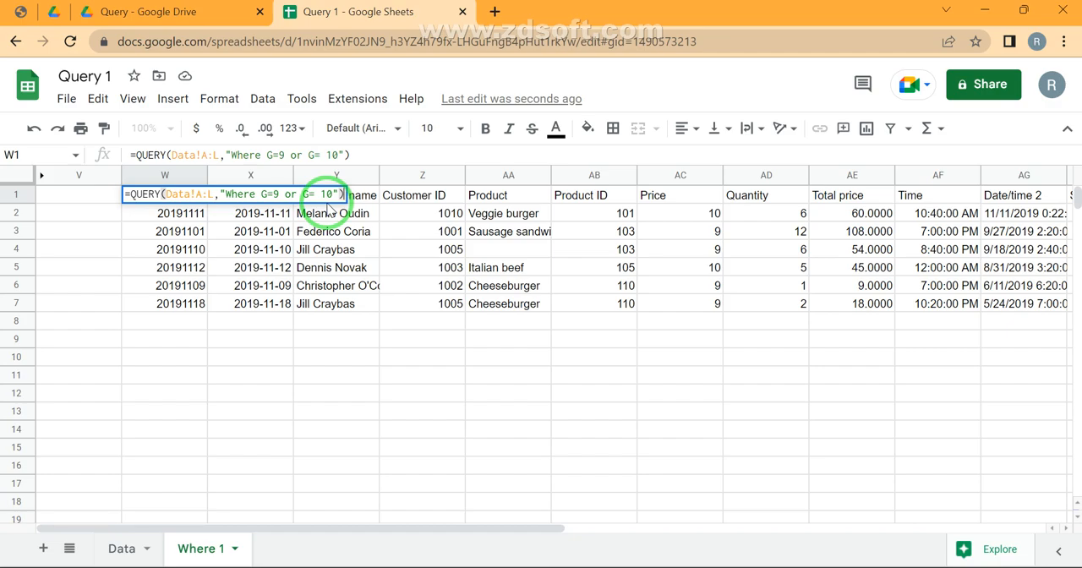
key("Escape")
key("ctrl+space")
key("ctrl+space")
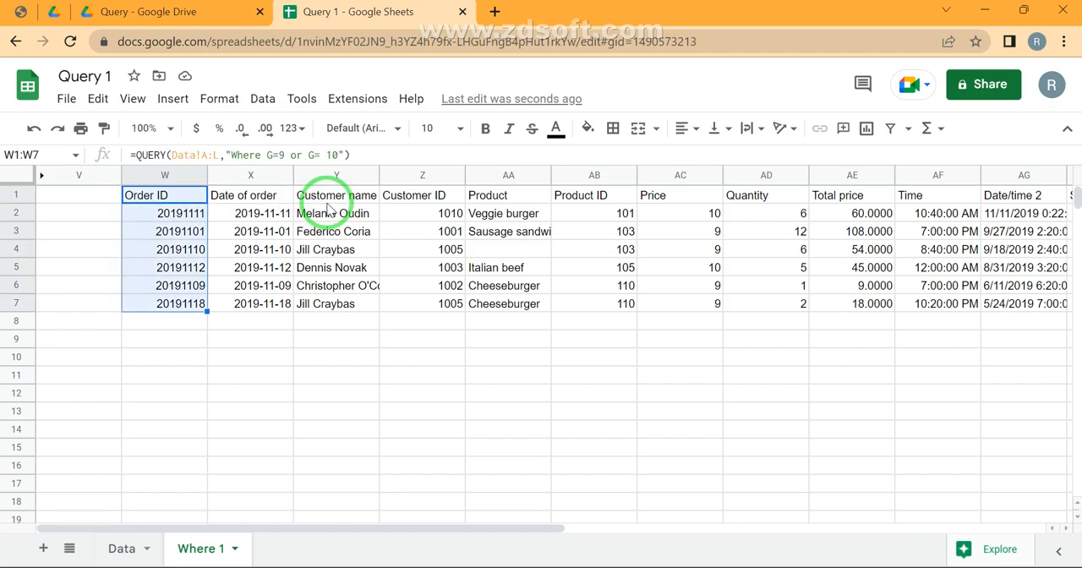
key("ctrl+shift+Right")
key("ctrl+alt+0")
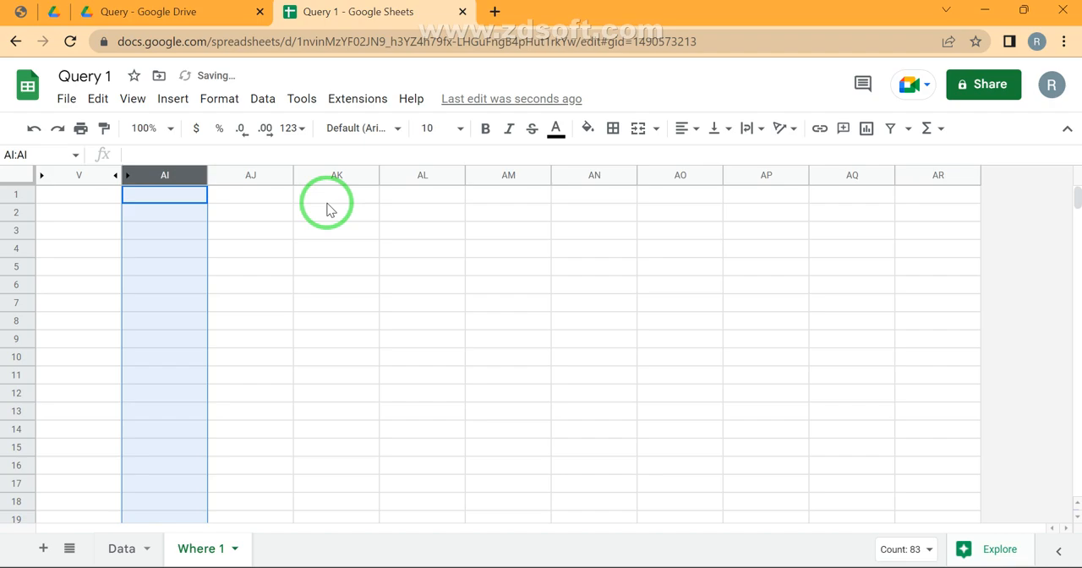
Hide the blank spacer columns V and AI and select cell AJ1
key("Left")
key("Right")
key("ctrl+space")
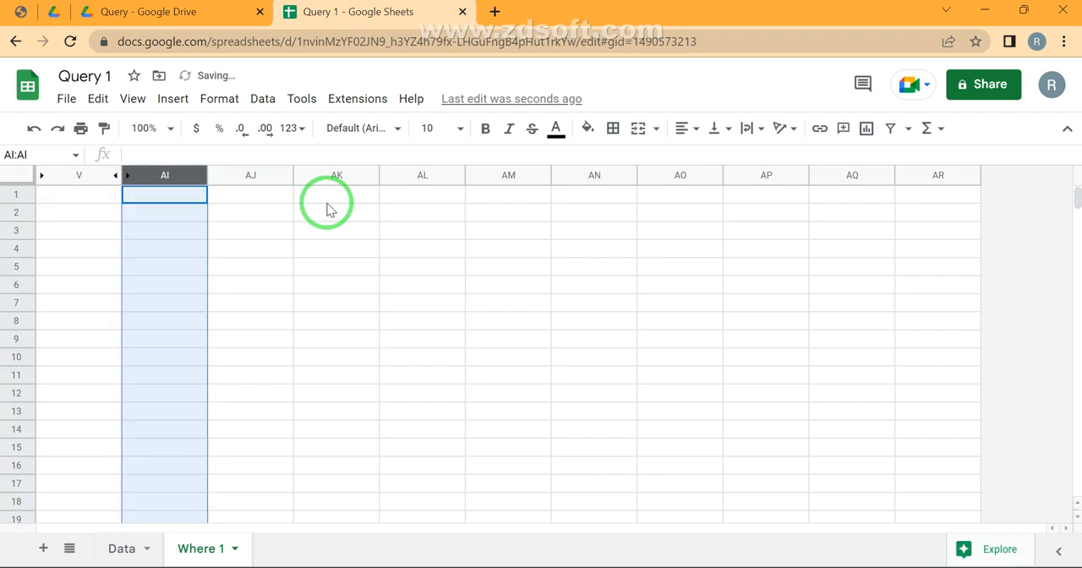
key("ctrl+alt+0")
key("Right")
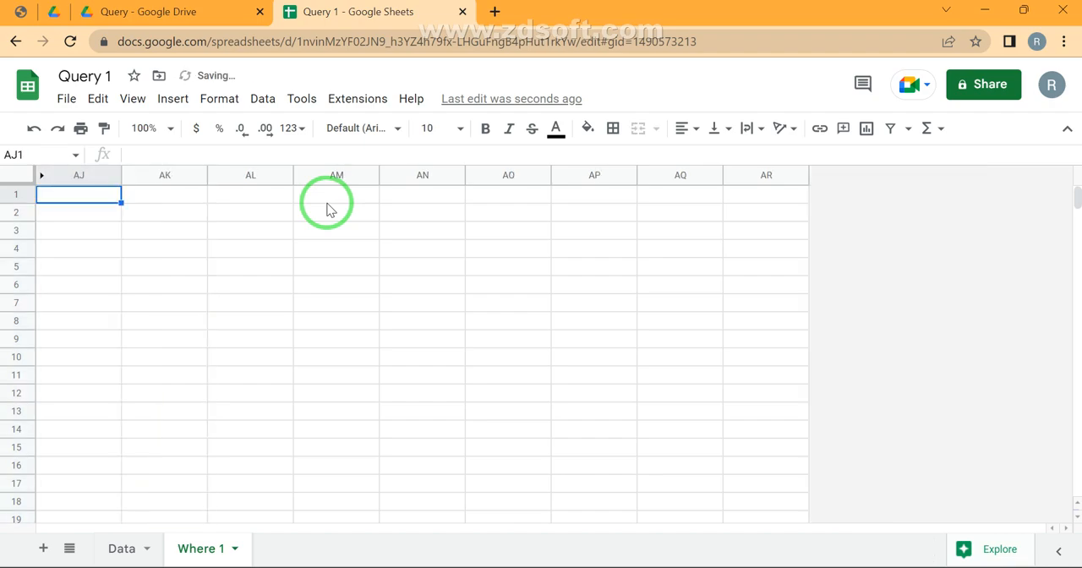
type("=")
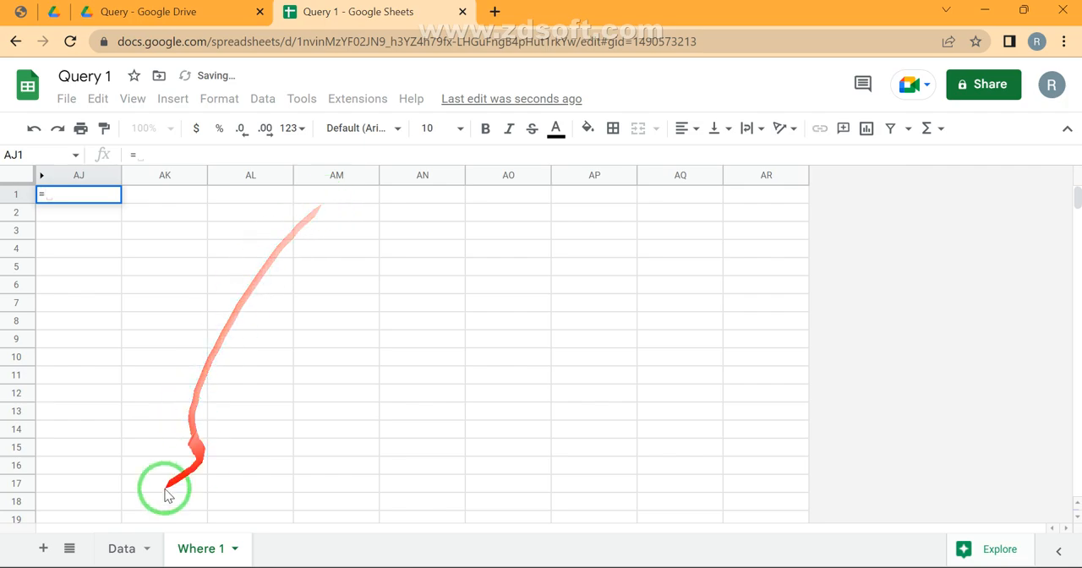
left_click(123, 548)
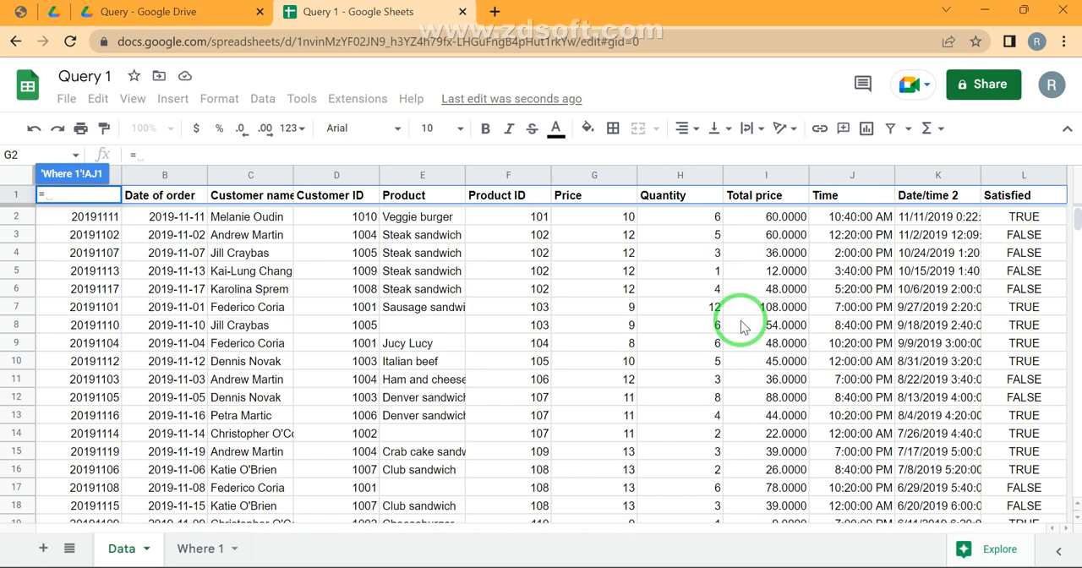
key("Right")
key("Escape")
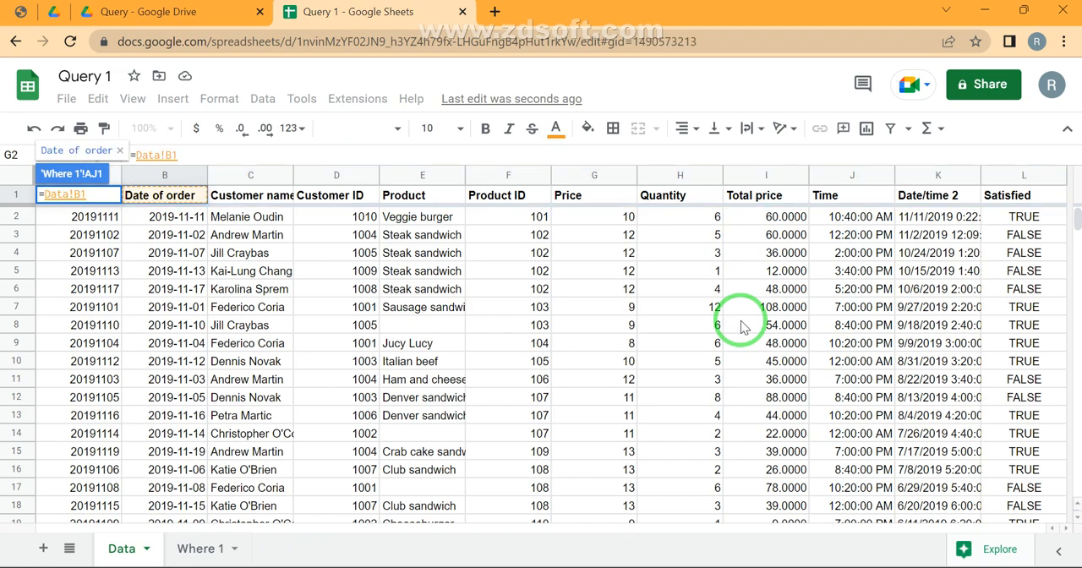
Start a QUERY formula in AJ1 that uses the Data sheet range A:L as its data
type("=q")
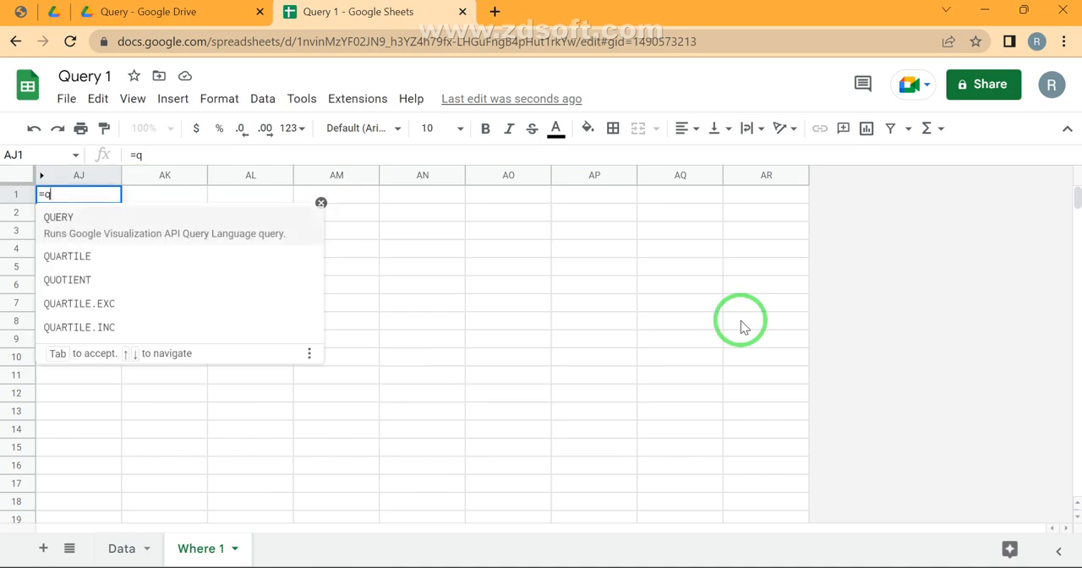
key("Tab")
key("ctrl+shift+Page_Up")
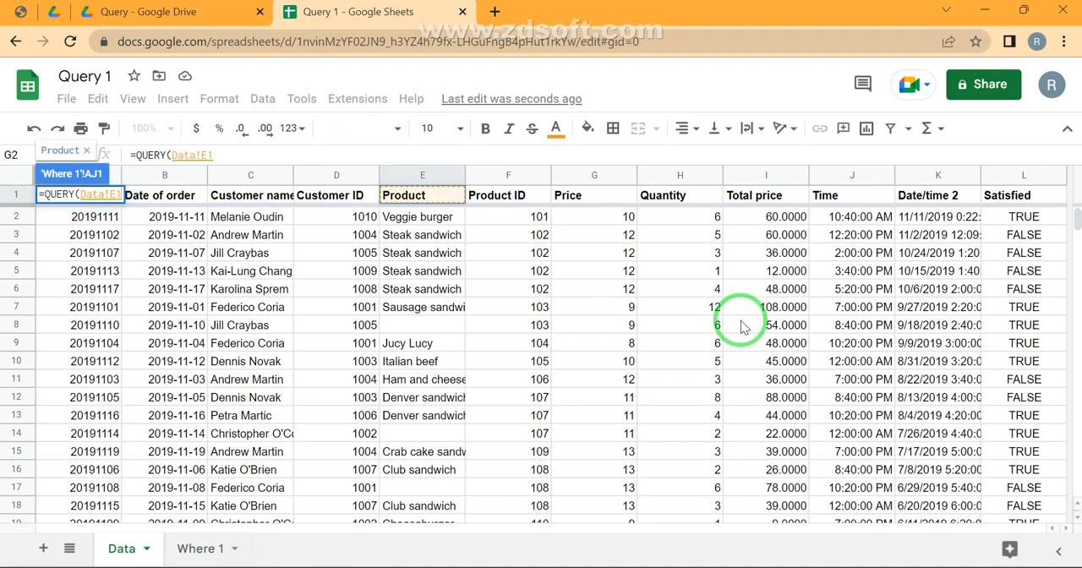
key("ctrl+a")
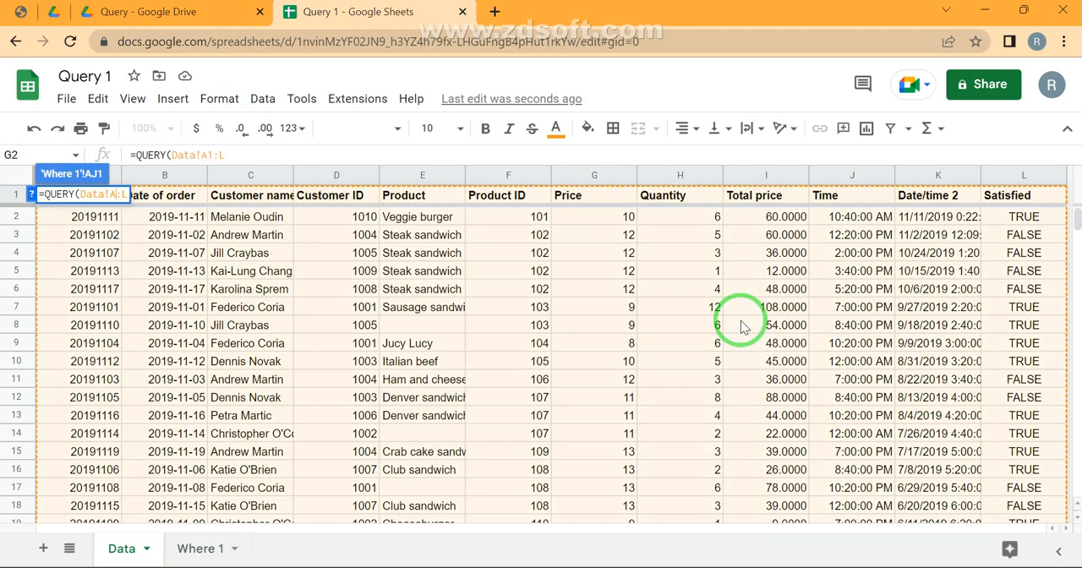
Complete the AJ1 QUERY formula with the condition "Where G=9 or G= 10 and I <50"
type(",\"Whe")
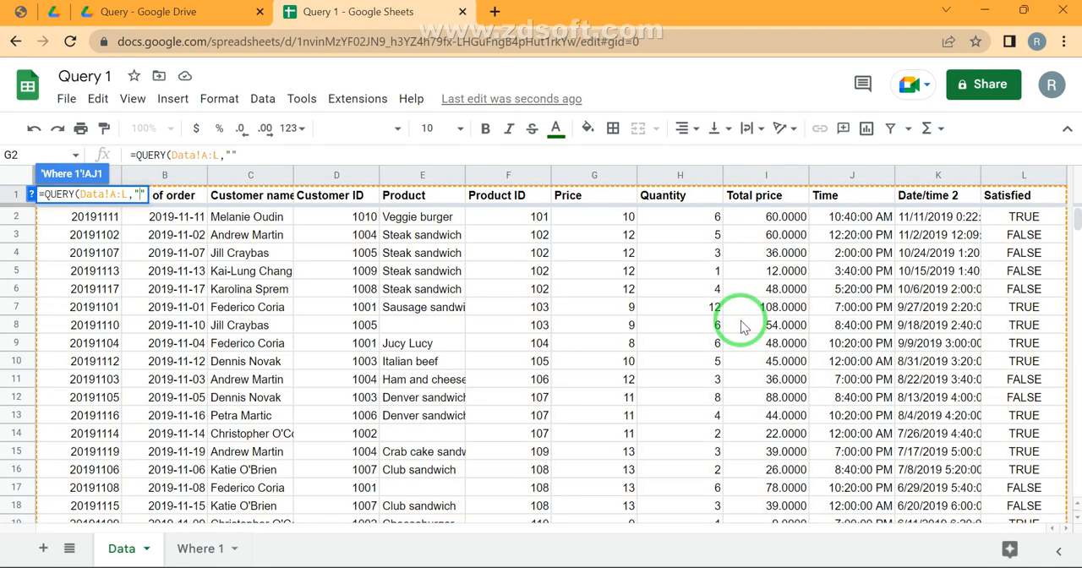
type("re G")
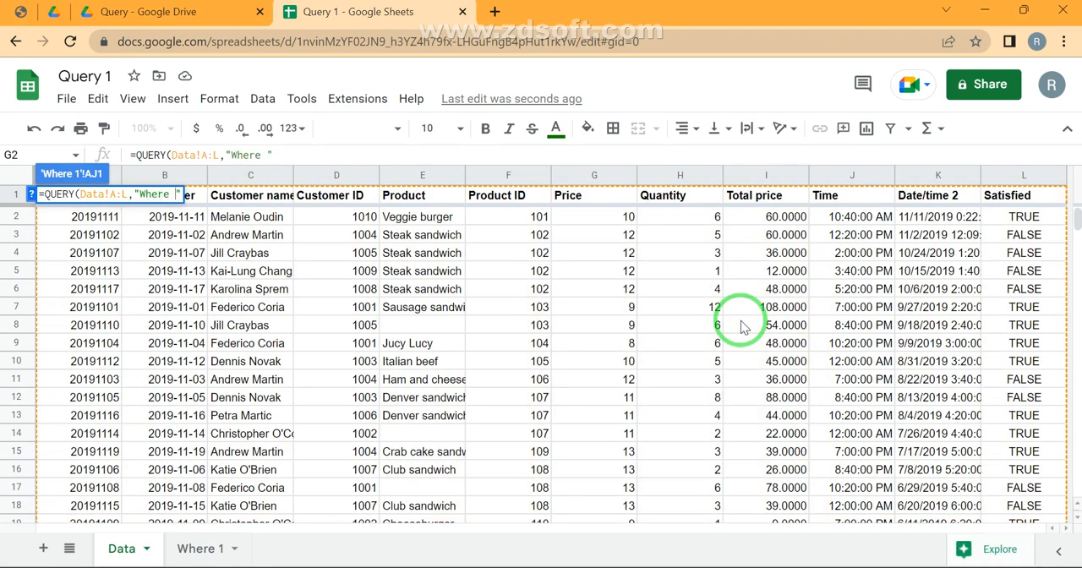
type("=9 or ")
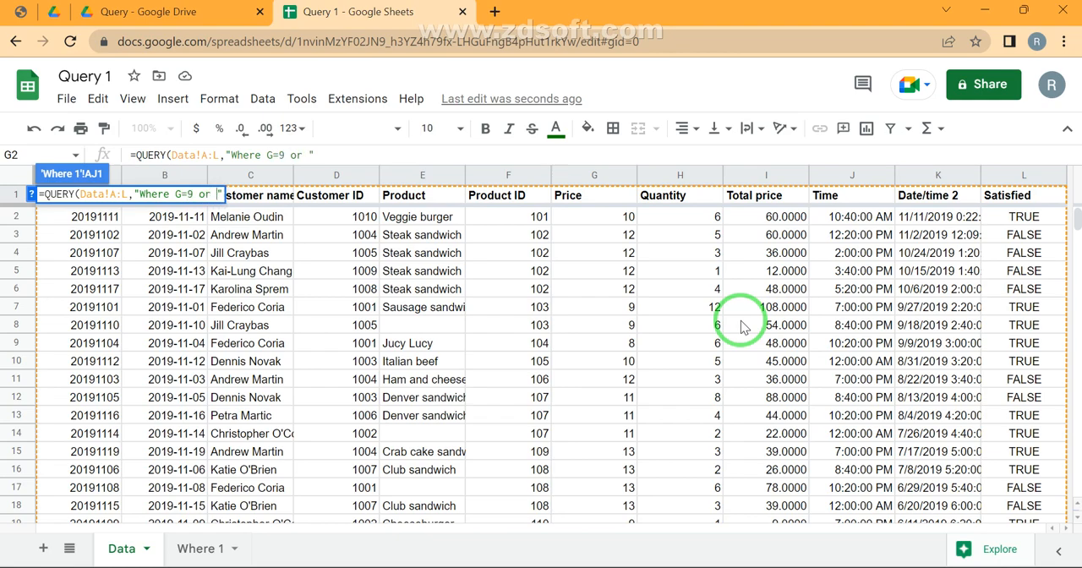
type("G= 10")
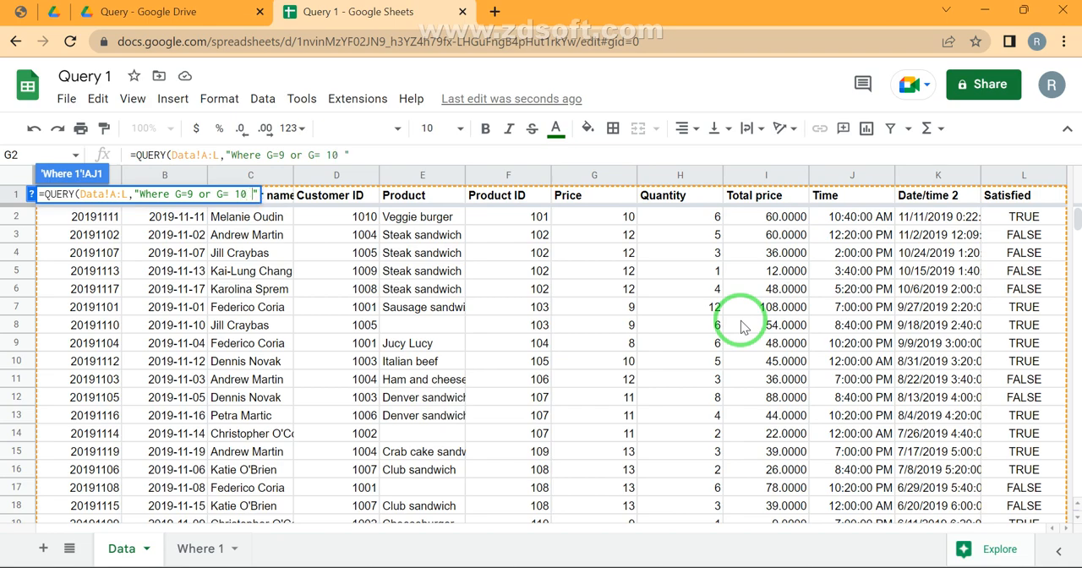
type(" and ")
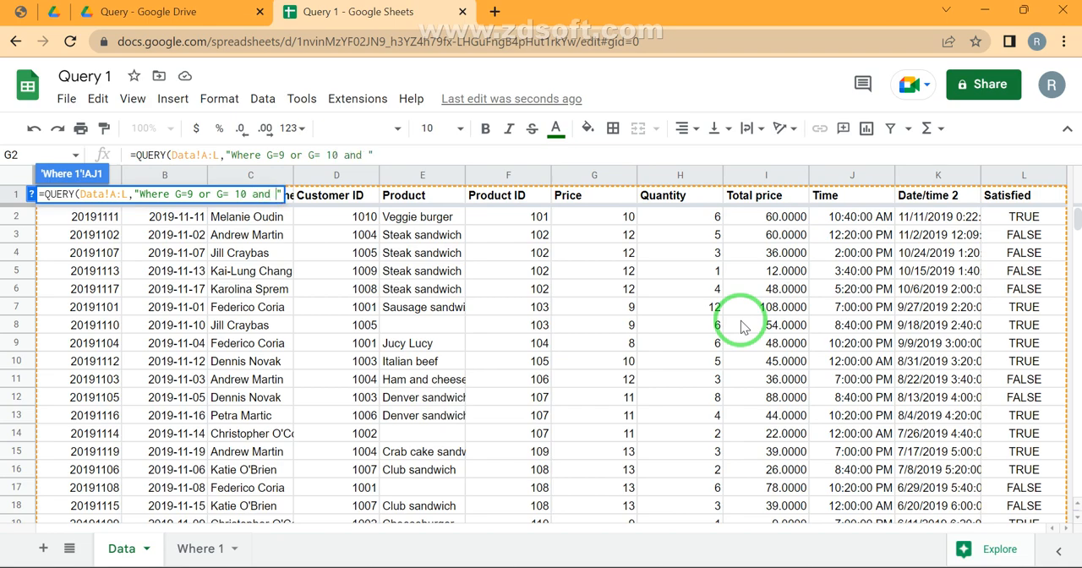
type("I ")
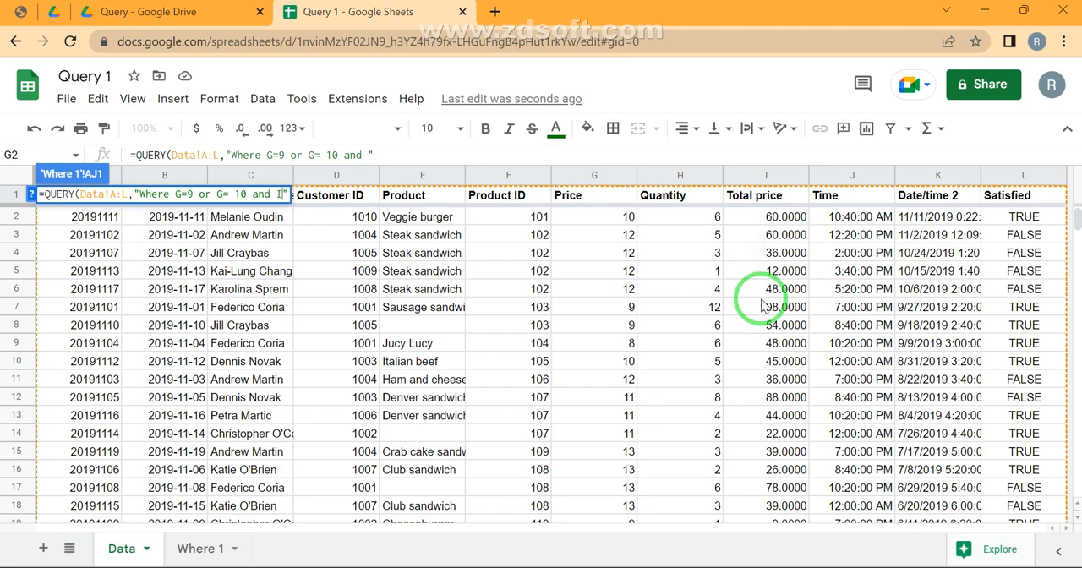
type("<50")
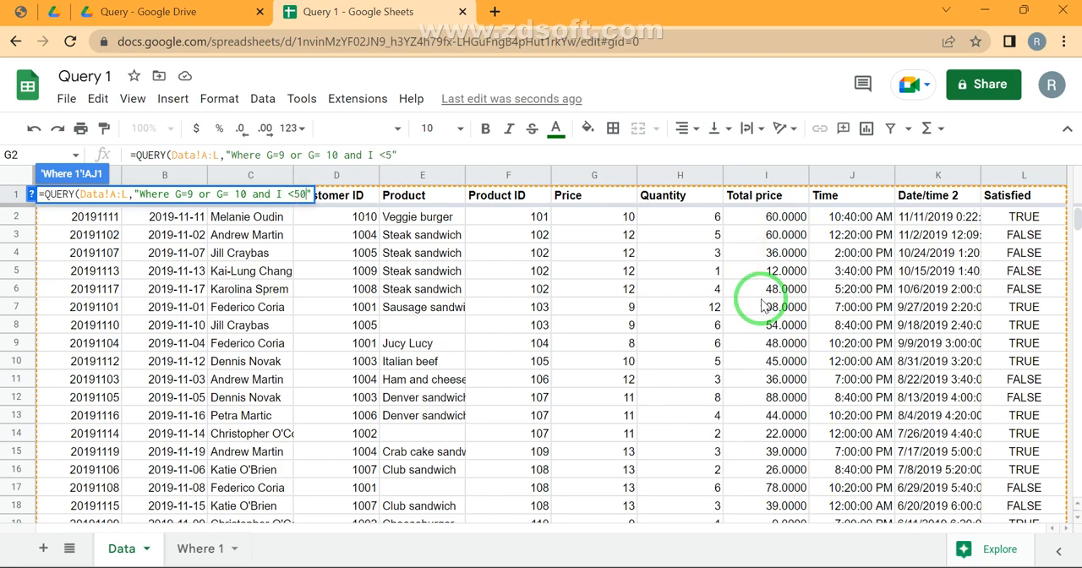
key("Return")
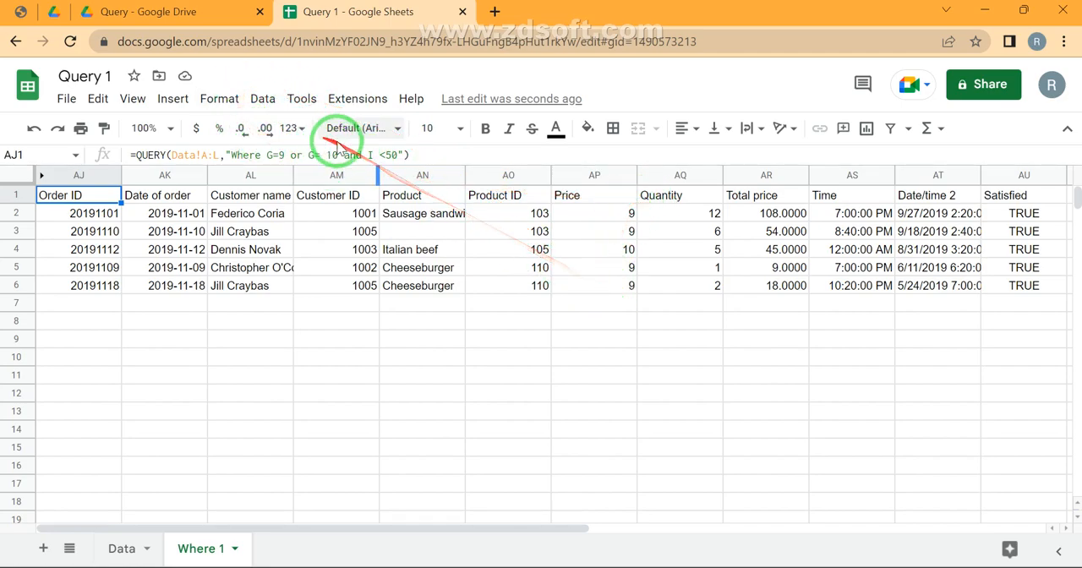
Enclose the two OR conditions of the AJ1 query in parentheses, making it "Where (G=9 or G= 10) and I <50"
left_click(770, 215)
left_click(763, 233)
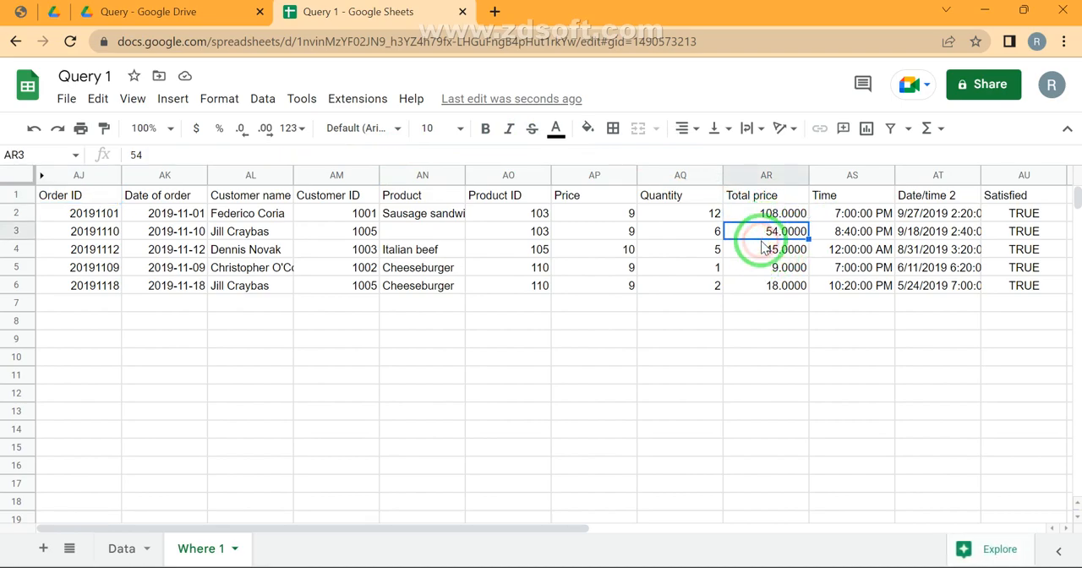
key("ctrl+Up")
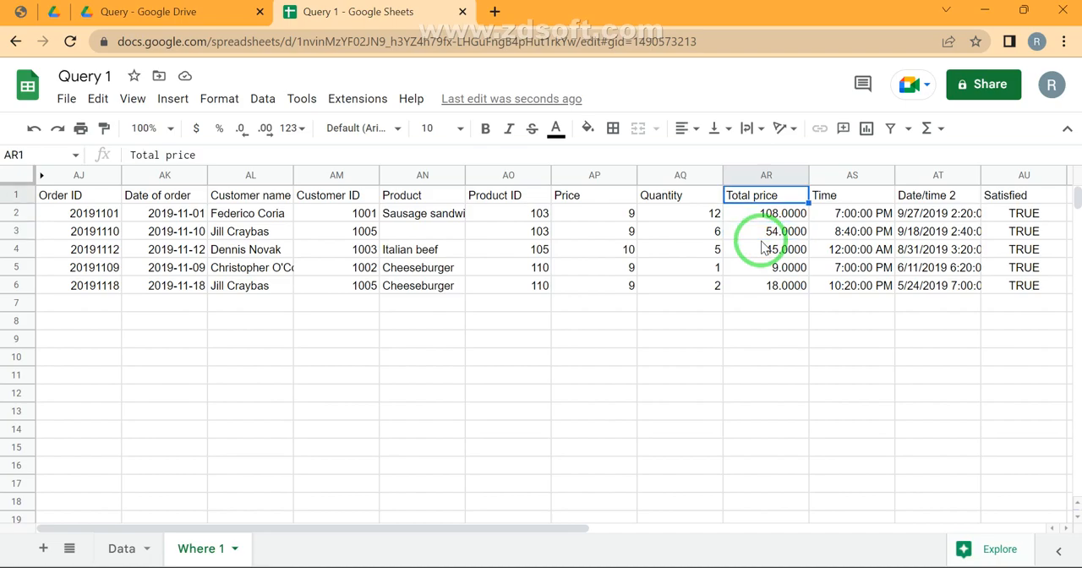
key("ctrl+Left")
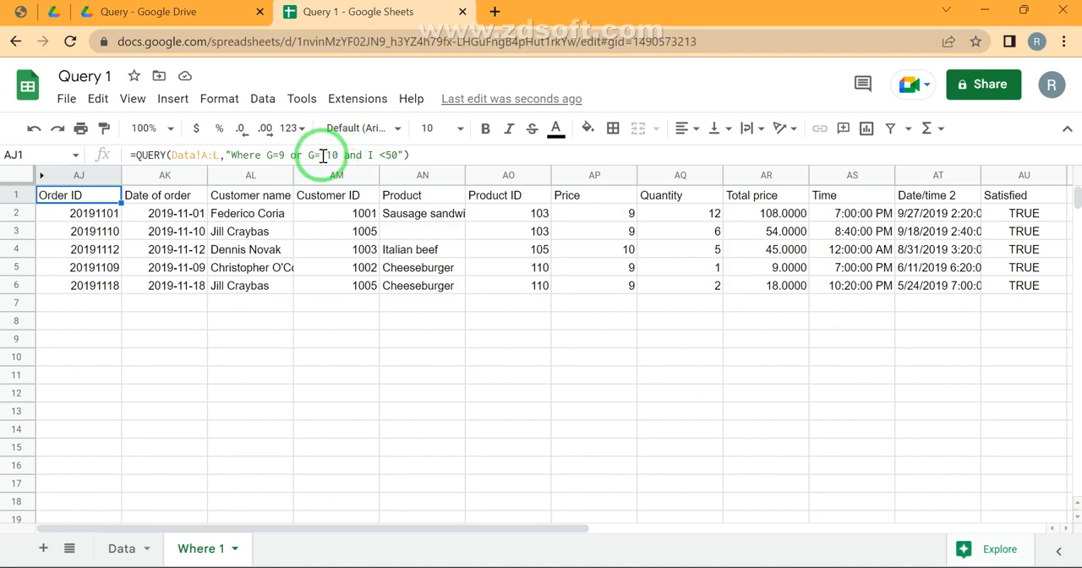
left_click(268, 155)
type("(")
key("Right")
key("Right")
key("Right")
key("Right")
key("Right")
key("Right")
key("Right")
key("Right")
key("Right")
key("Right")
key("Right")
key("Right")
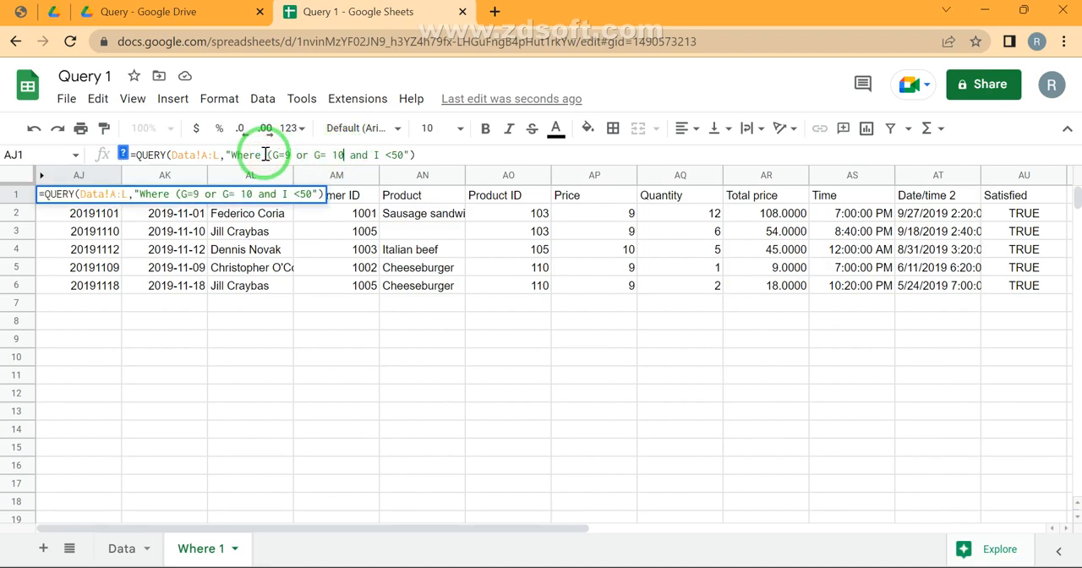
type(")")
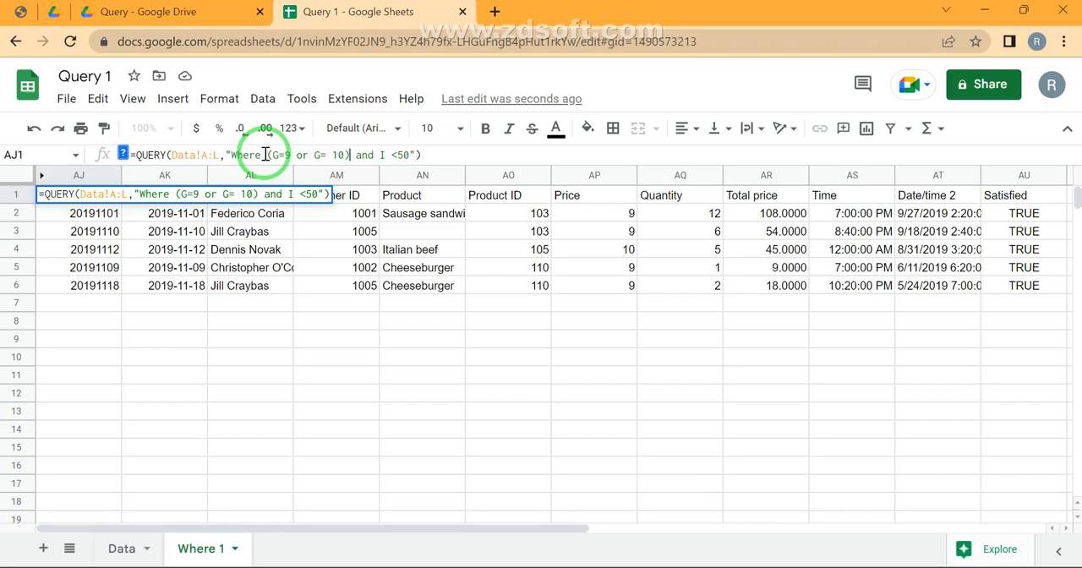
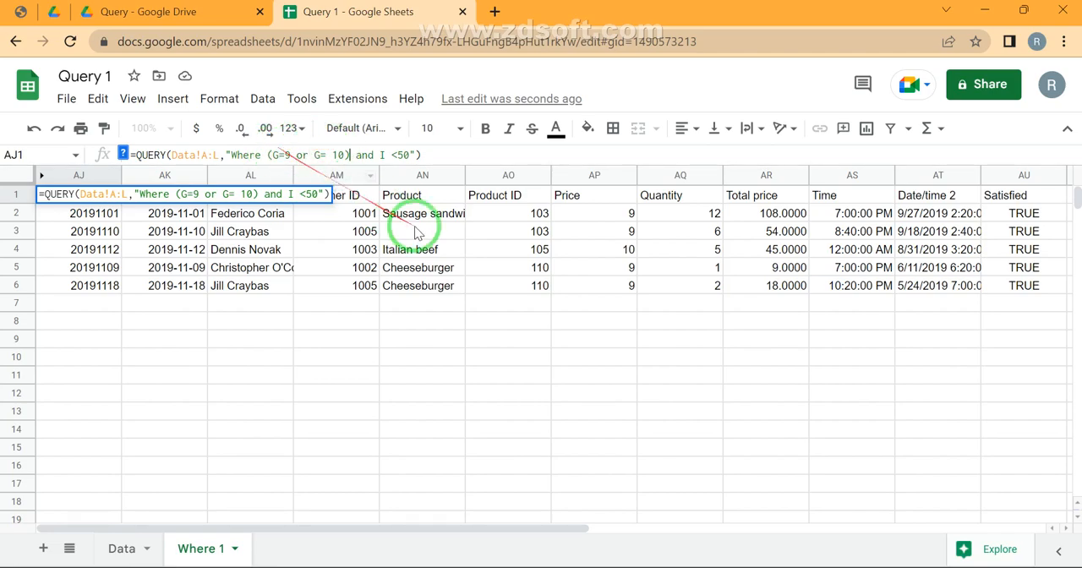
Apply the edited AJ1 query with its parenthesized OR conditions and reselect AJ1
left_click(283, 155)
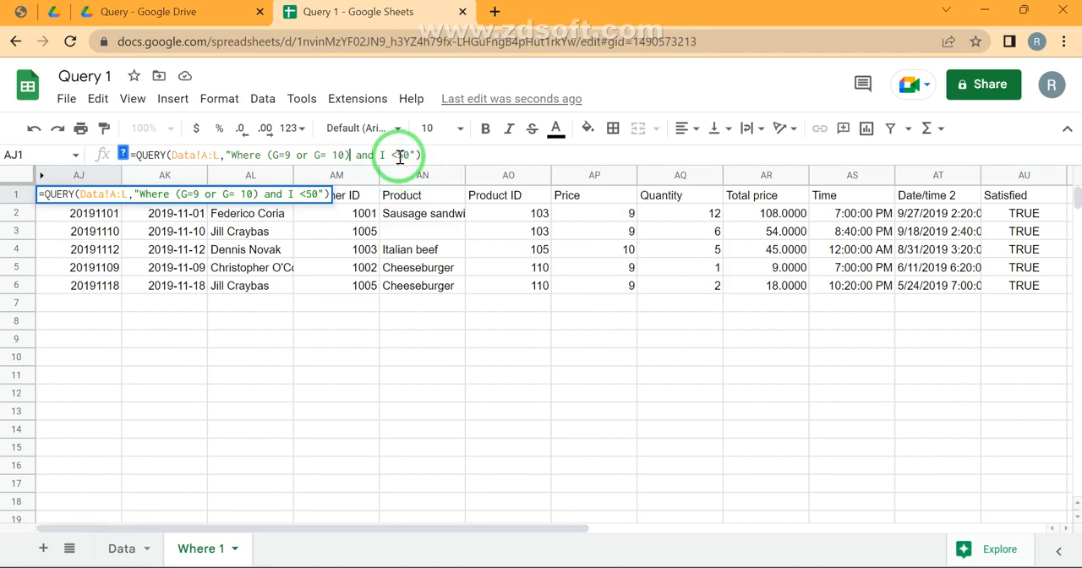
key("Return")
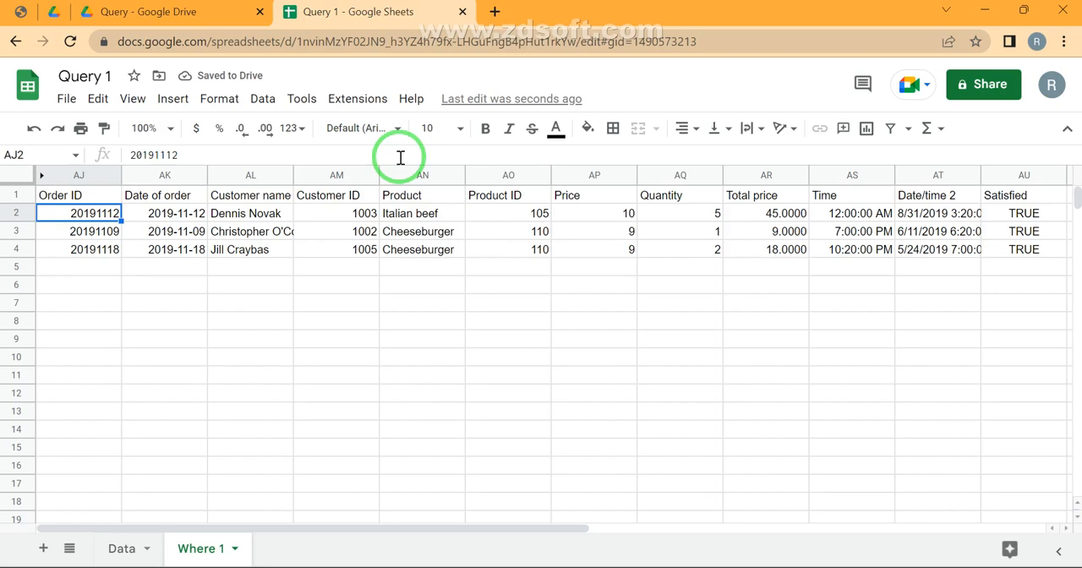
key("Up")
Try reducing the AJ1 query condition to "Where G=9 and I <50", without the second OR condition and the parentheses
left_click(401, 156)
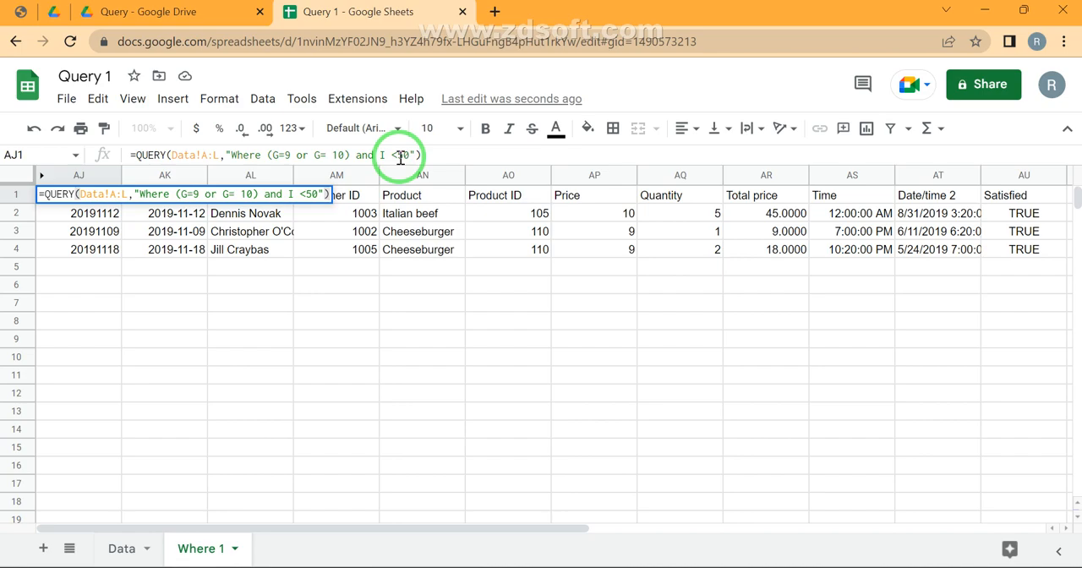
key("Left")
key("Left")
key("Left")
key("Left")
key("Left")
key("Left")
key("Left")
key("Left")
key("Left")
key("Left")
key("Left")
key("Left")
key("Left")
key("shift+Left")
key("shift+Left")
key("shift+Left")
key("shift+Left")
key("shift+Left")
key("shift+Left")
key("shift+Left")
key("shift+Left")
key("BackSpace")
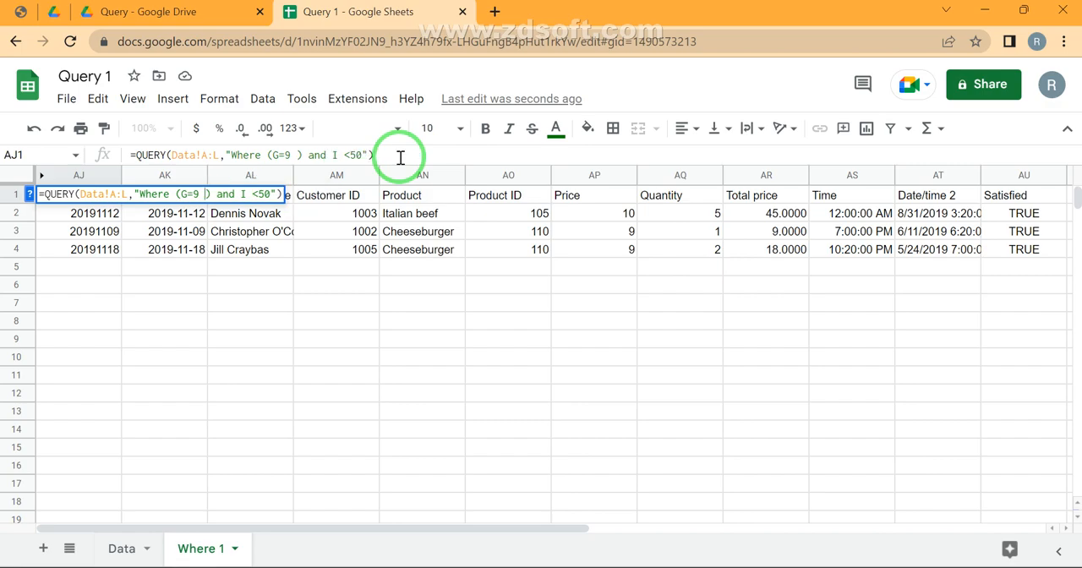
key("Left")
key("Left")
key("Left")
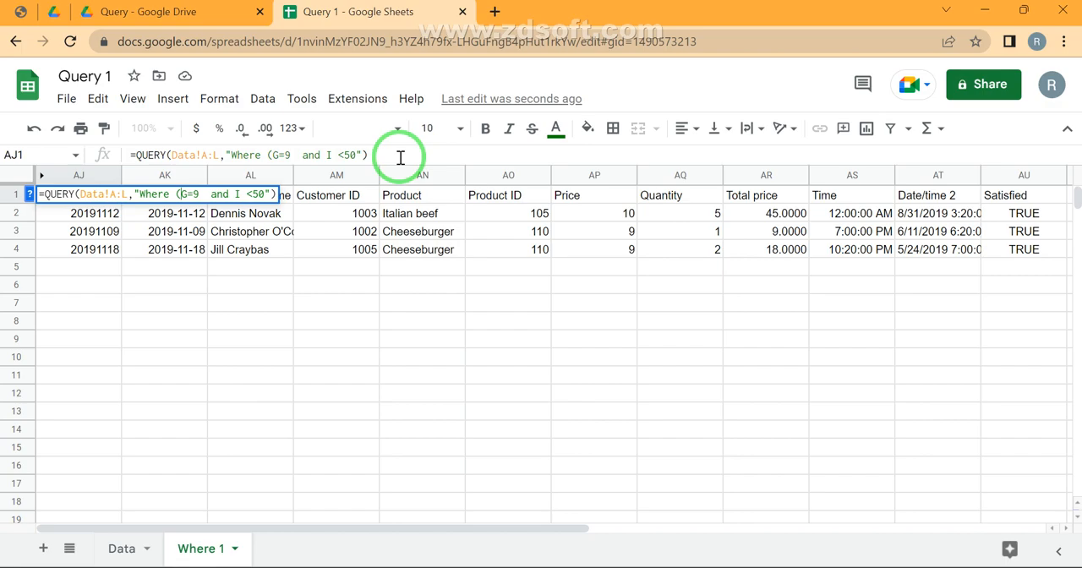
key("BackSpace")
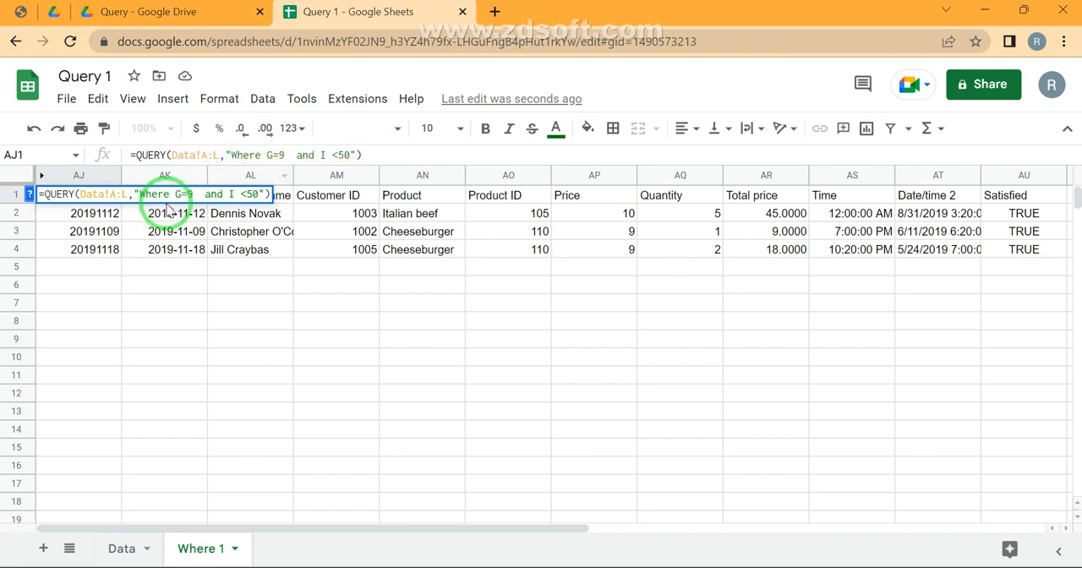
left_click(191, 194)
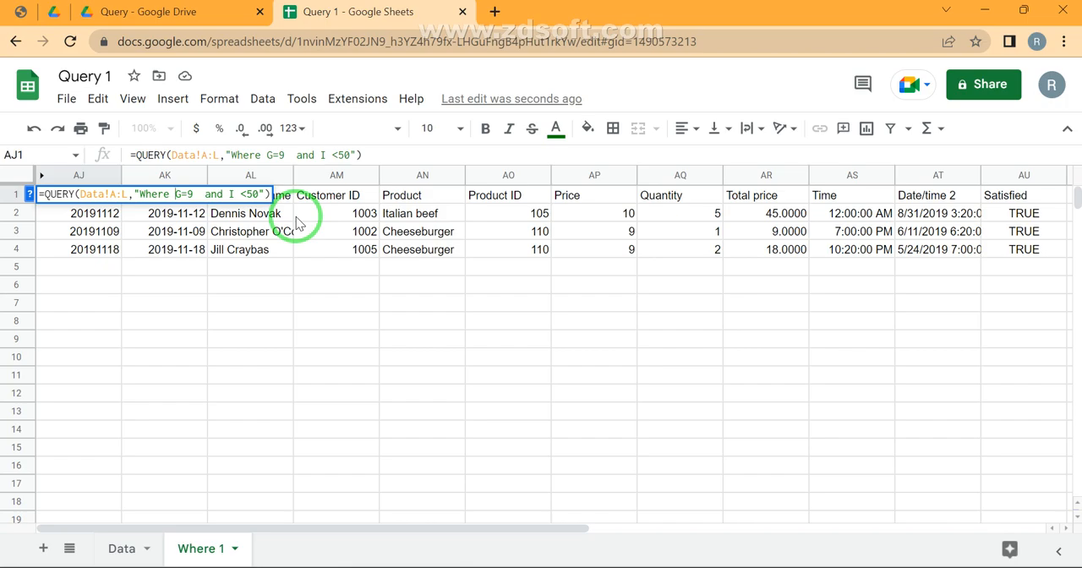
key("Return")
key("Up")
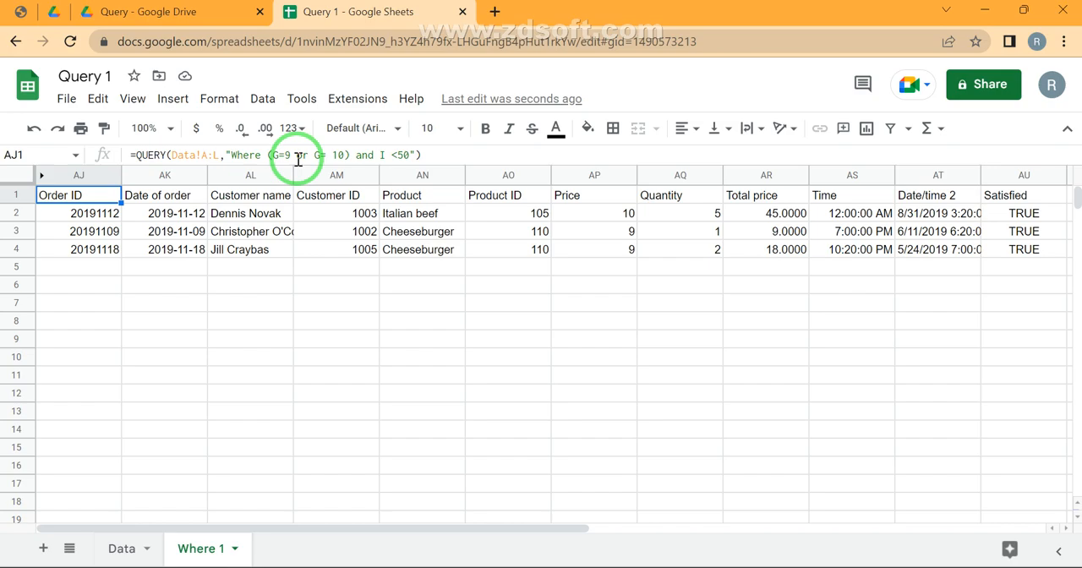
Switch to the Query Stages PDF, review the WHERE operators through Or, And and matches, and return to the Query 1 spreadsheet
left_click(20, 12)
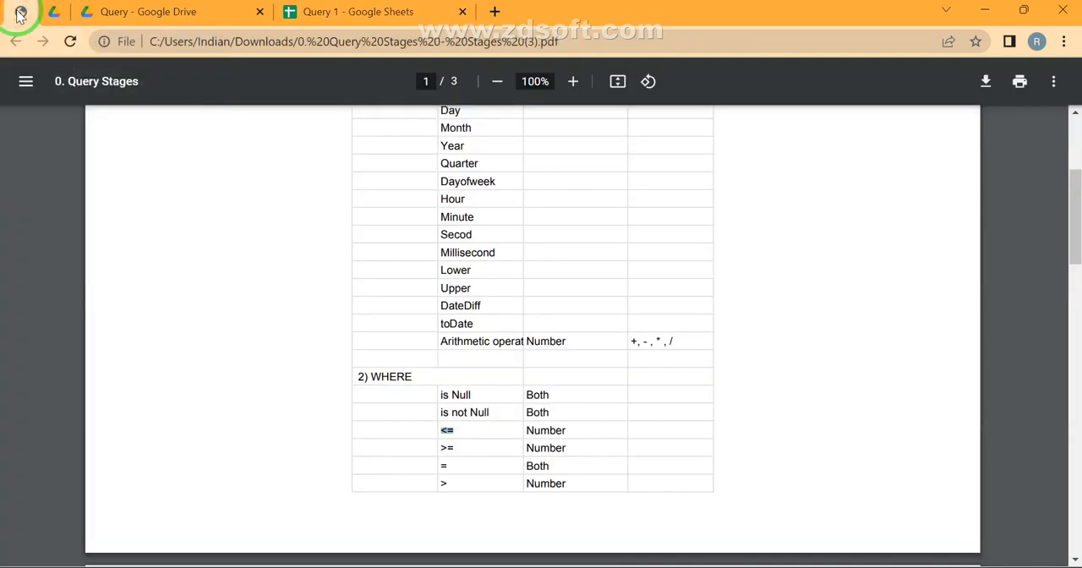
scroll(406, 319, "down", 5)
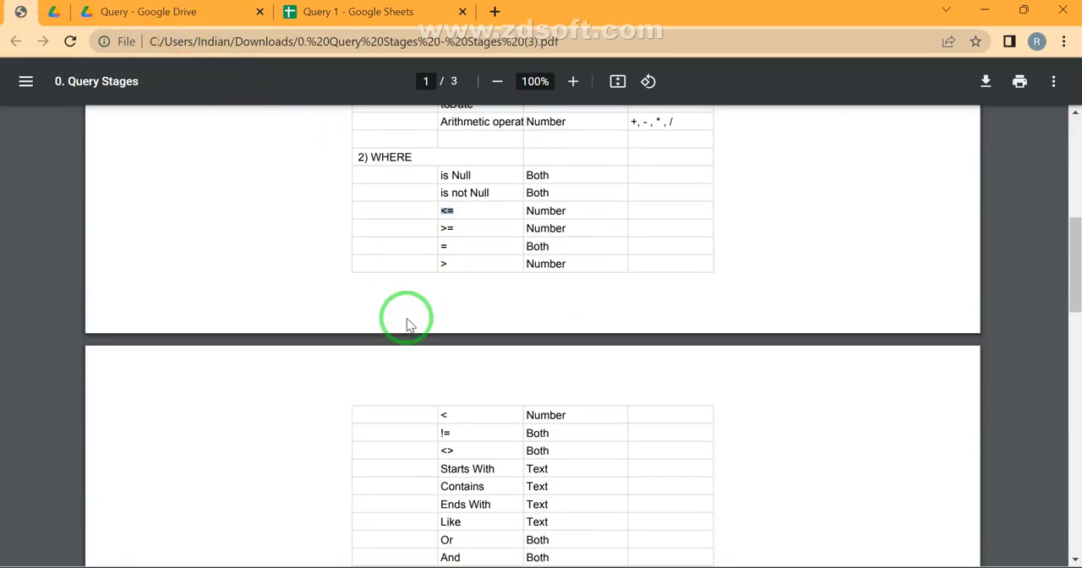
scroll(406, 326, "down", 2)
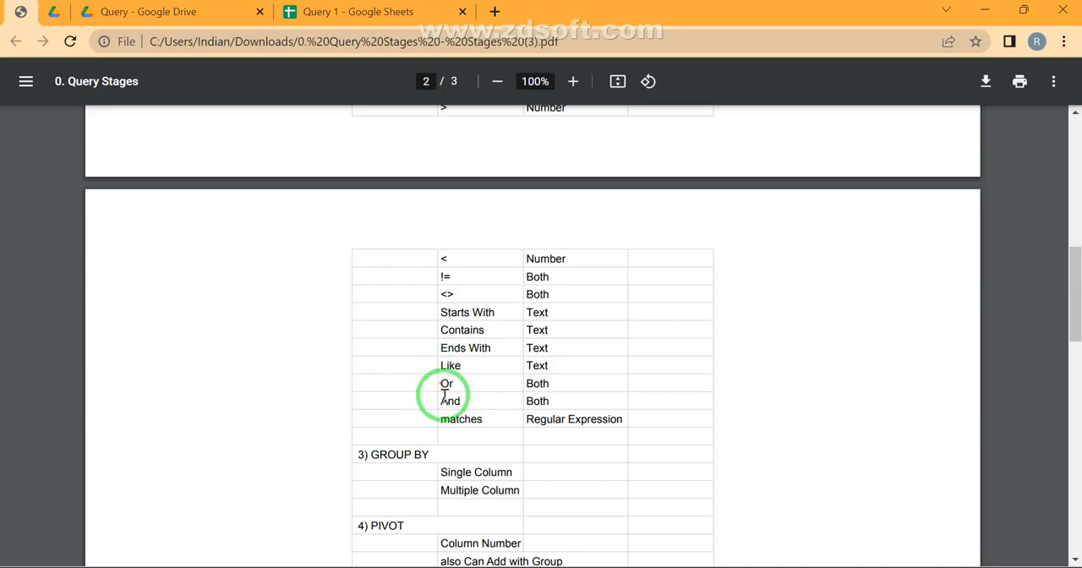
left_click(384, 12)
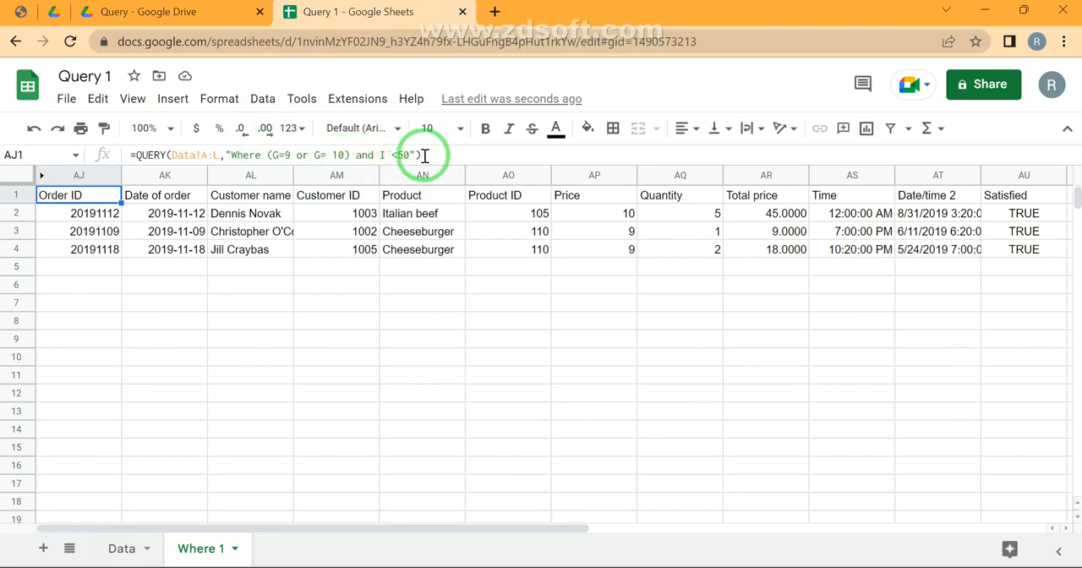
left_click(409, 319)
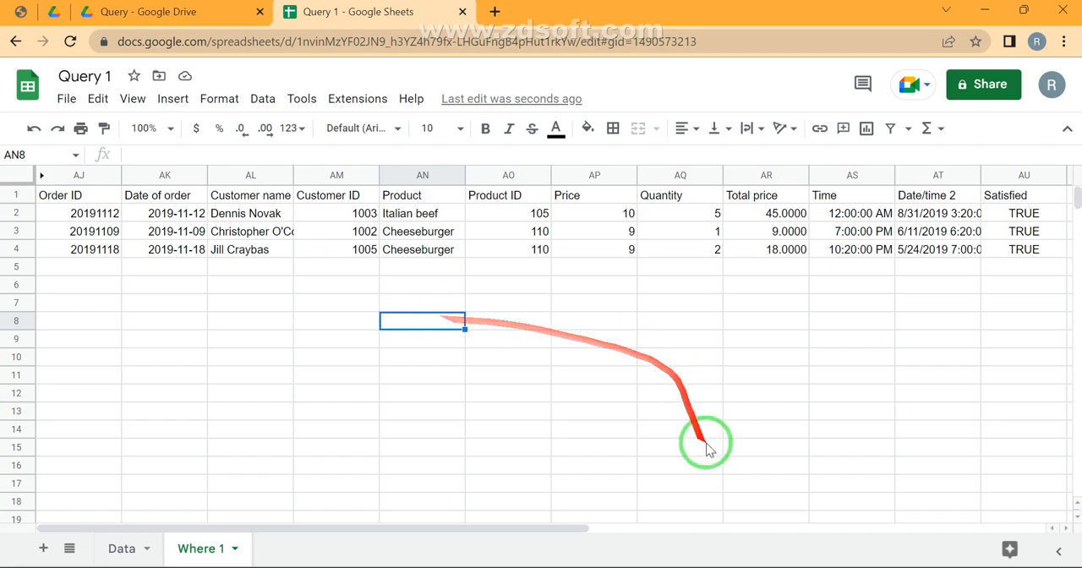
left_click(832, 567)
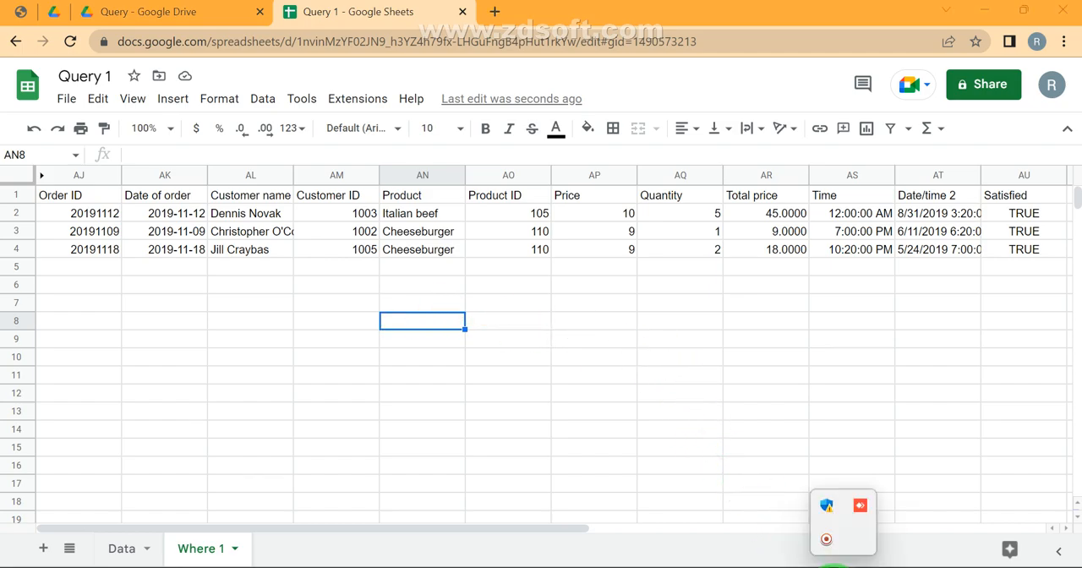
left_click(825, 538)
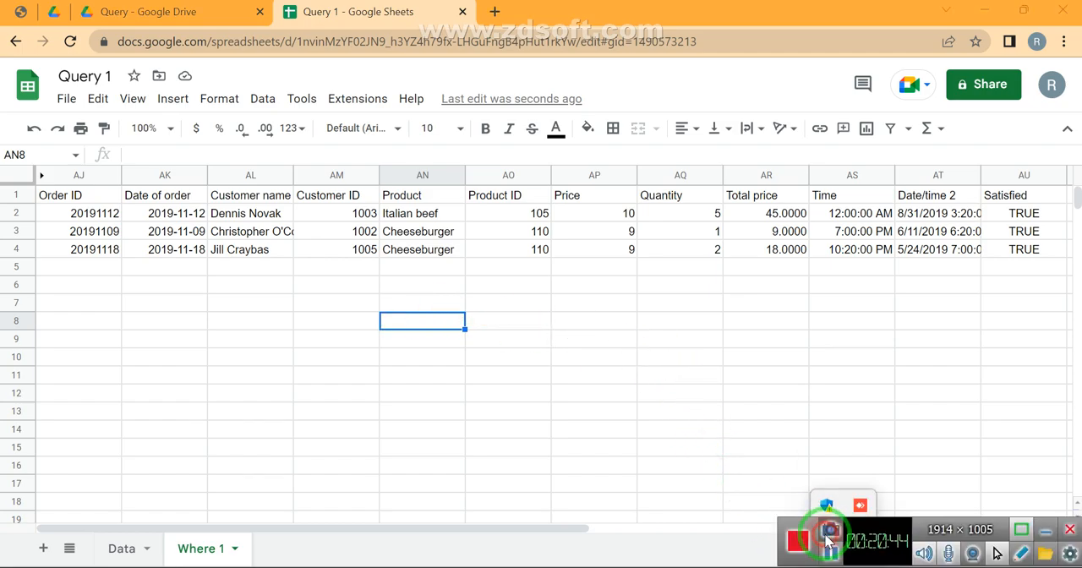